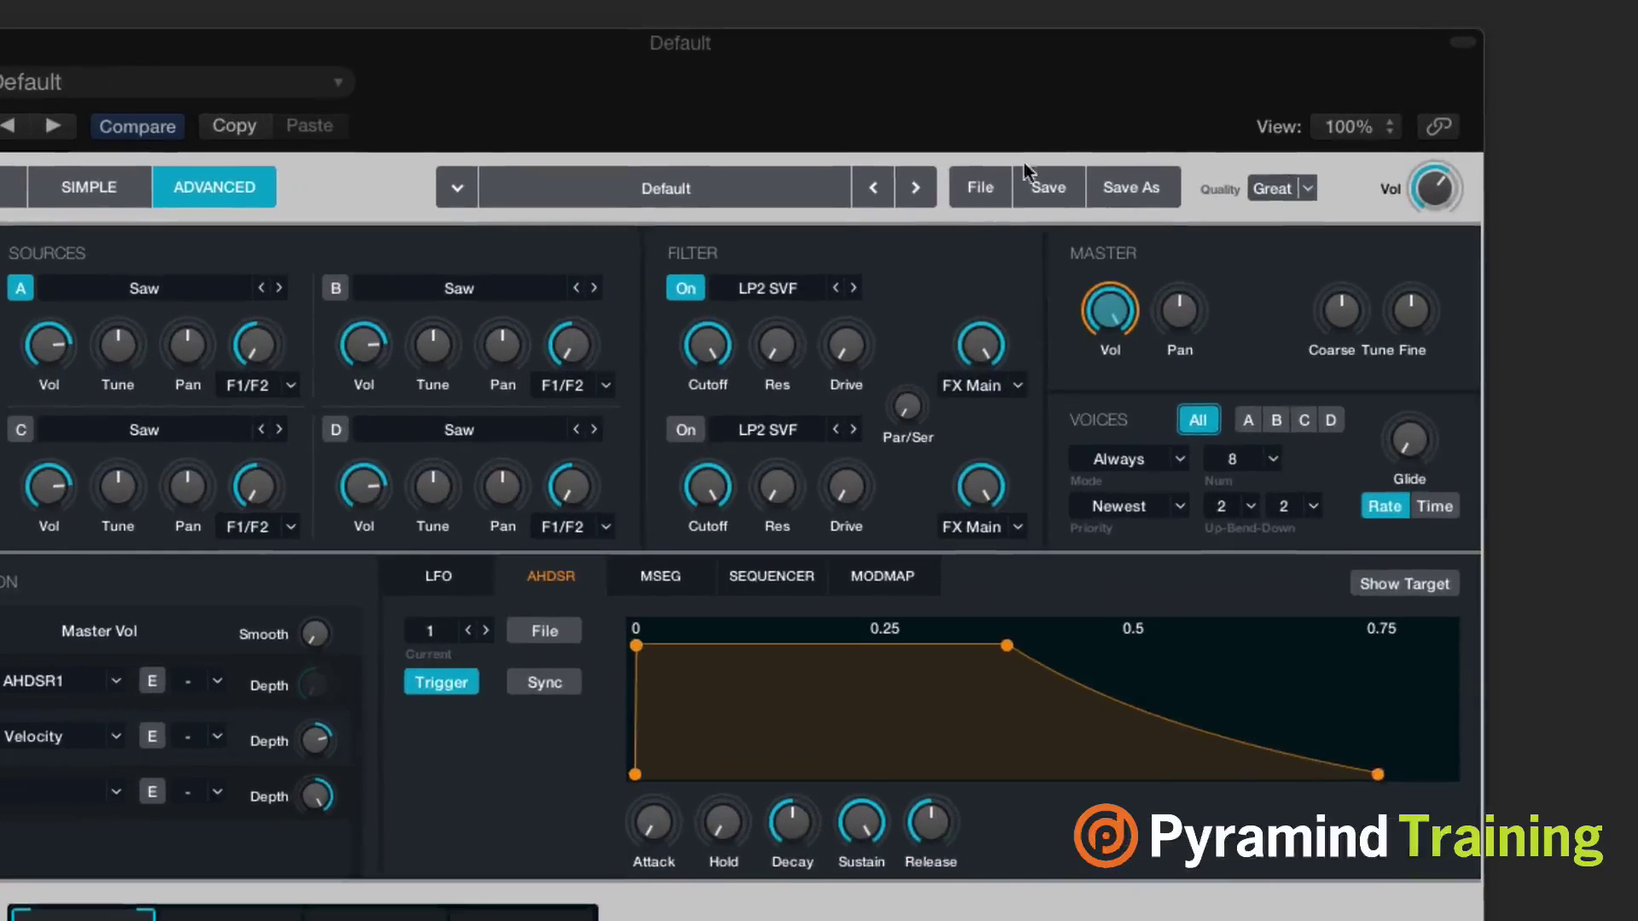
# Clear the current preset and open source A in the source editor.
pyautogui.click(918, 177)
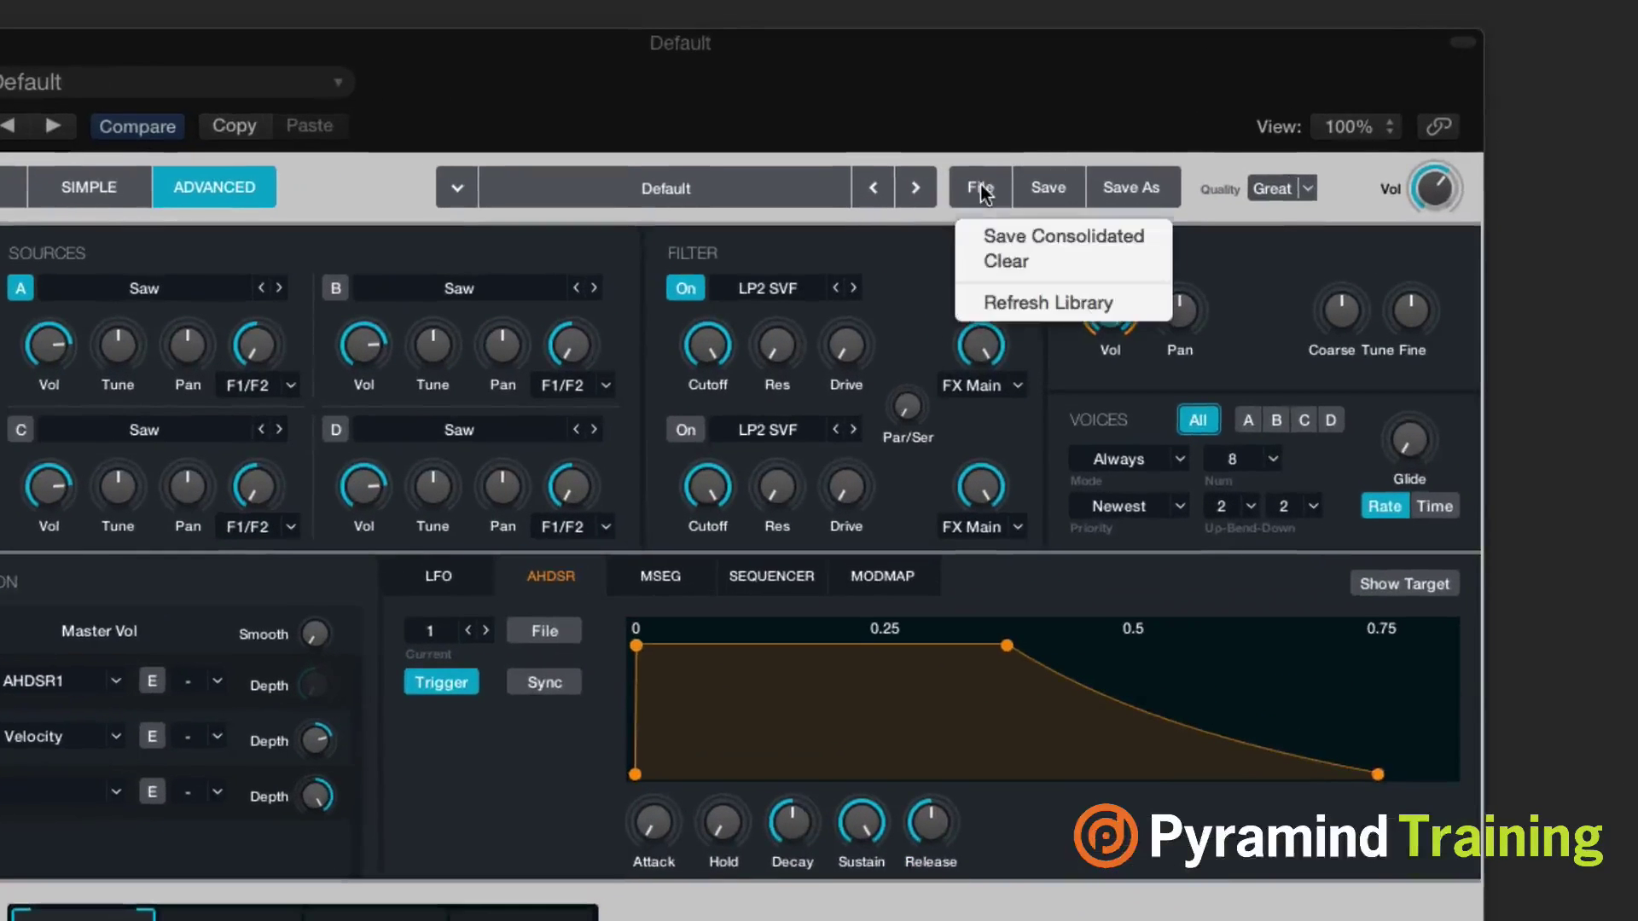
pyautogui.click(1000, 260)
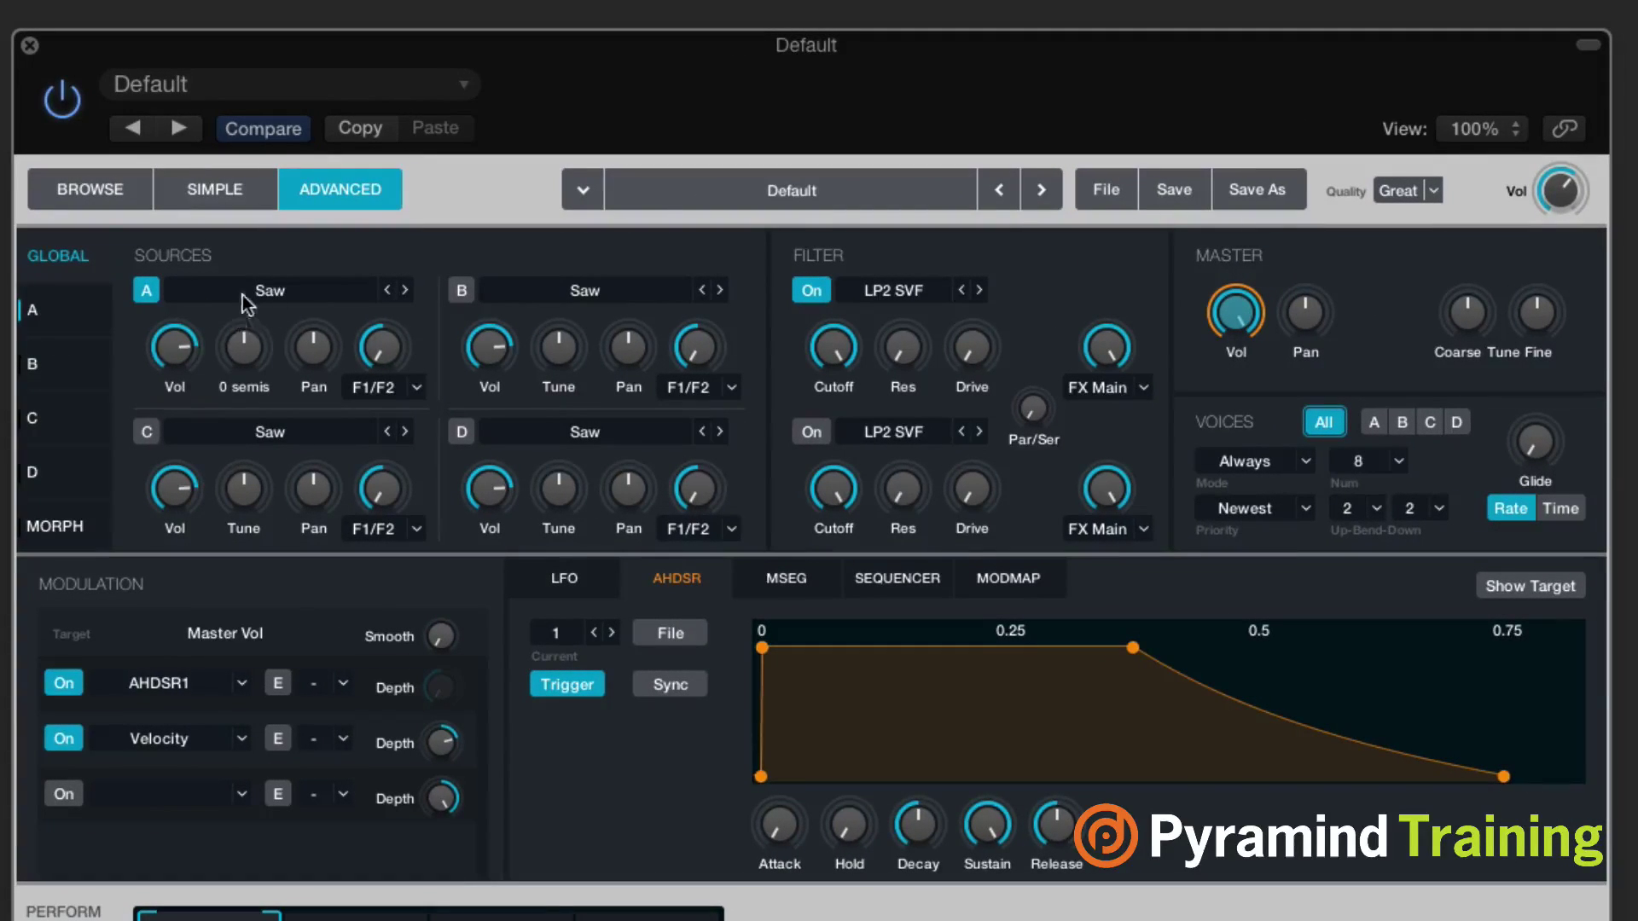
pyautogui.click(58, 316)
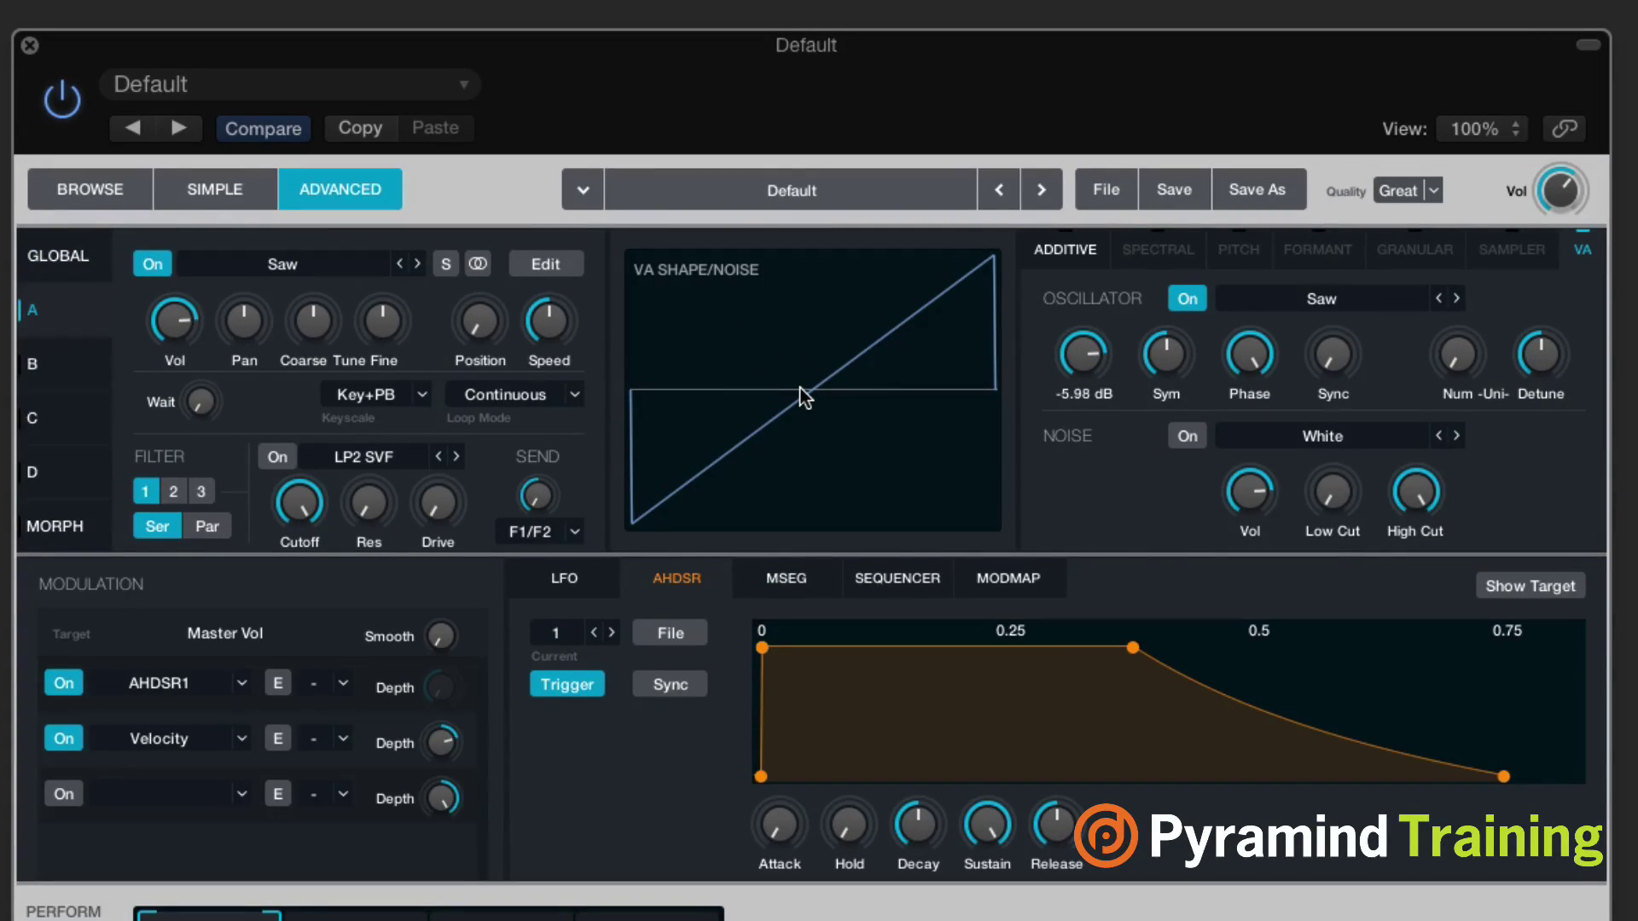
pyautogui.click(556, 262)
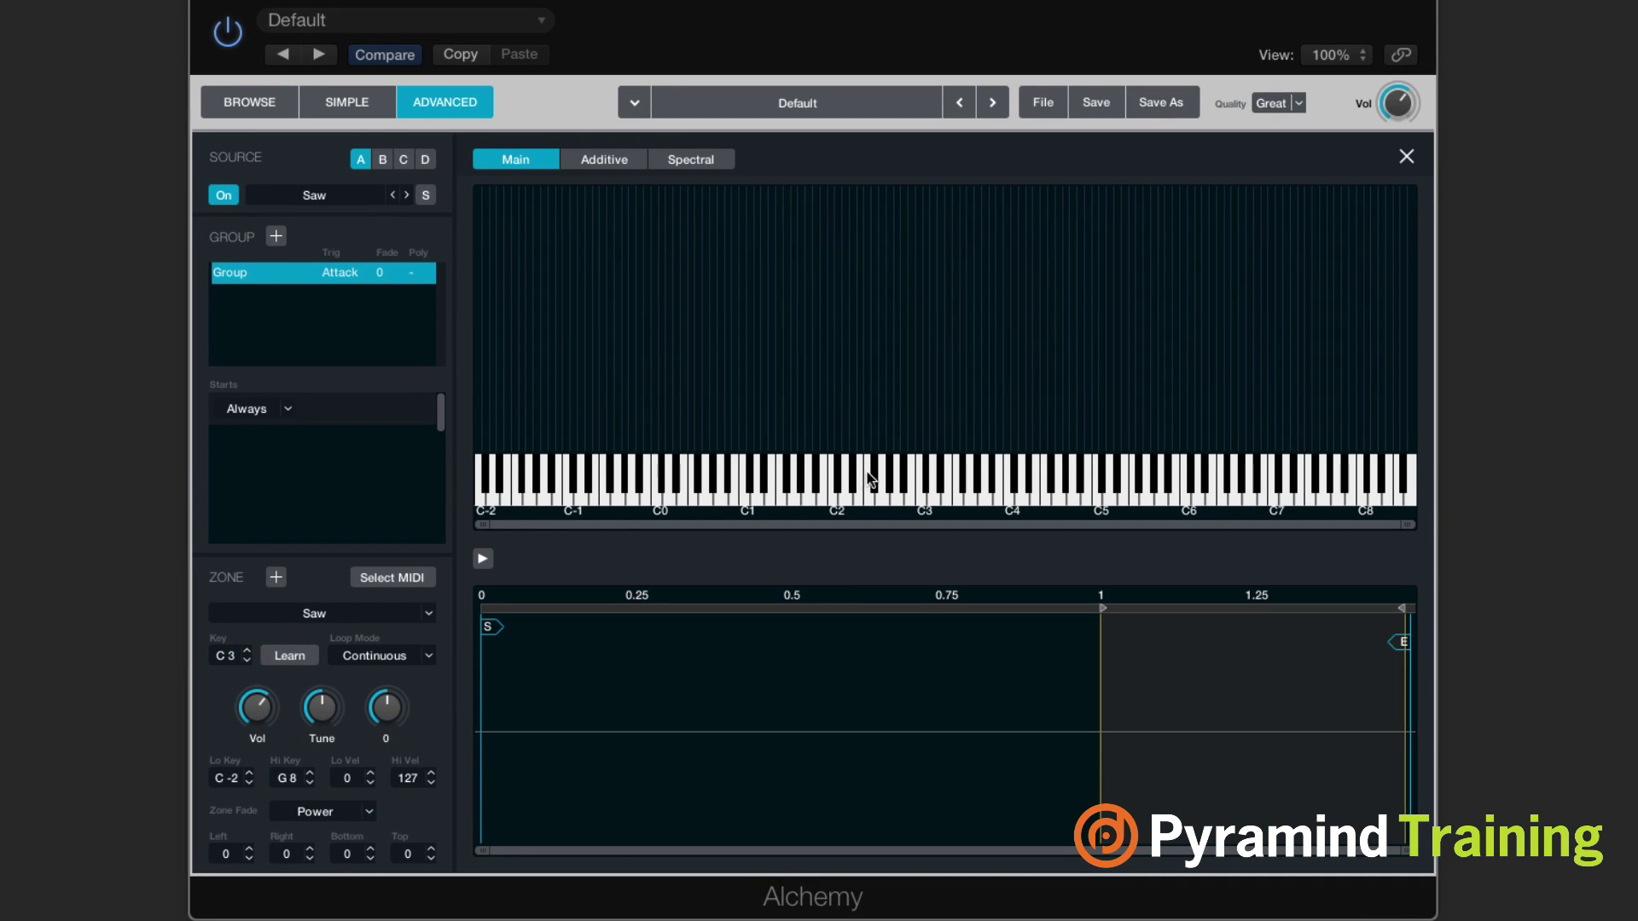
# Review source A's additive volume, tune, pan and phase views and its spectral view, and close the source editor.
pyautogui.click(624, 162)
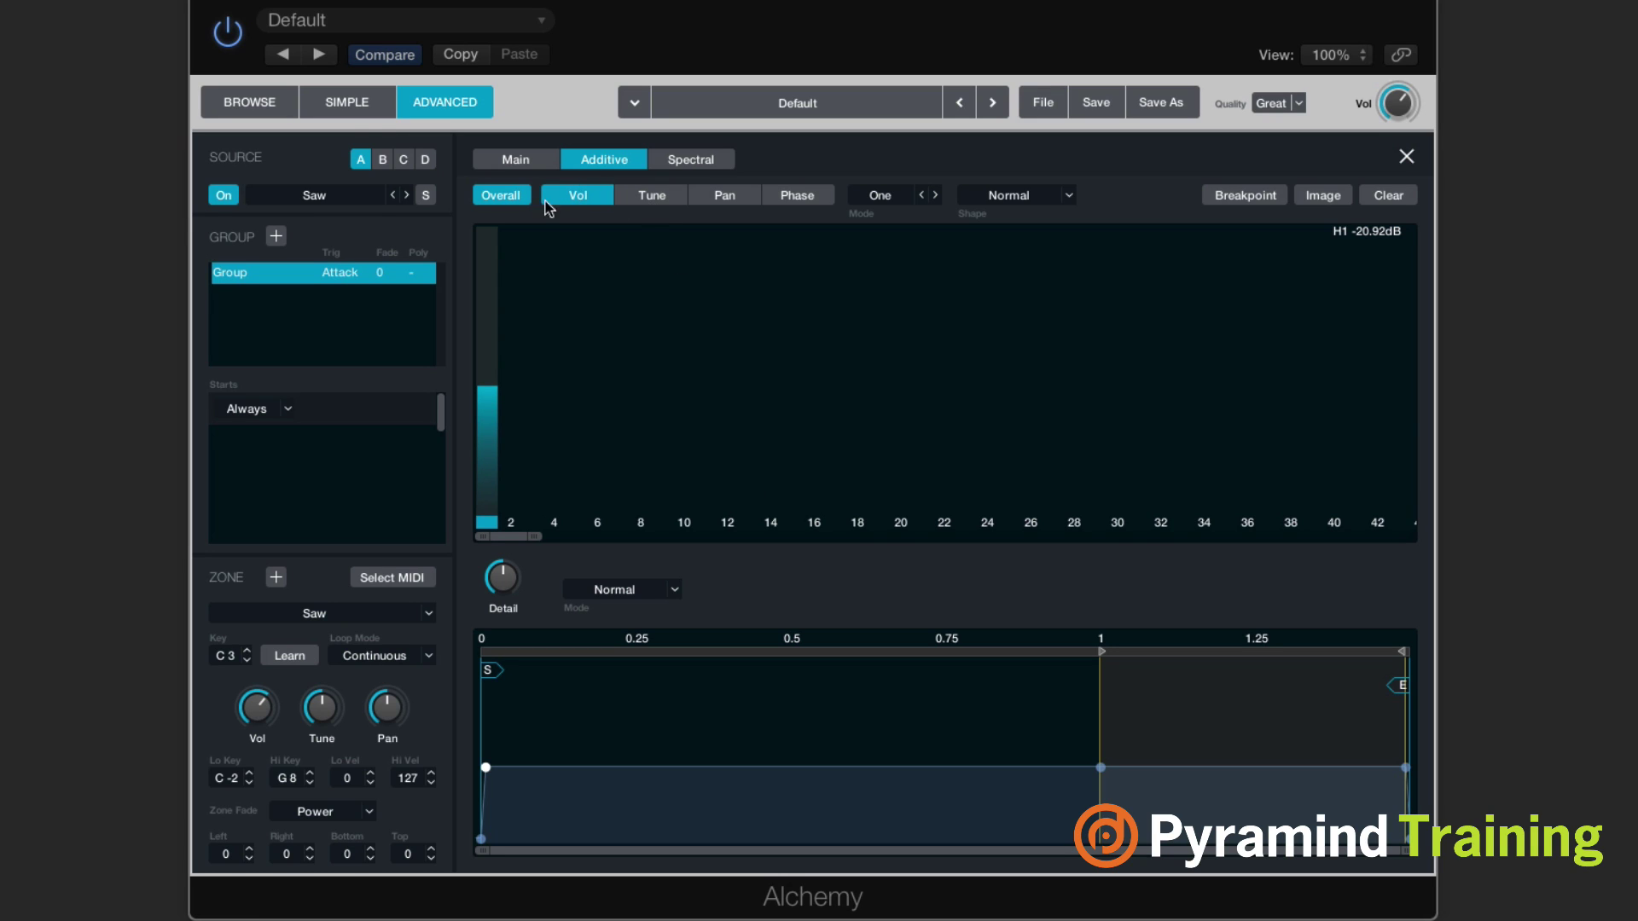
pyautogui.click(642, 194)
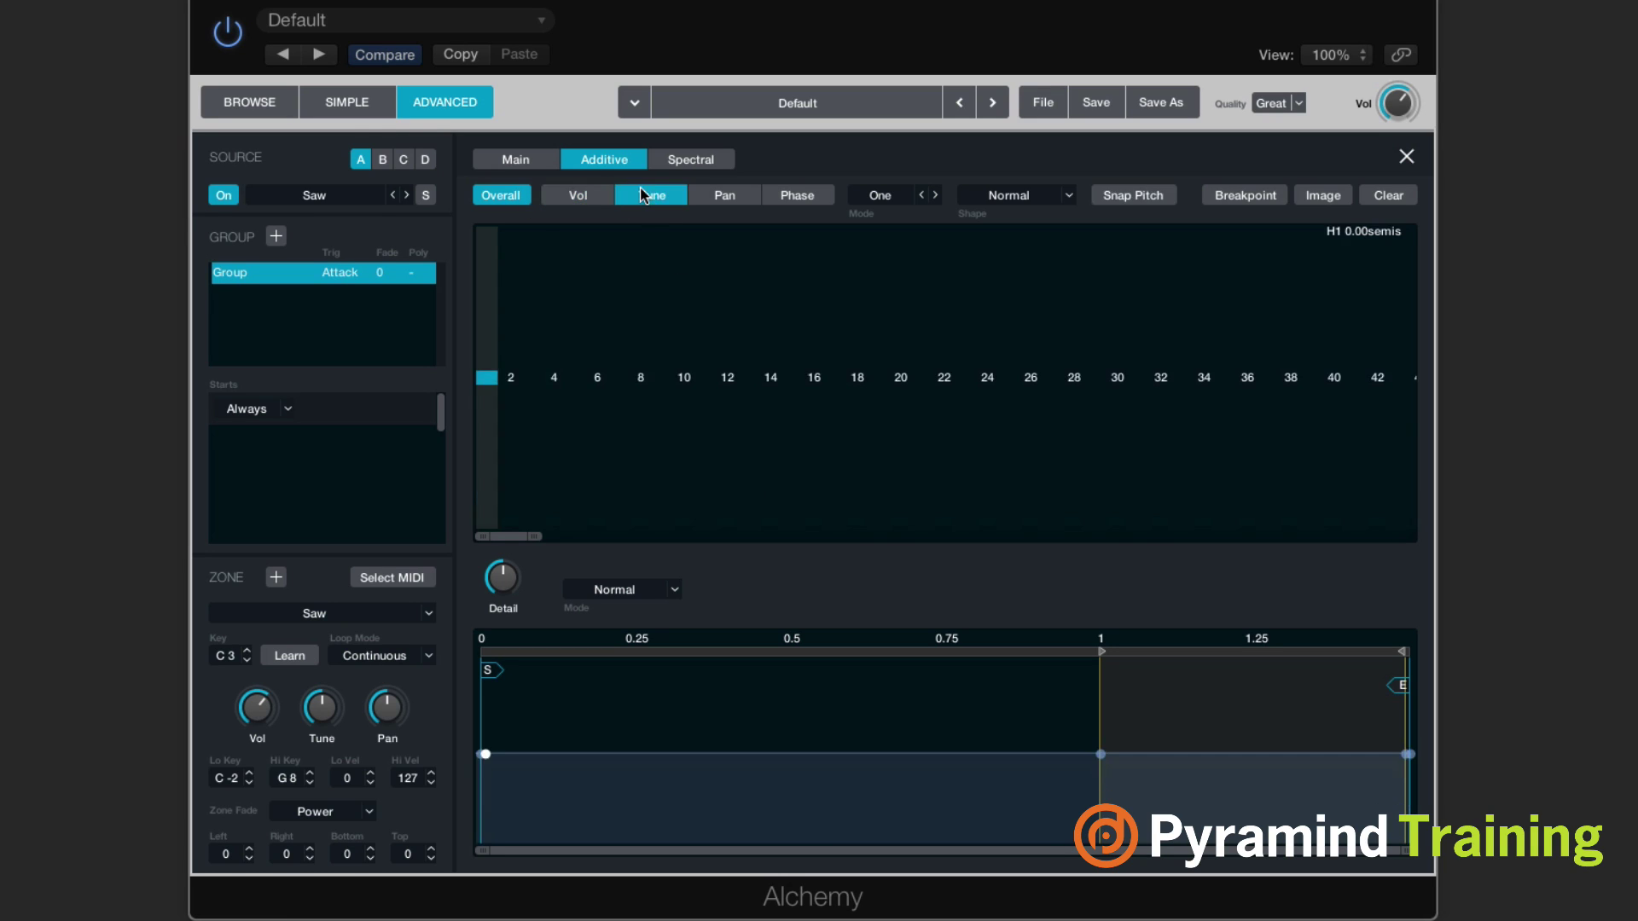
pyautogui.click(724, 199)
pyautogui.click(817, 199)
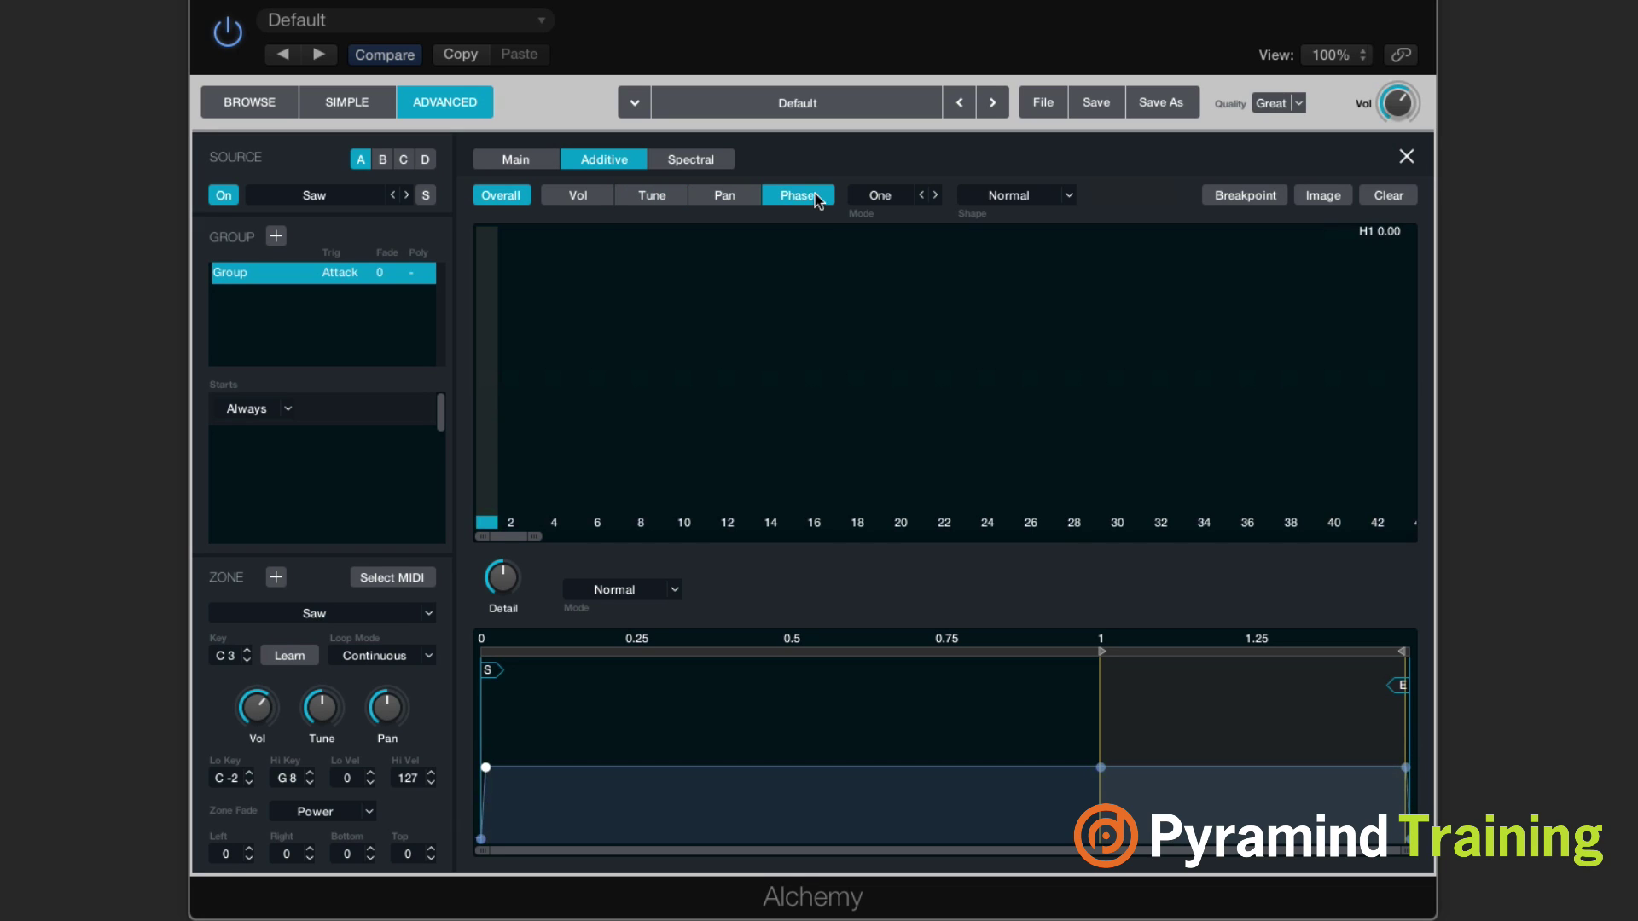
pyautogui.click(577, 198)
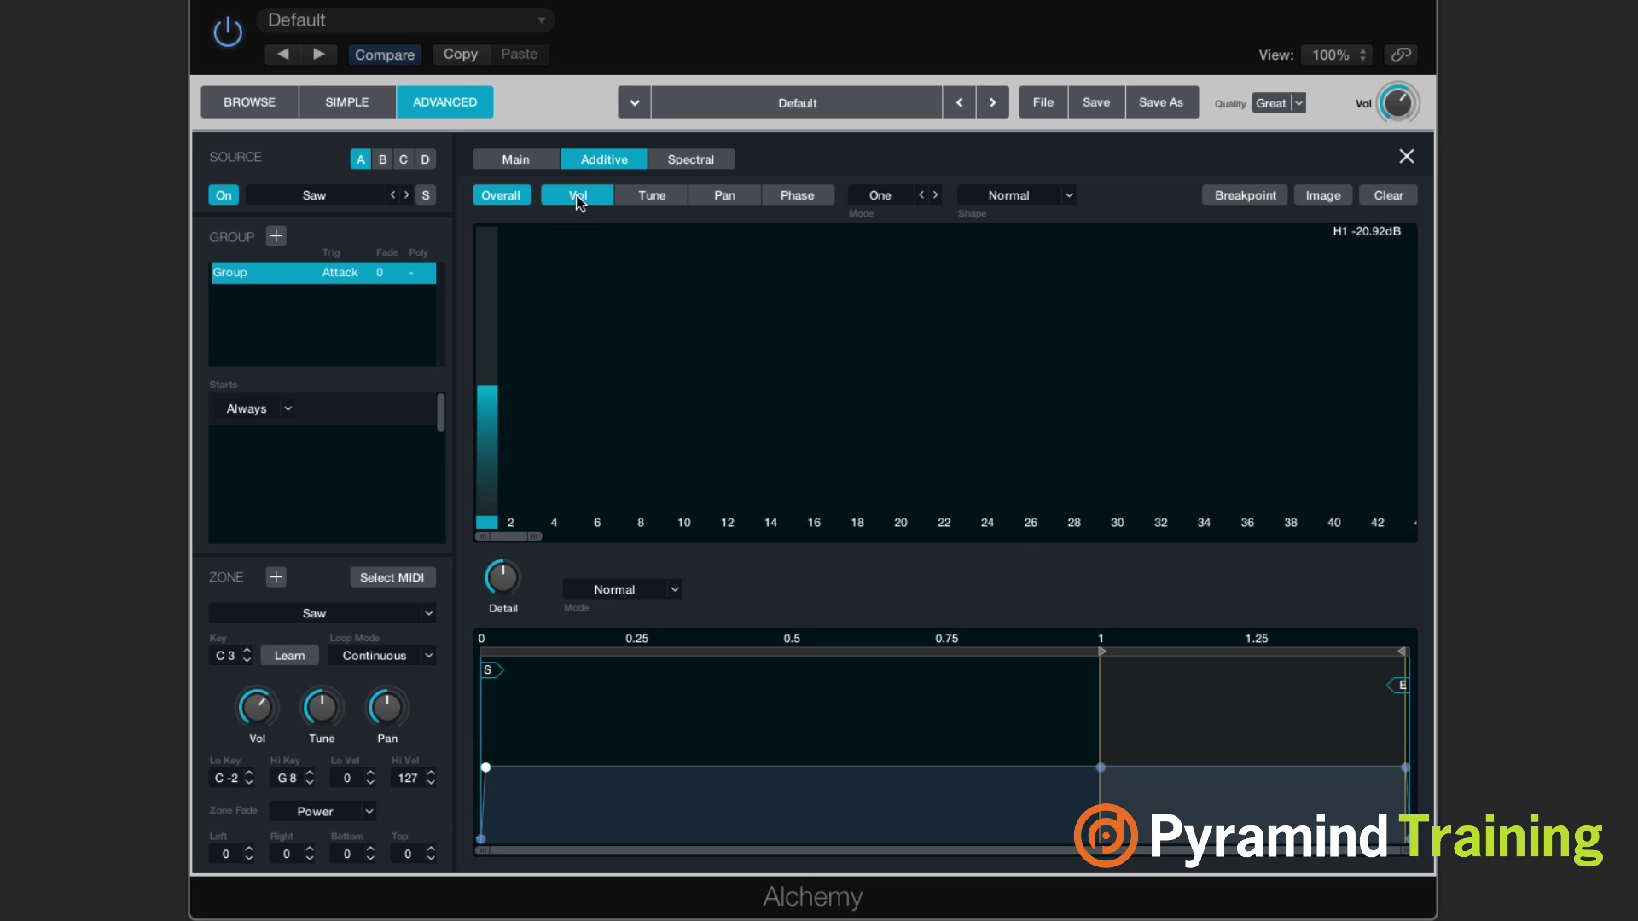
pyautogui.click(709, 162)
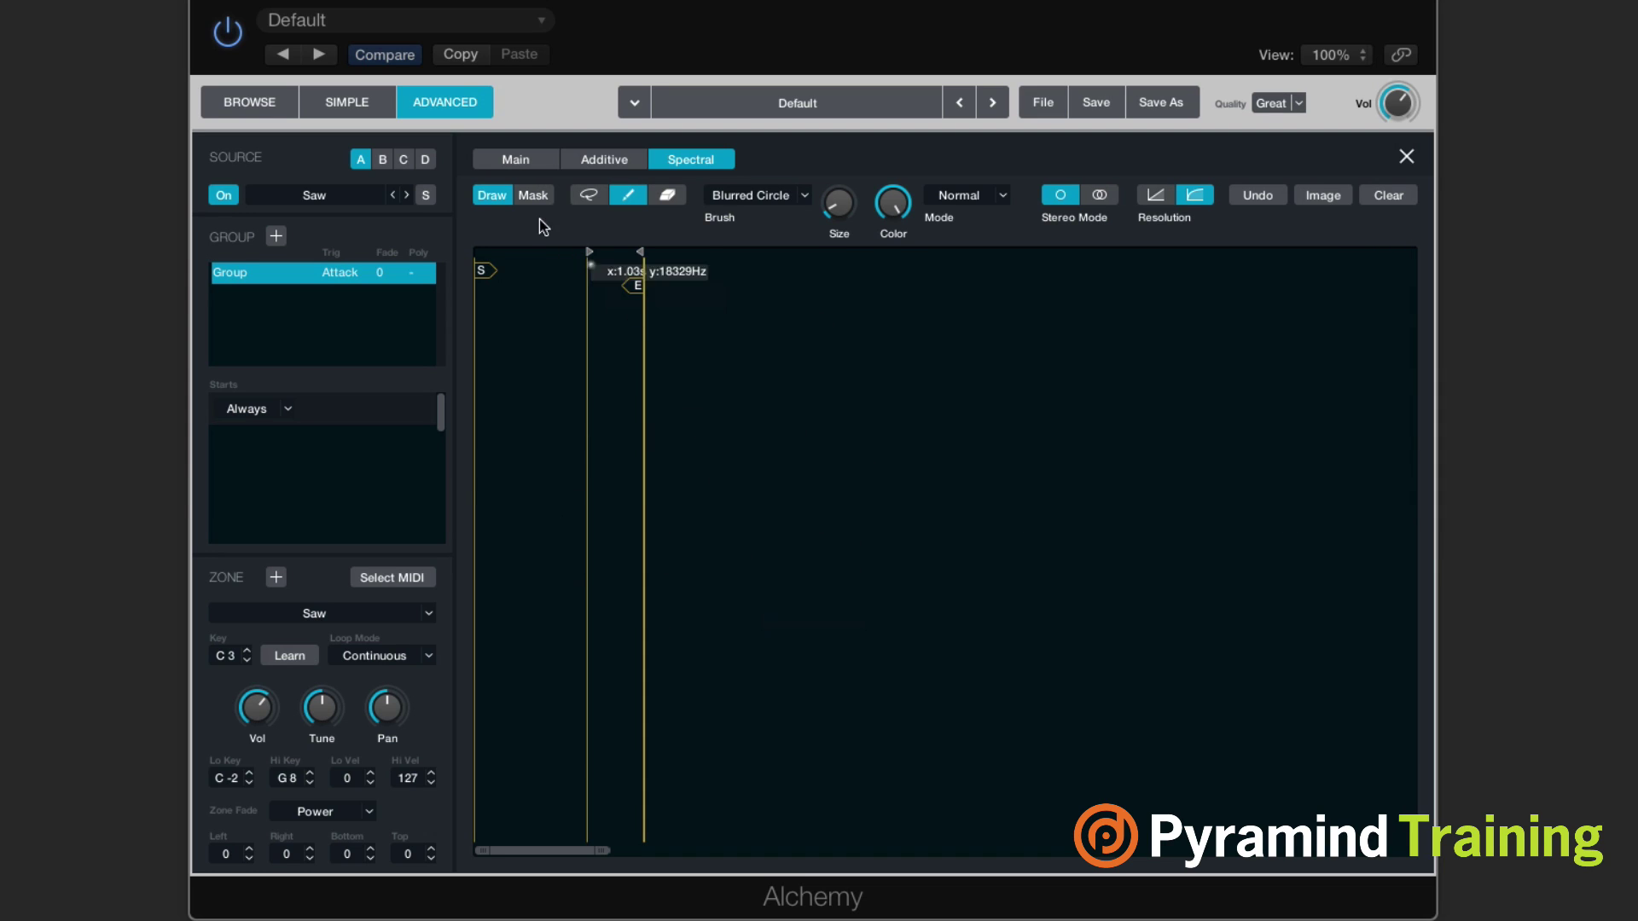
pyautogui.click(512, 162)
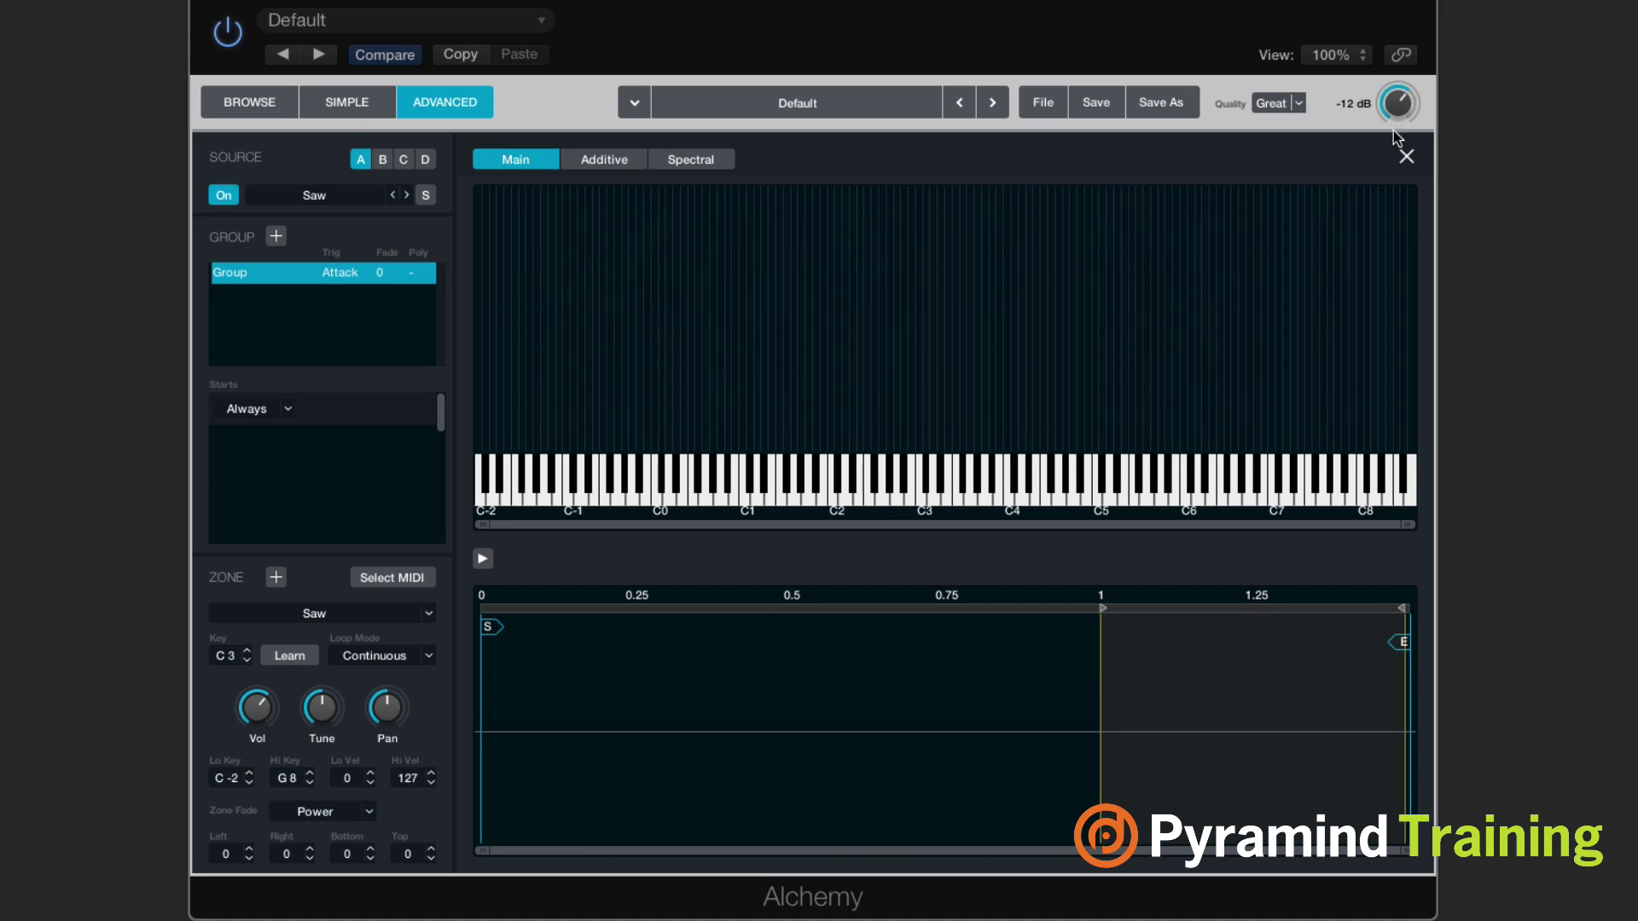
pyautogui.click(1406, 156)
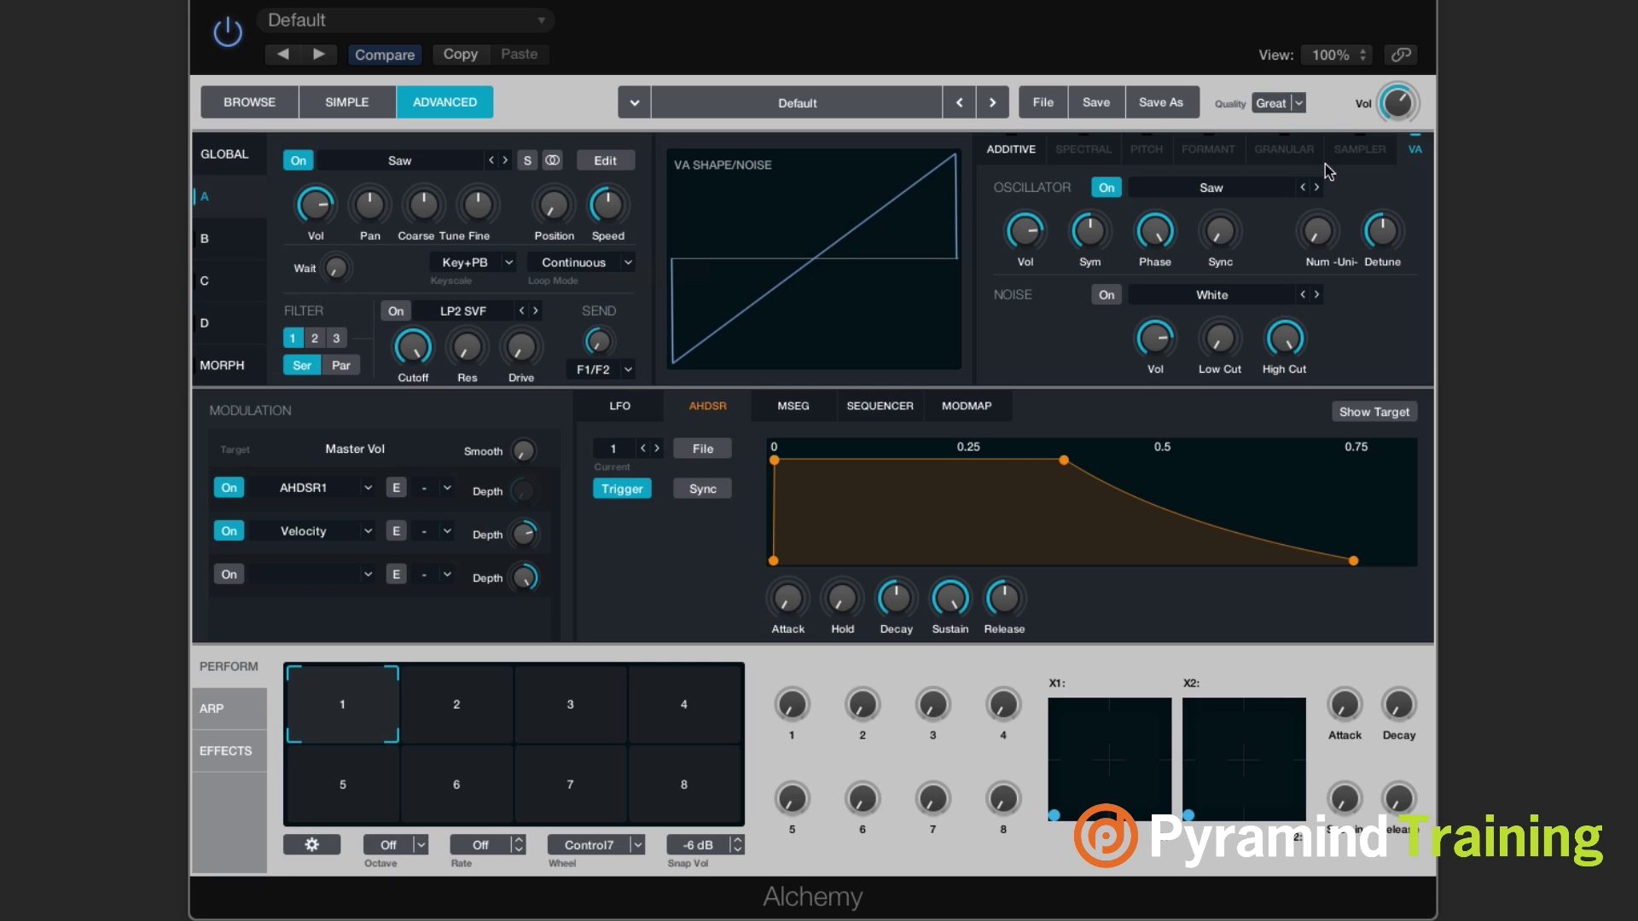
# Open the audio import browser for source A and go to the Digital folder inside the Pads samples.
pyautogui.click(385, 161)
pyautogui.click(383, 189)
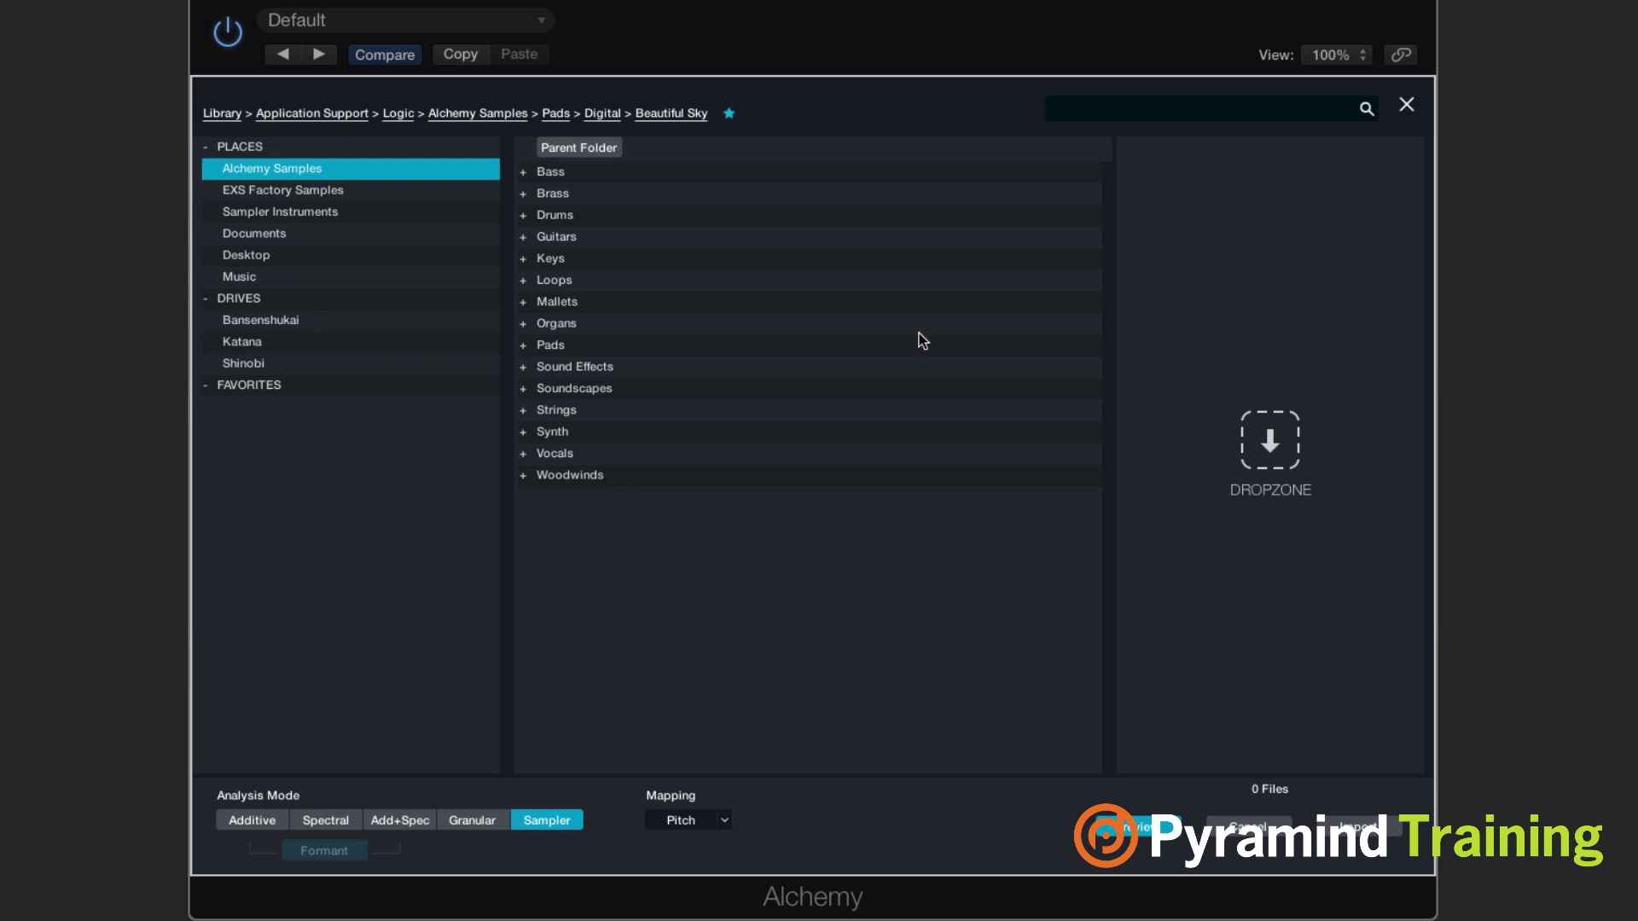
pyautogui.click(580, 345)
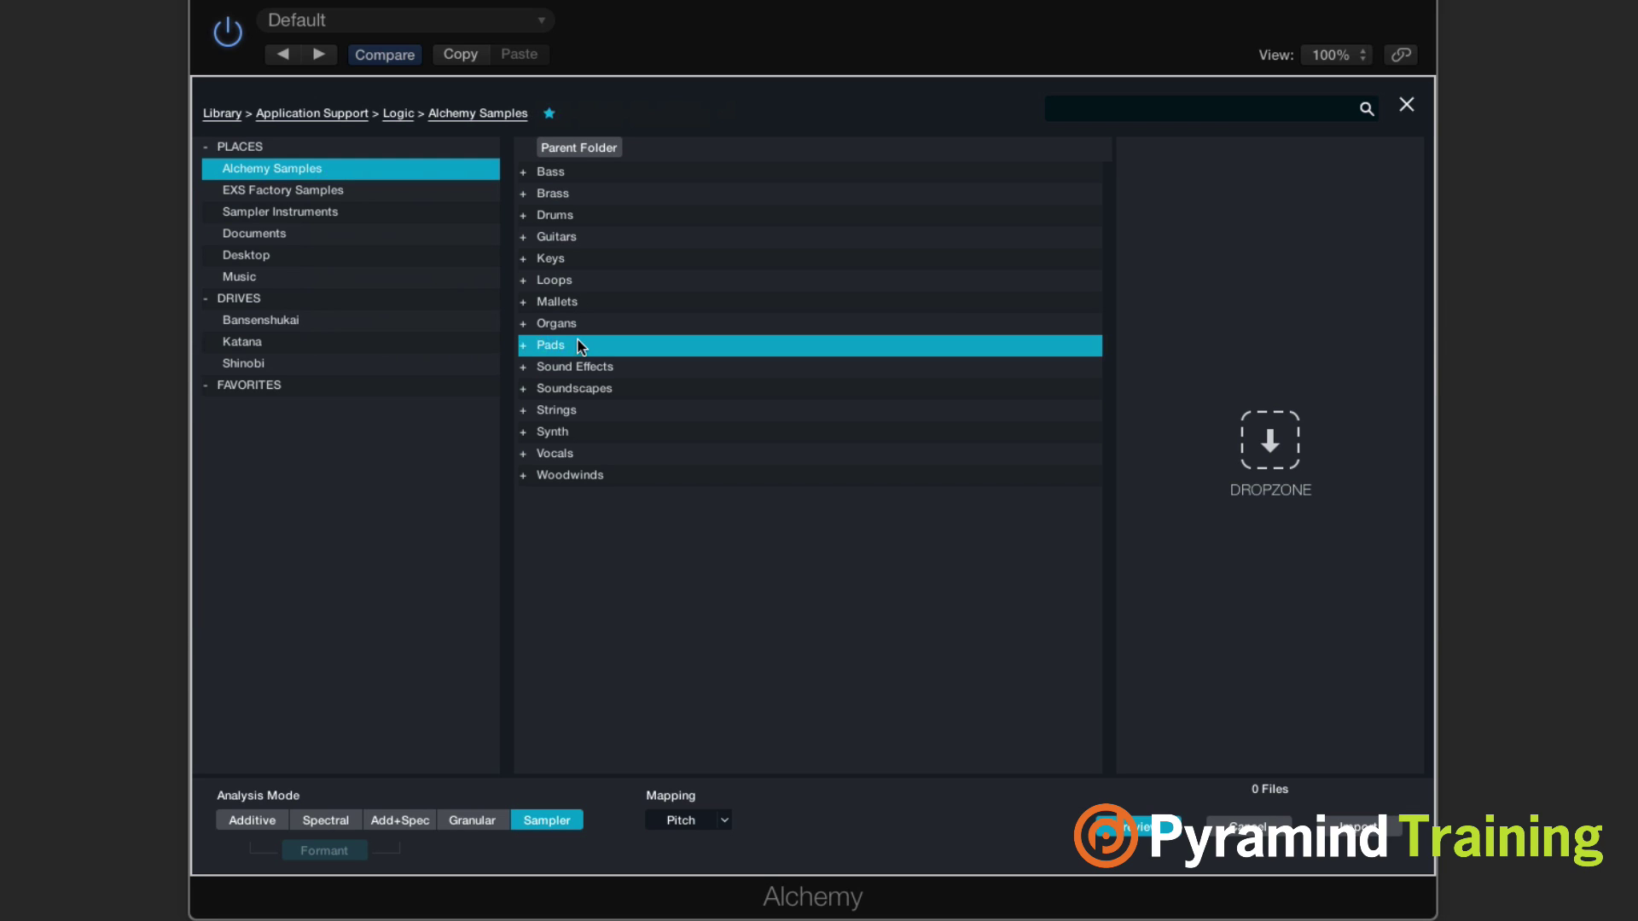
pyautogui.doubleClick(774, 350)
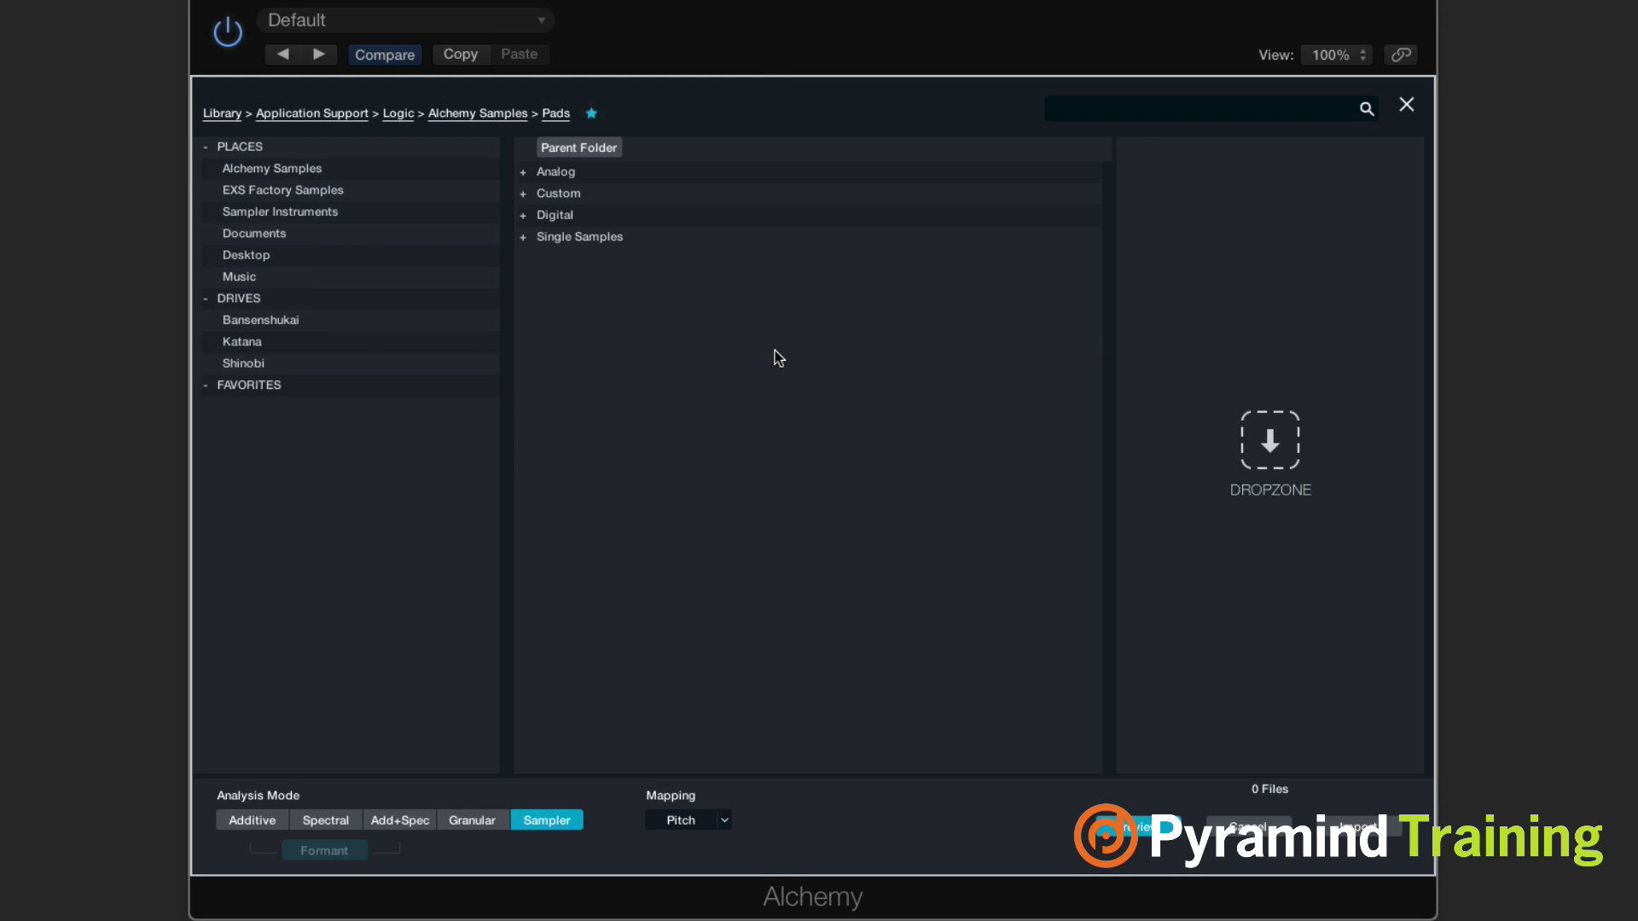
pyautogui.doubleClick(599, 221)
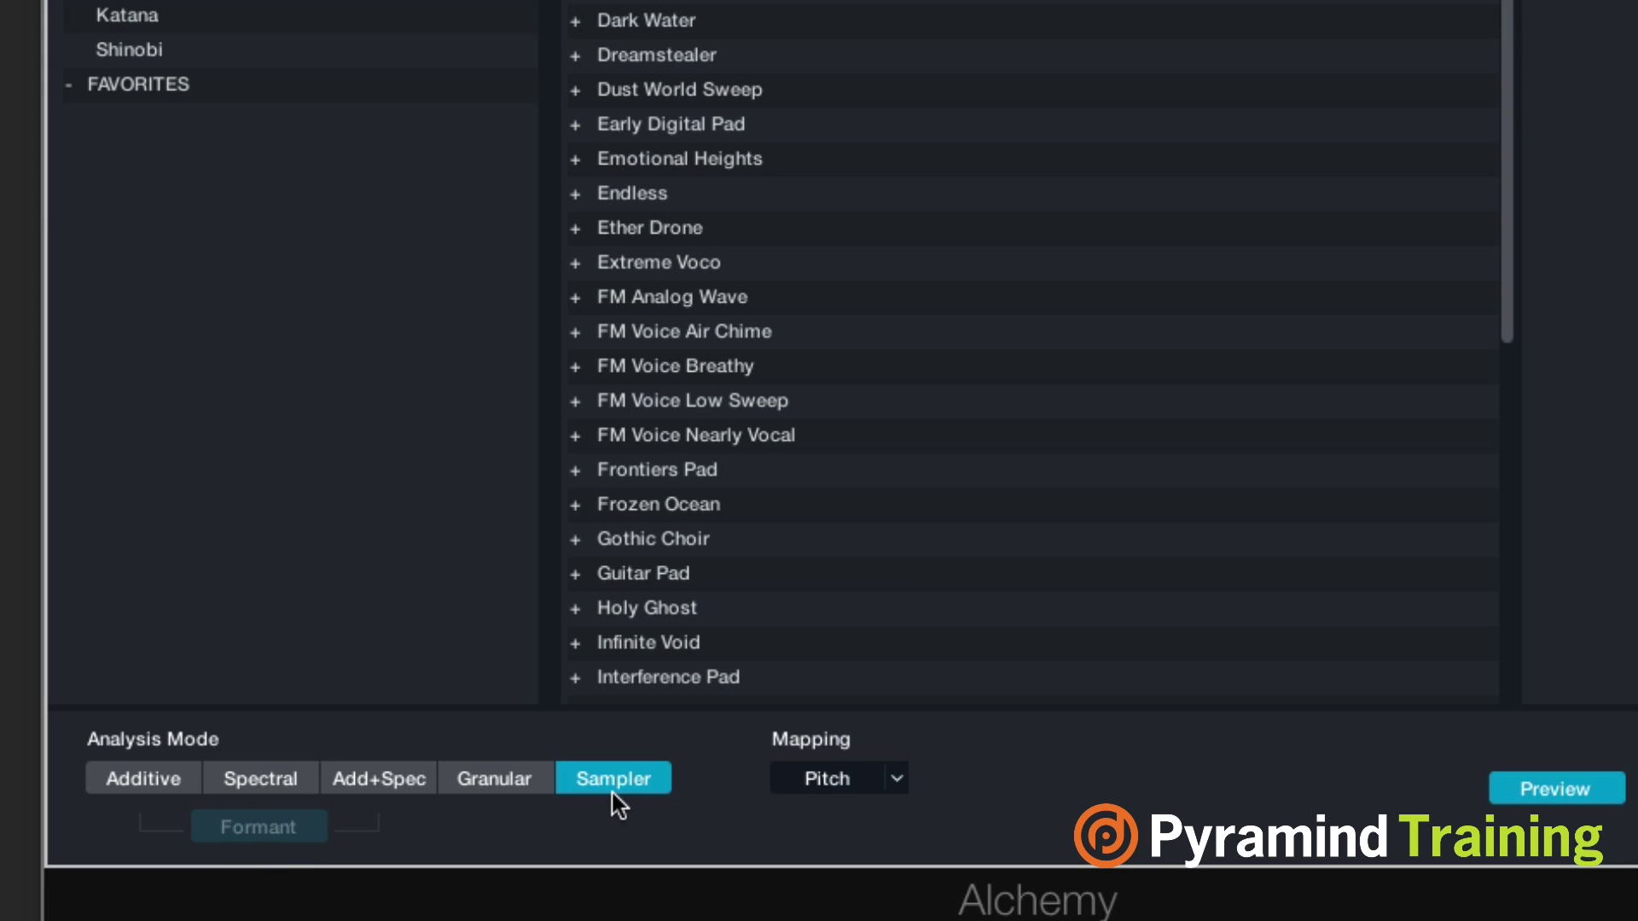
# Import all the Celestial WAV files into source A using the Additive analysis mode.
pyautogui.click(258, 784)
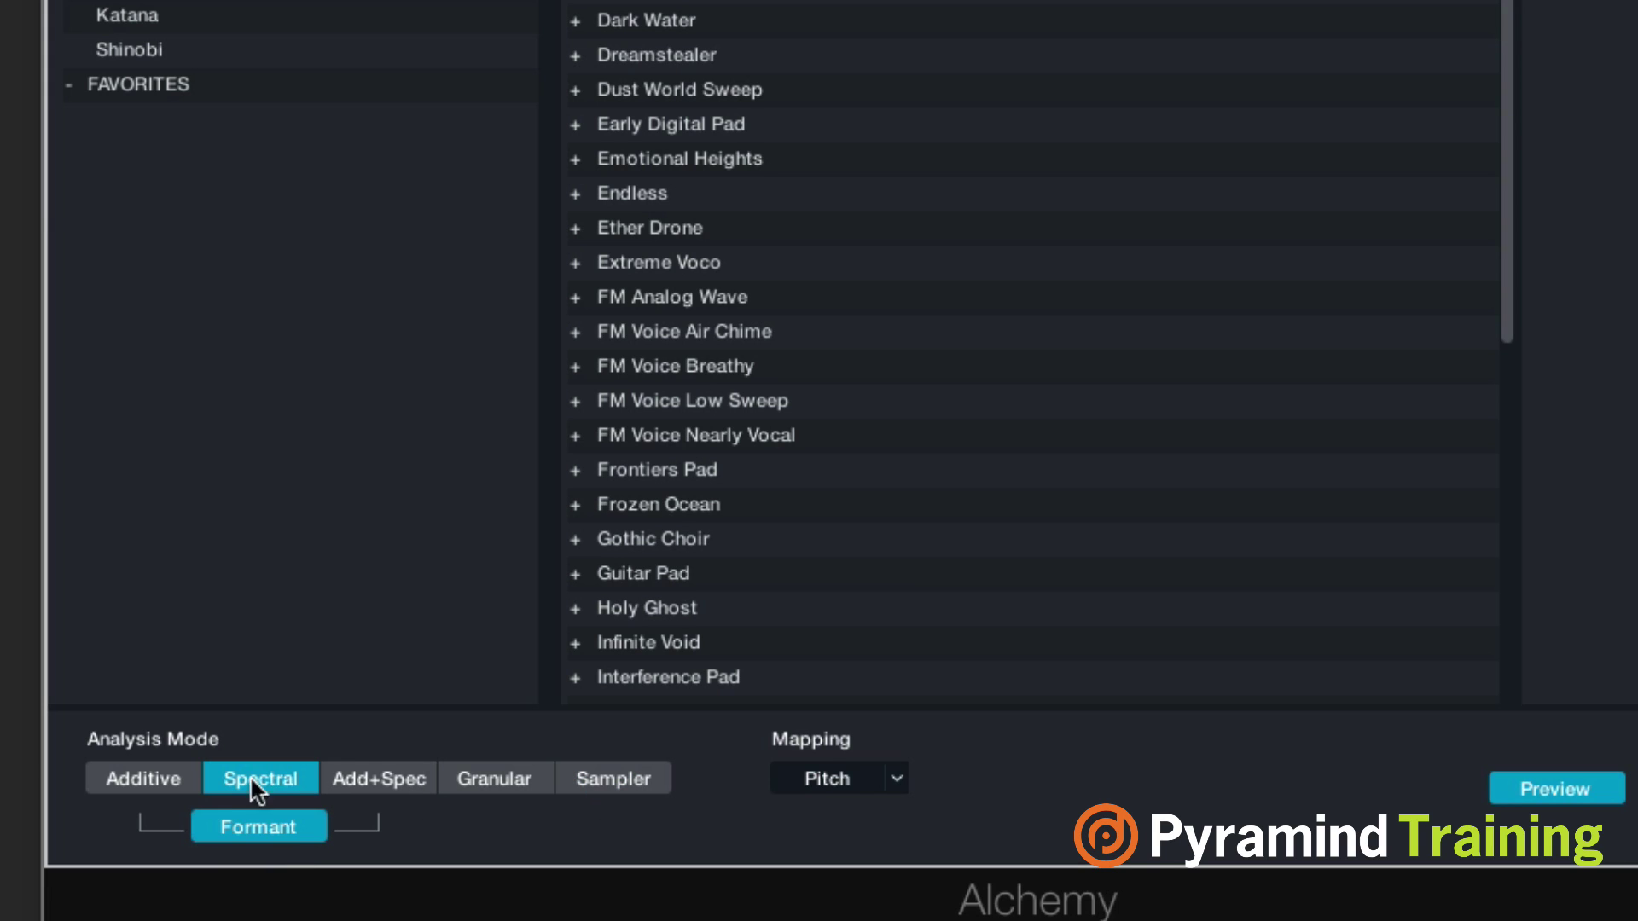
pyautogui.click(150, 793)
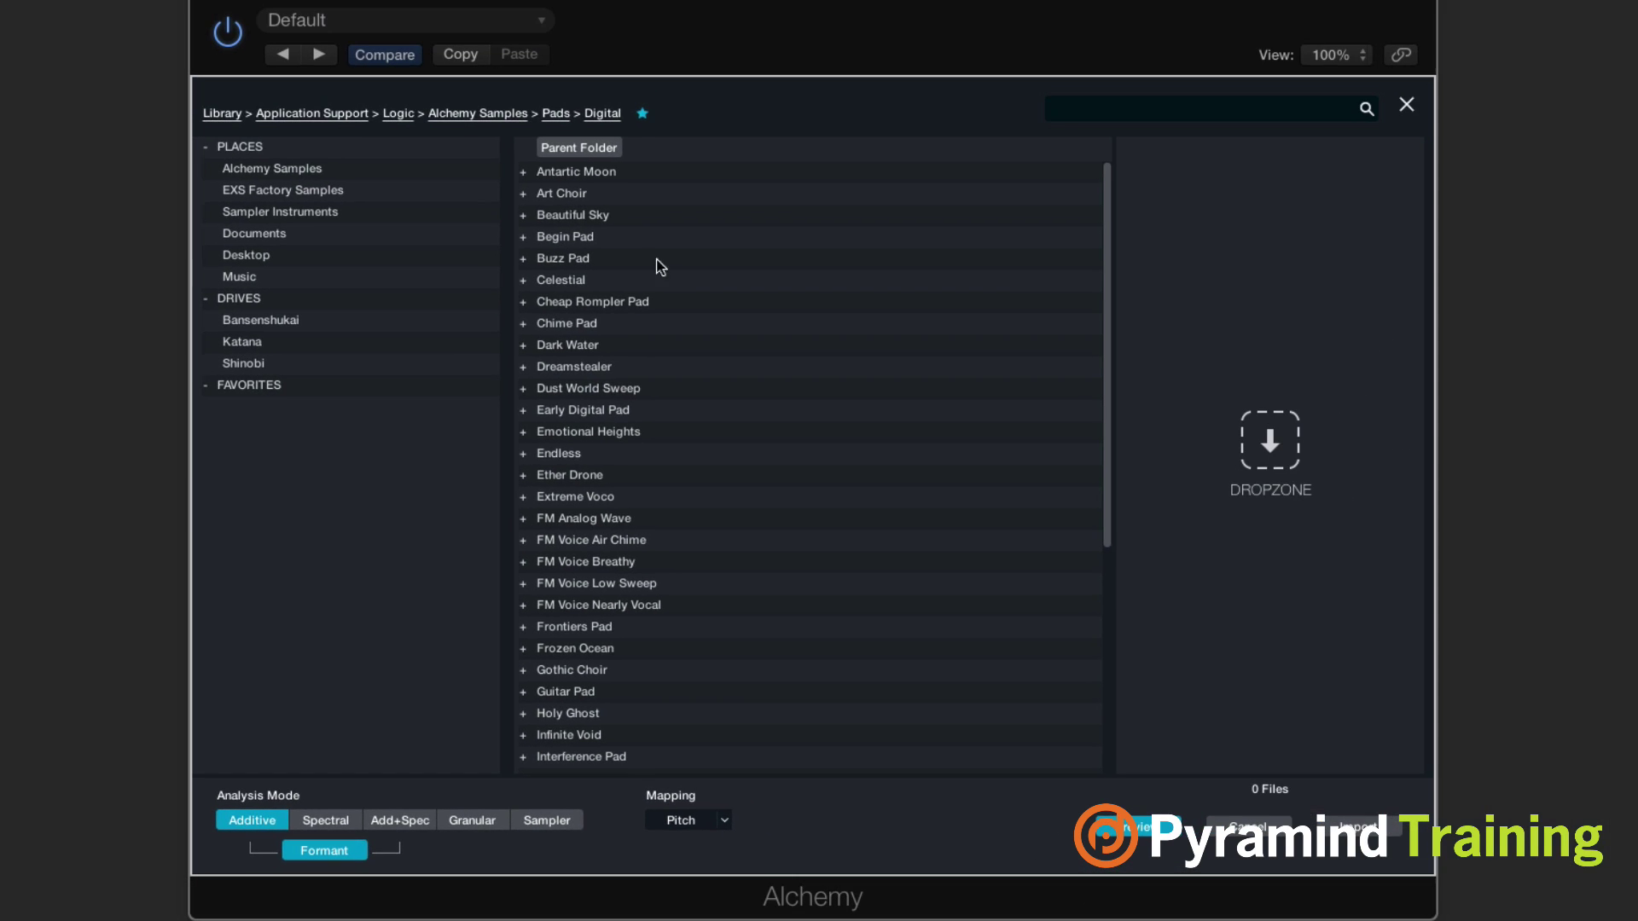
pyautogui.doubleClick(590, 278)
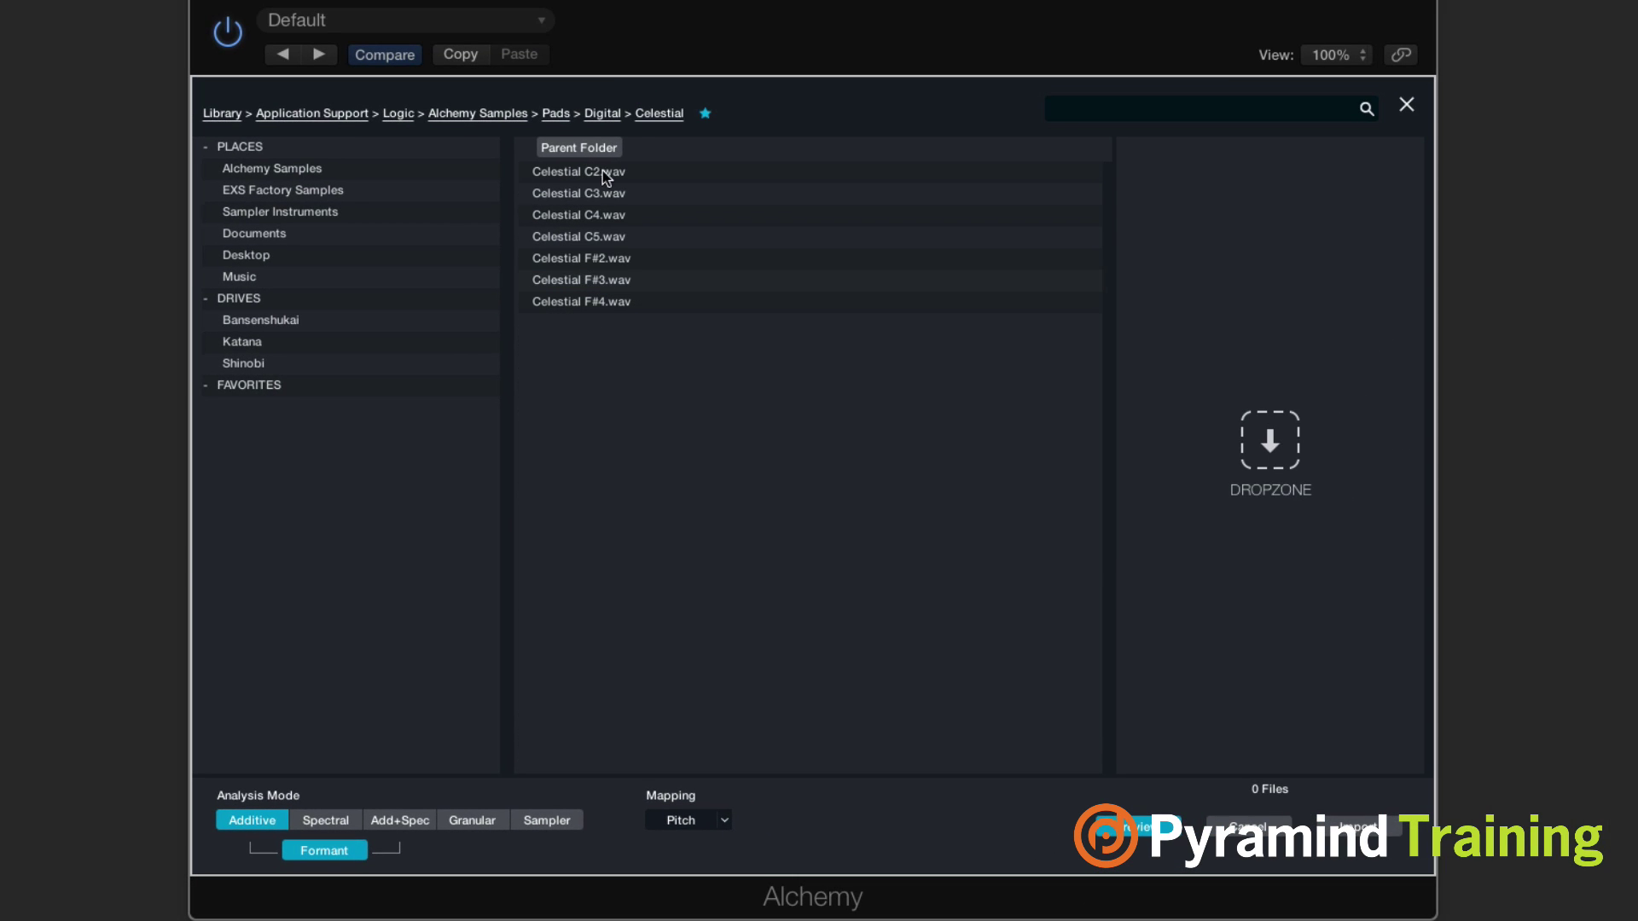
pyautogui.click(603, 174)
pyautogui.keyDown('shift'); pyautogui.click(601, 301); pyautogui.keyUp('shift')
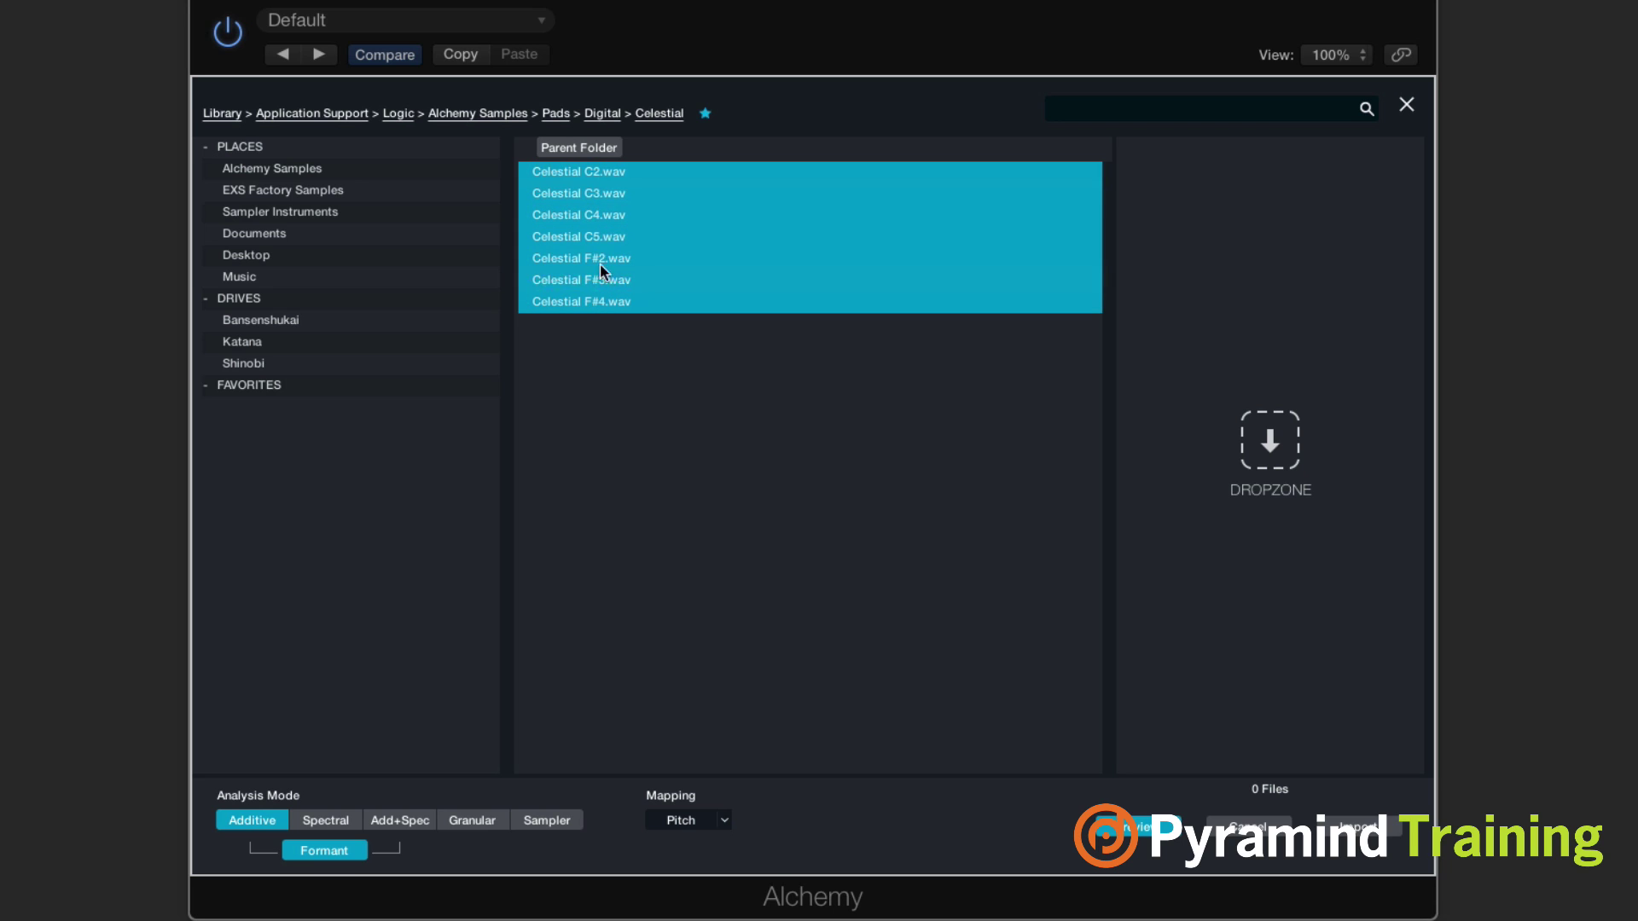
pyautogui.moveTo(628, 224); pyautogui.dragTo(1200, 318)
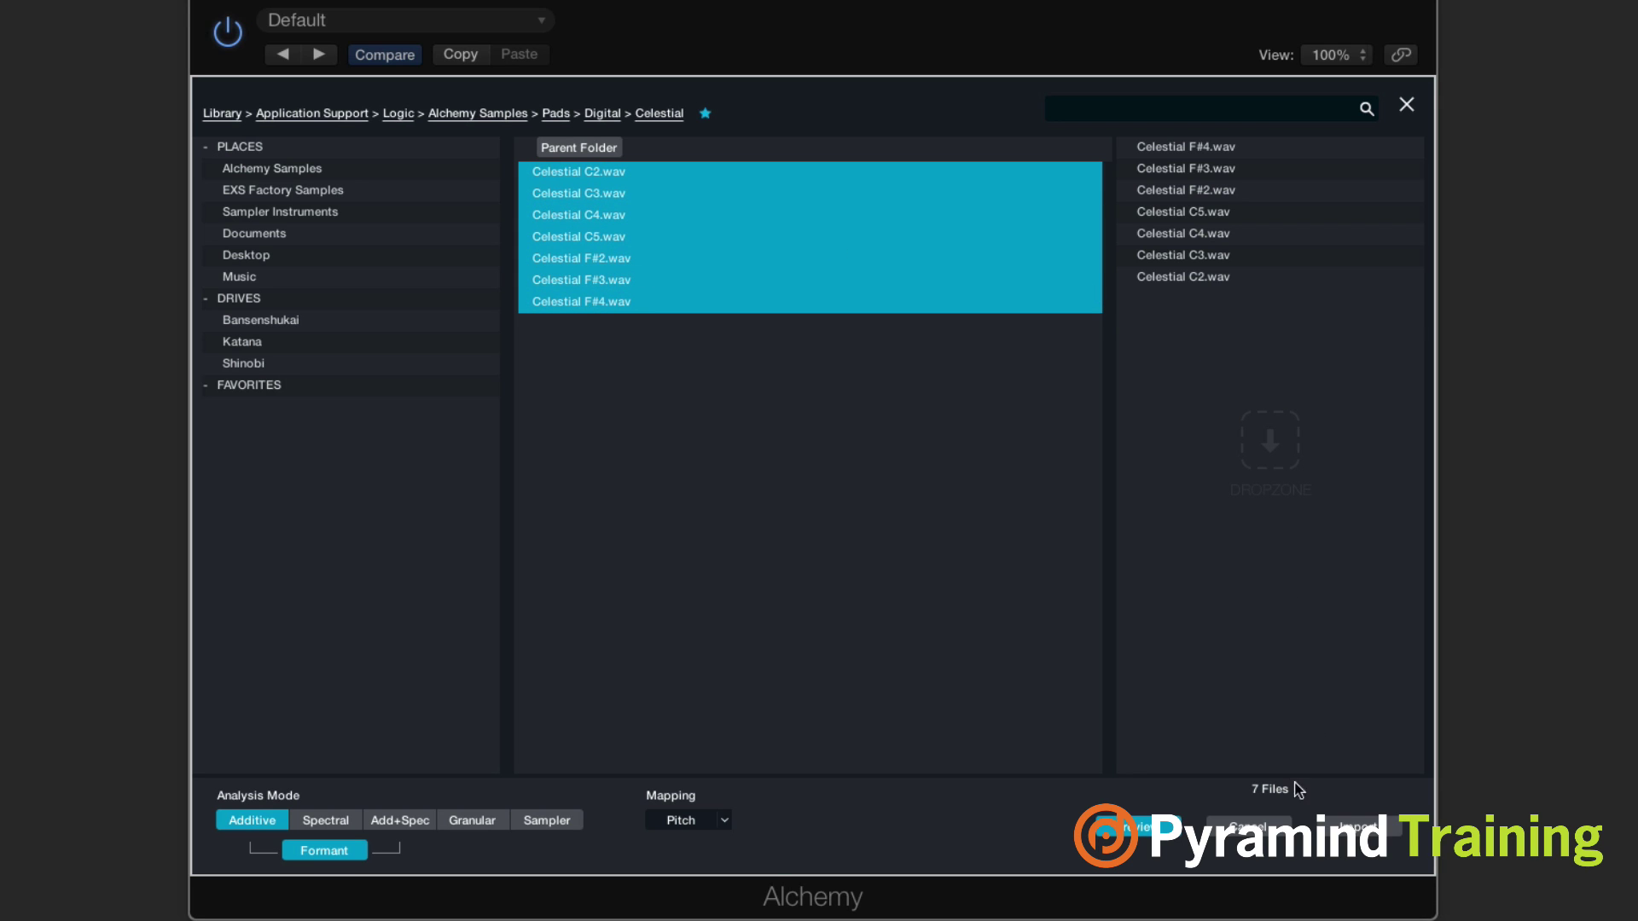
pyautogui.click(1356, 825)
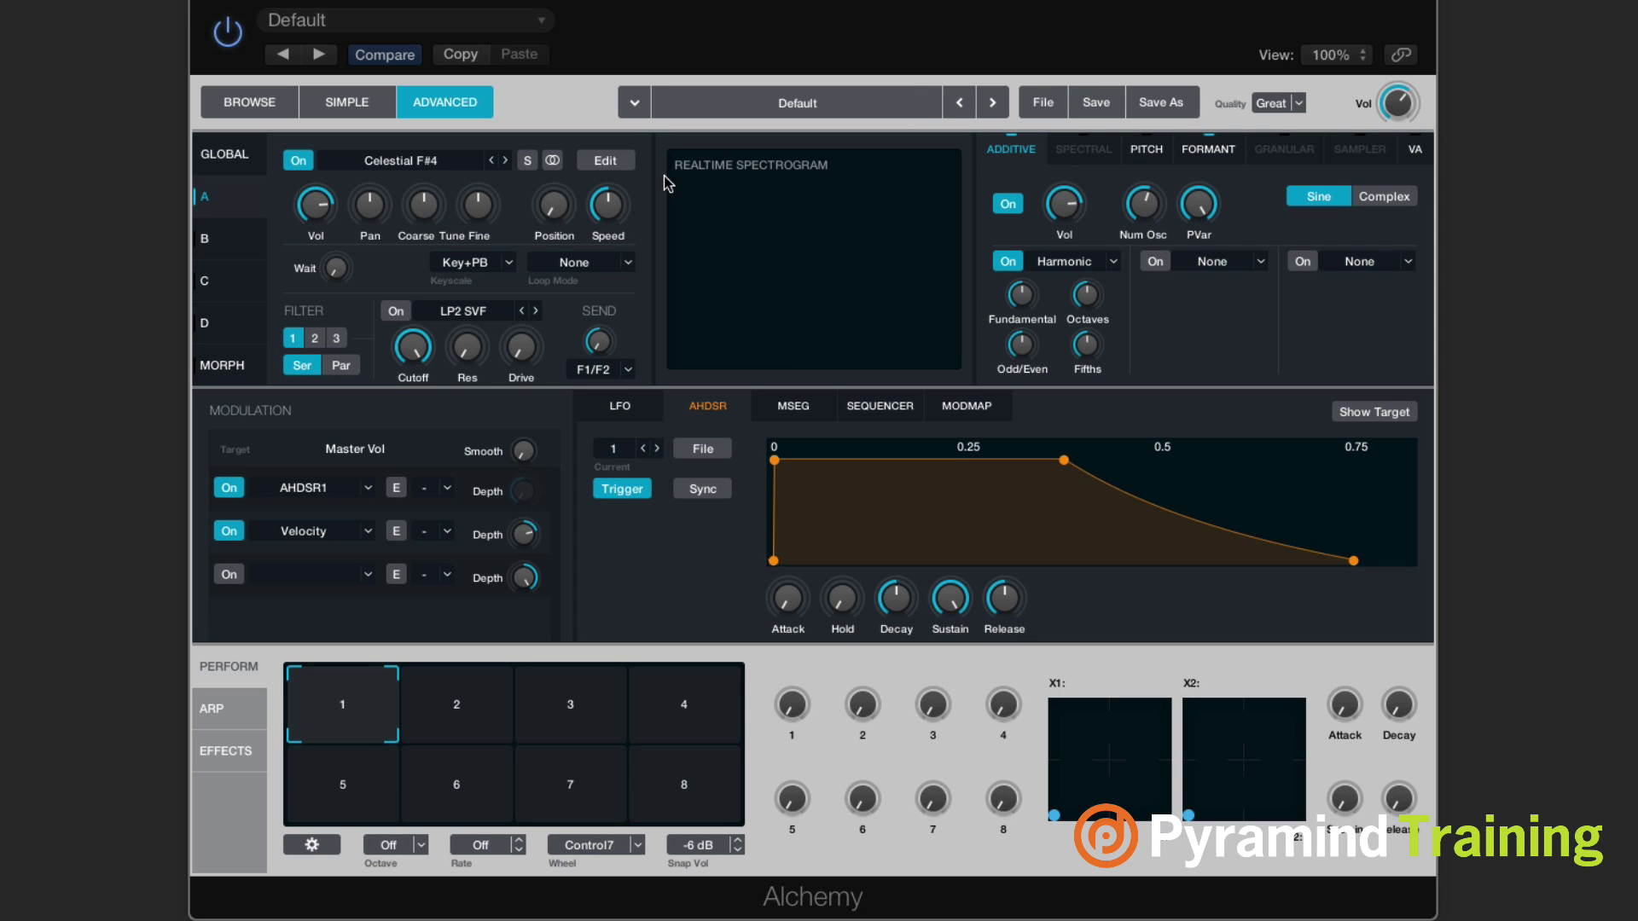
# Open source A's editor and inspect the key zones of the imported Celestial samples across the keyboard.
pyautogui.click(606, 162)
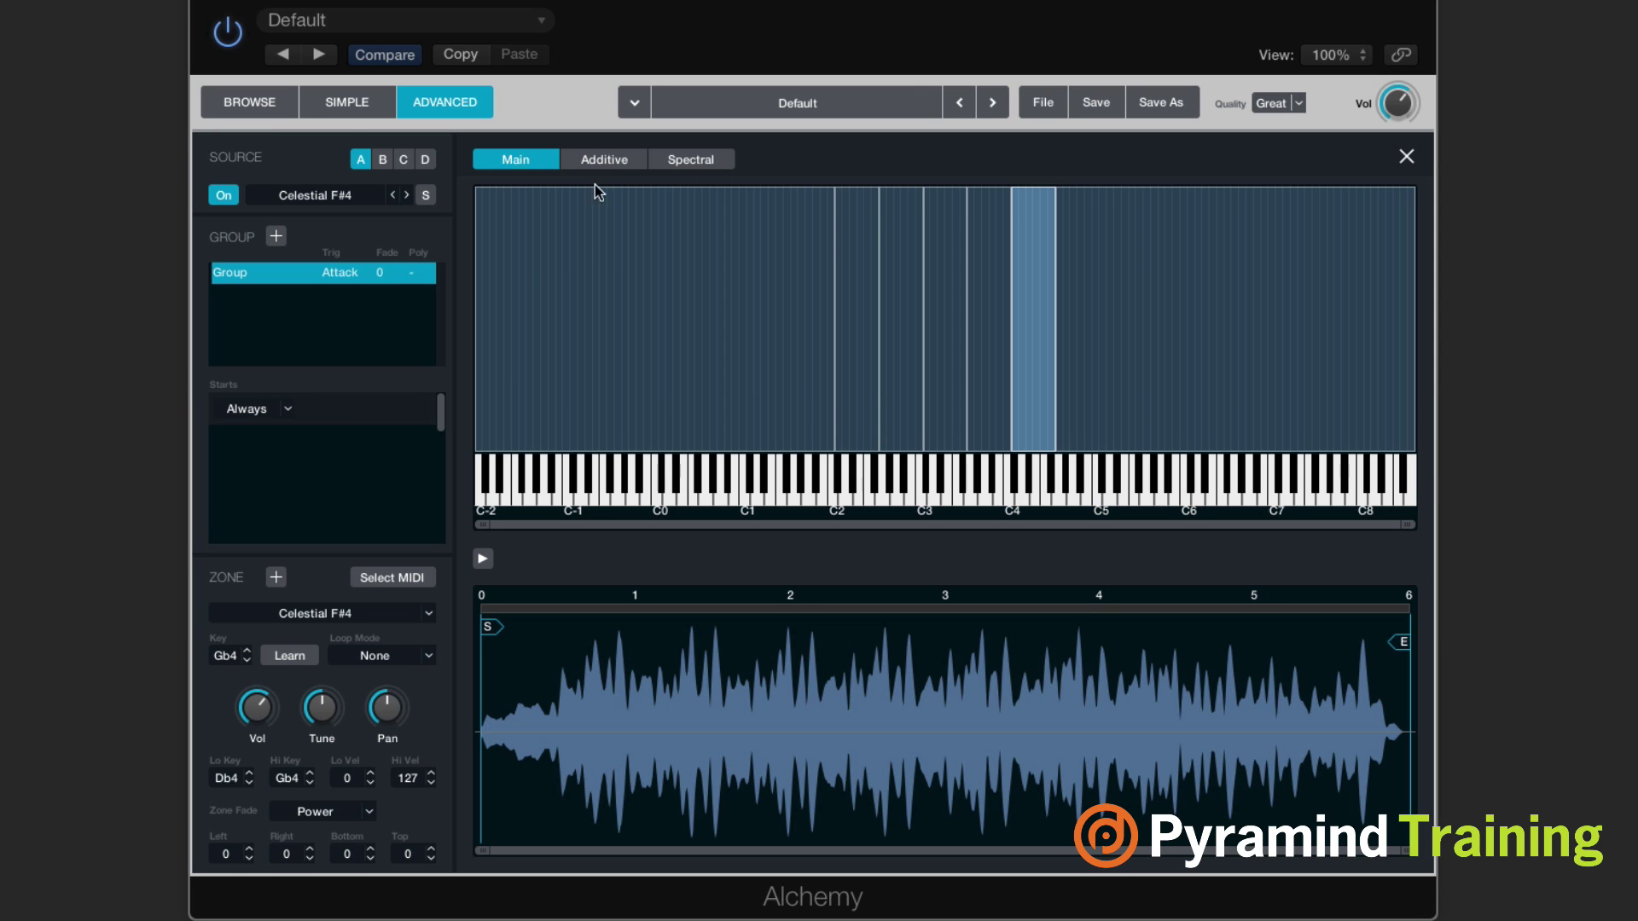
pyautogui.click(697, 347)
pyautogui.click(863, 358)
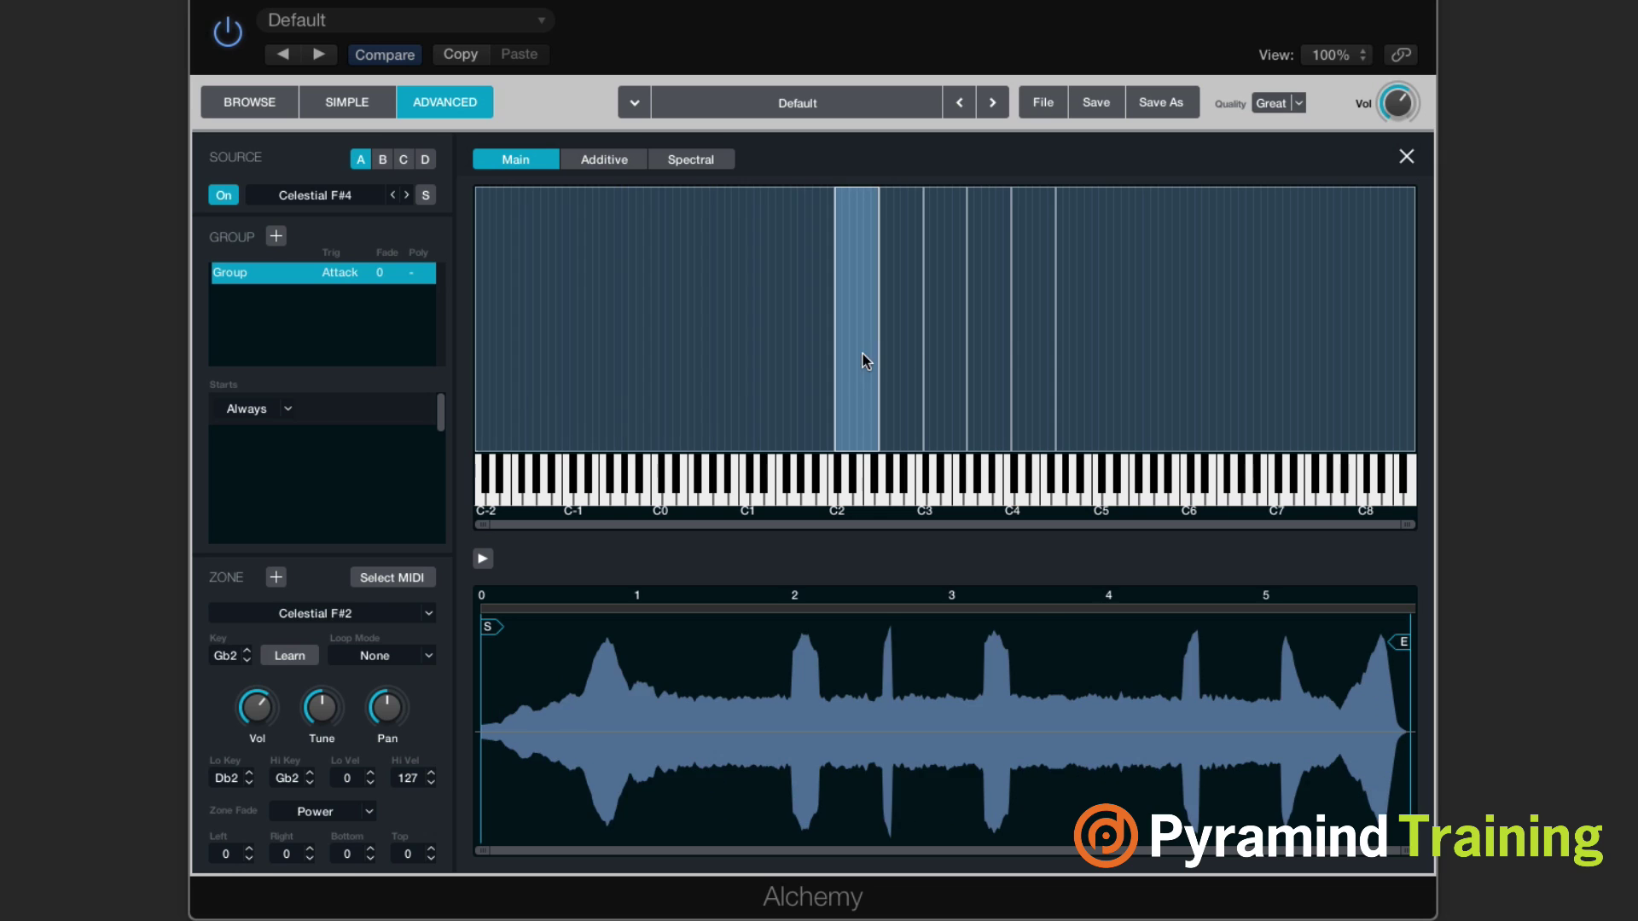
pyautogui.click(917, 358)
pyautogui.click(951, 353)
pyautogui.click(996, 353)
pyautogui.click(1034, 353)
pyautogui.click(1157, 362)
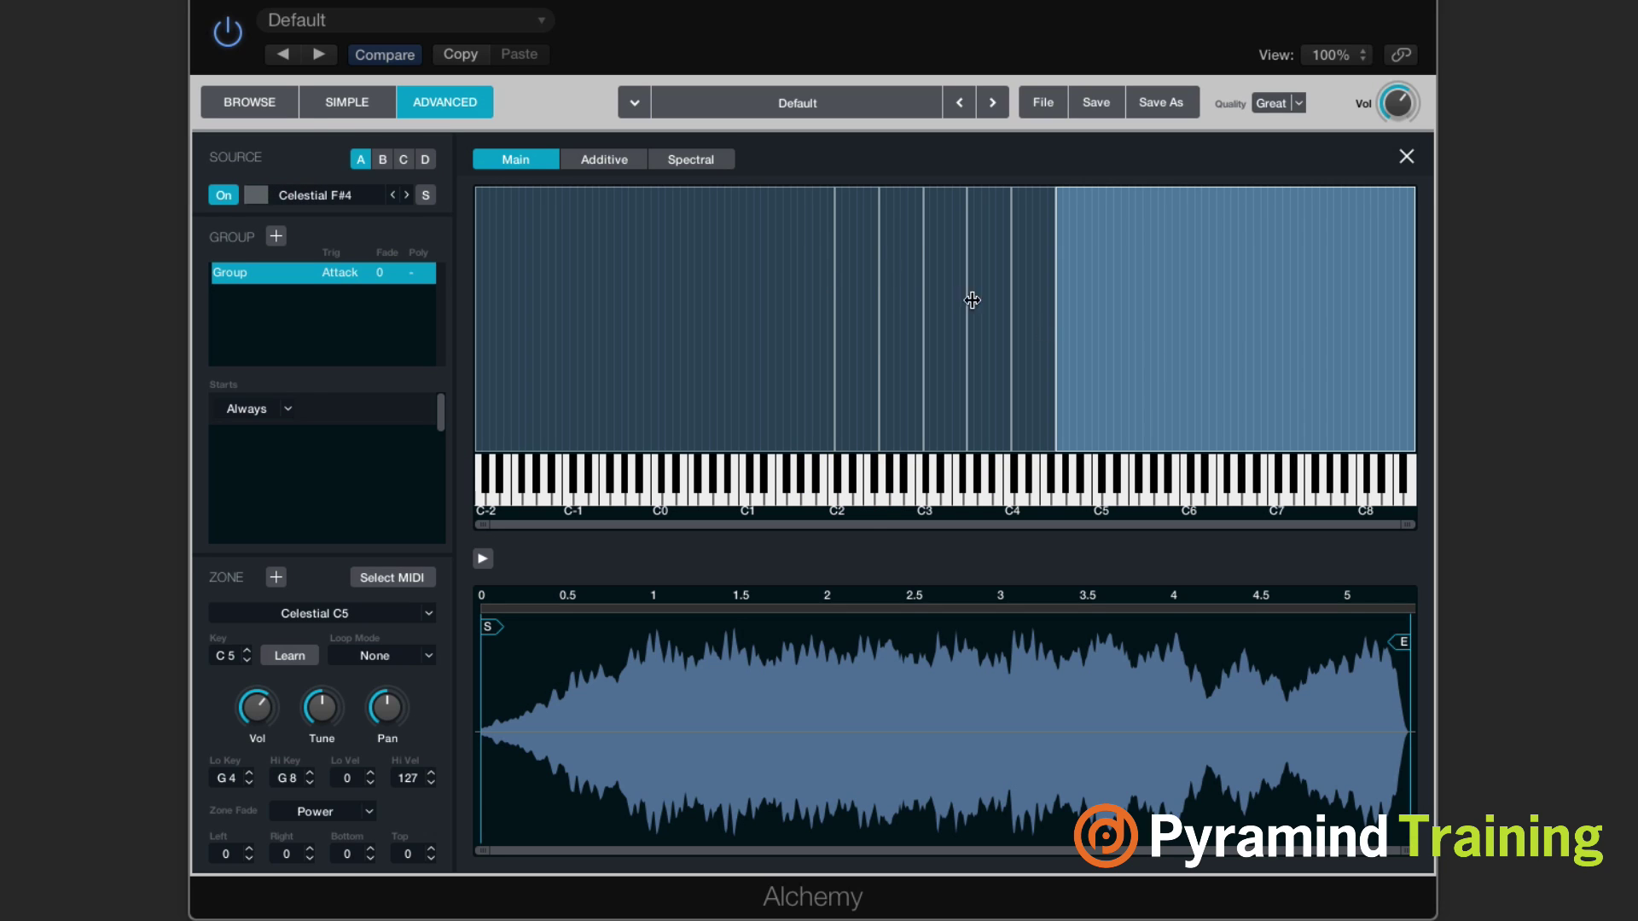
# Examine the Celestial C5 zone's additive volume, tune, pan and phase data and its volume envelope.
pyautogui.click(595, 162)
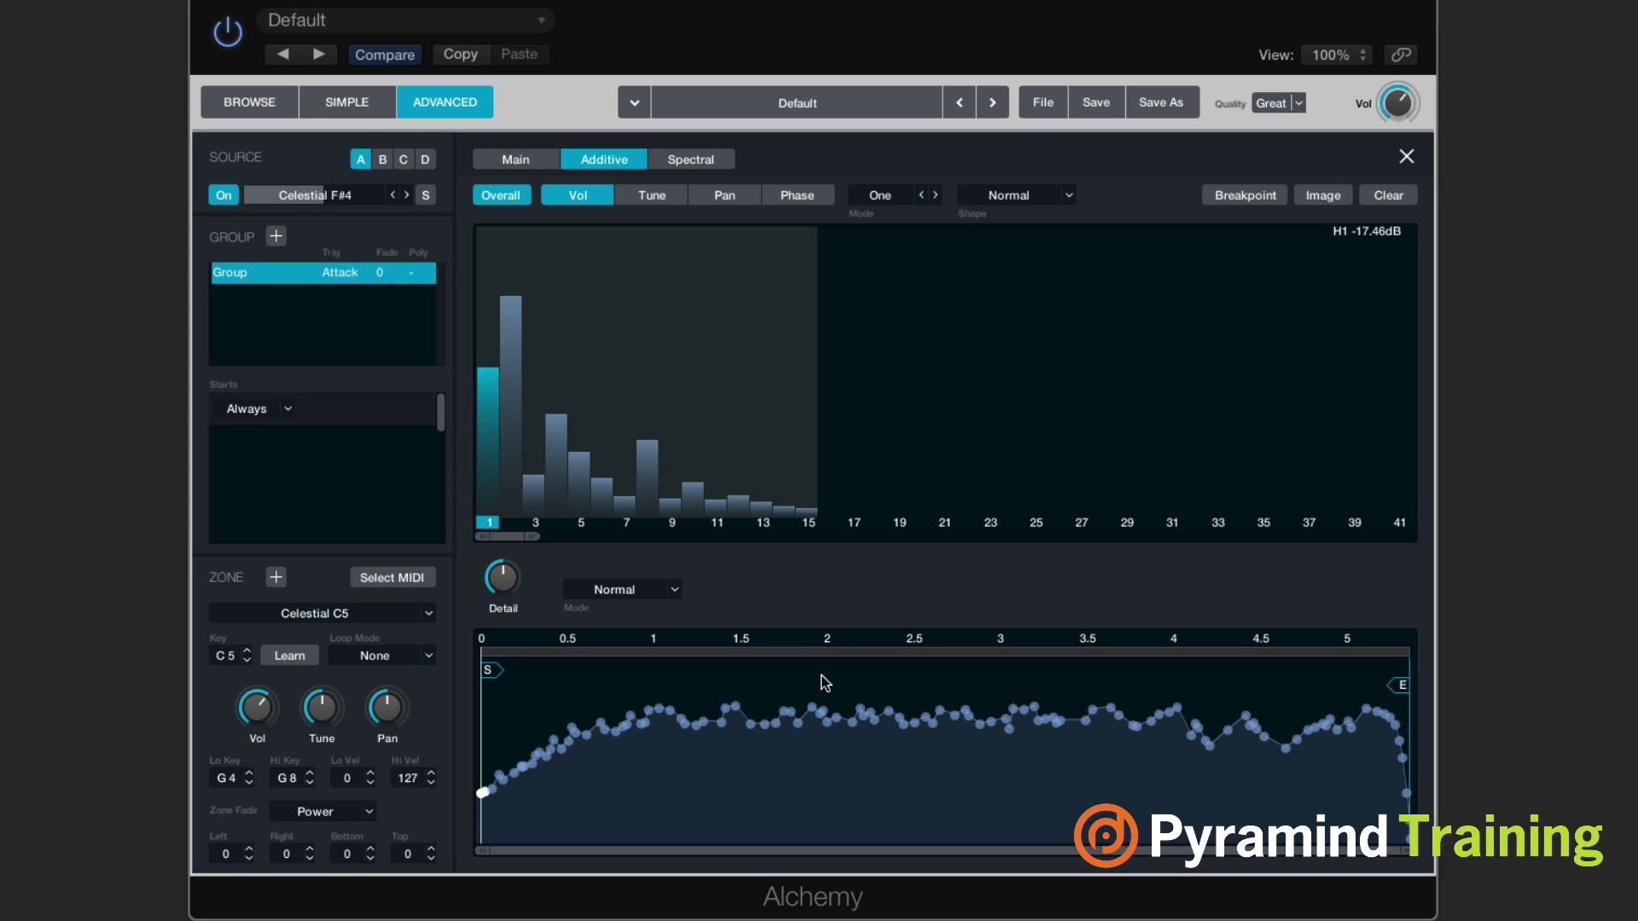
pyautogui.click(663, 203)
pyautogui.click(705, 203)
pyautogui.click(769, 199)
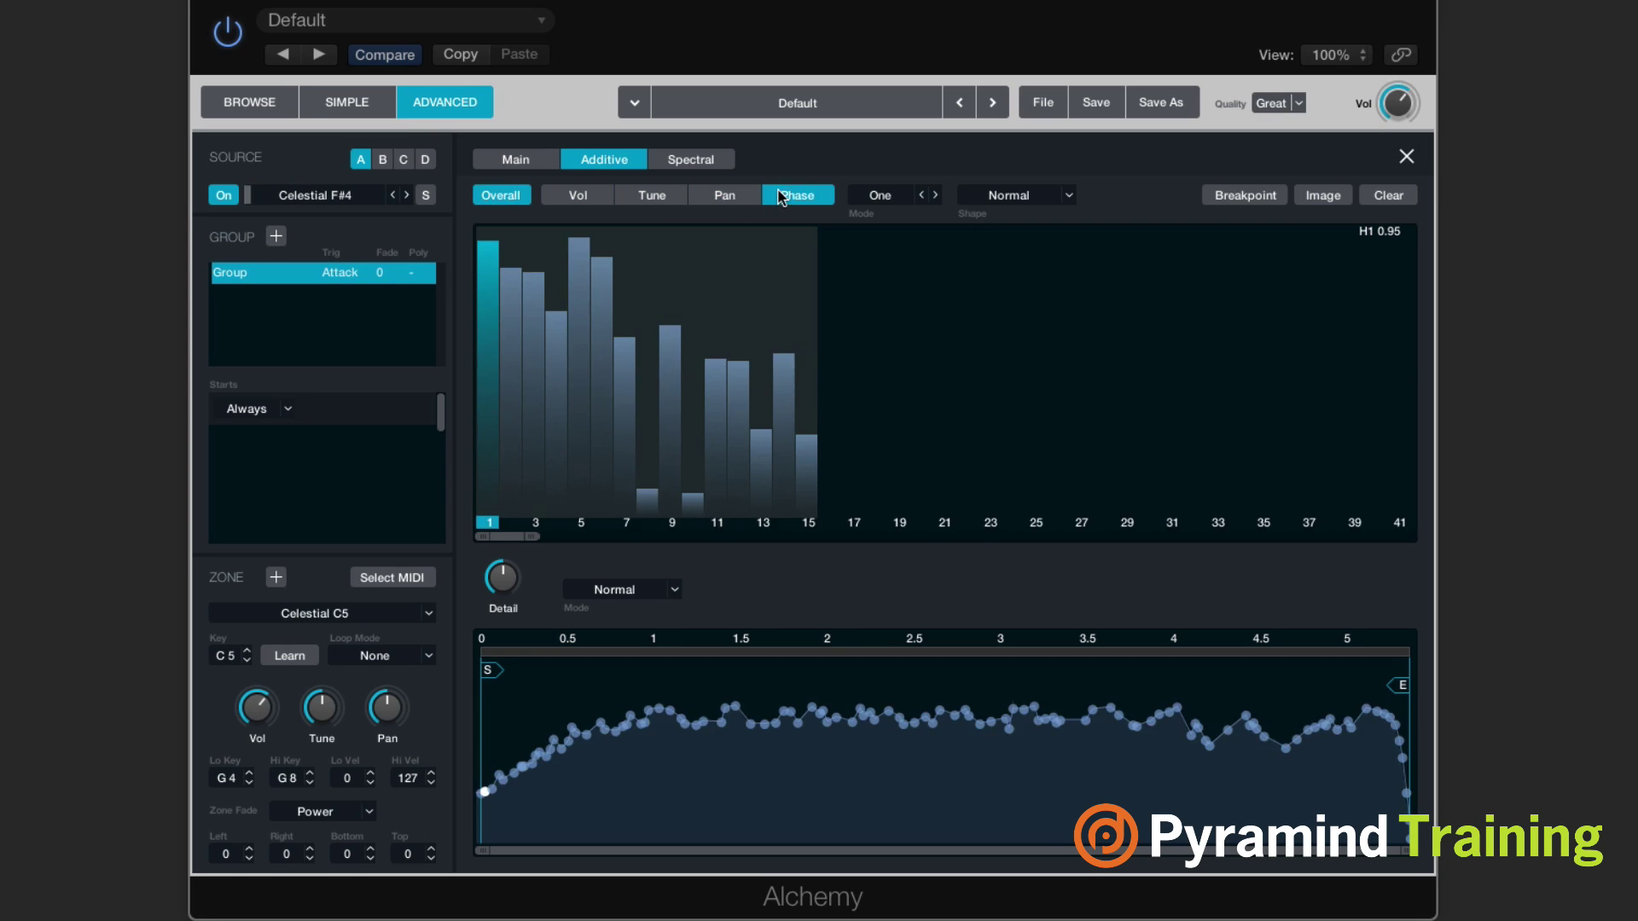
pyautogui.click(586, 202)
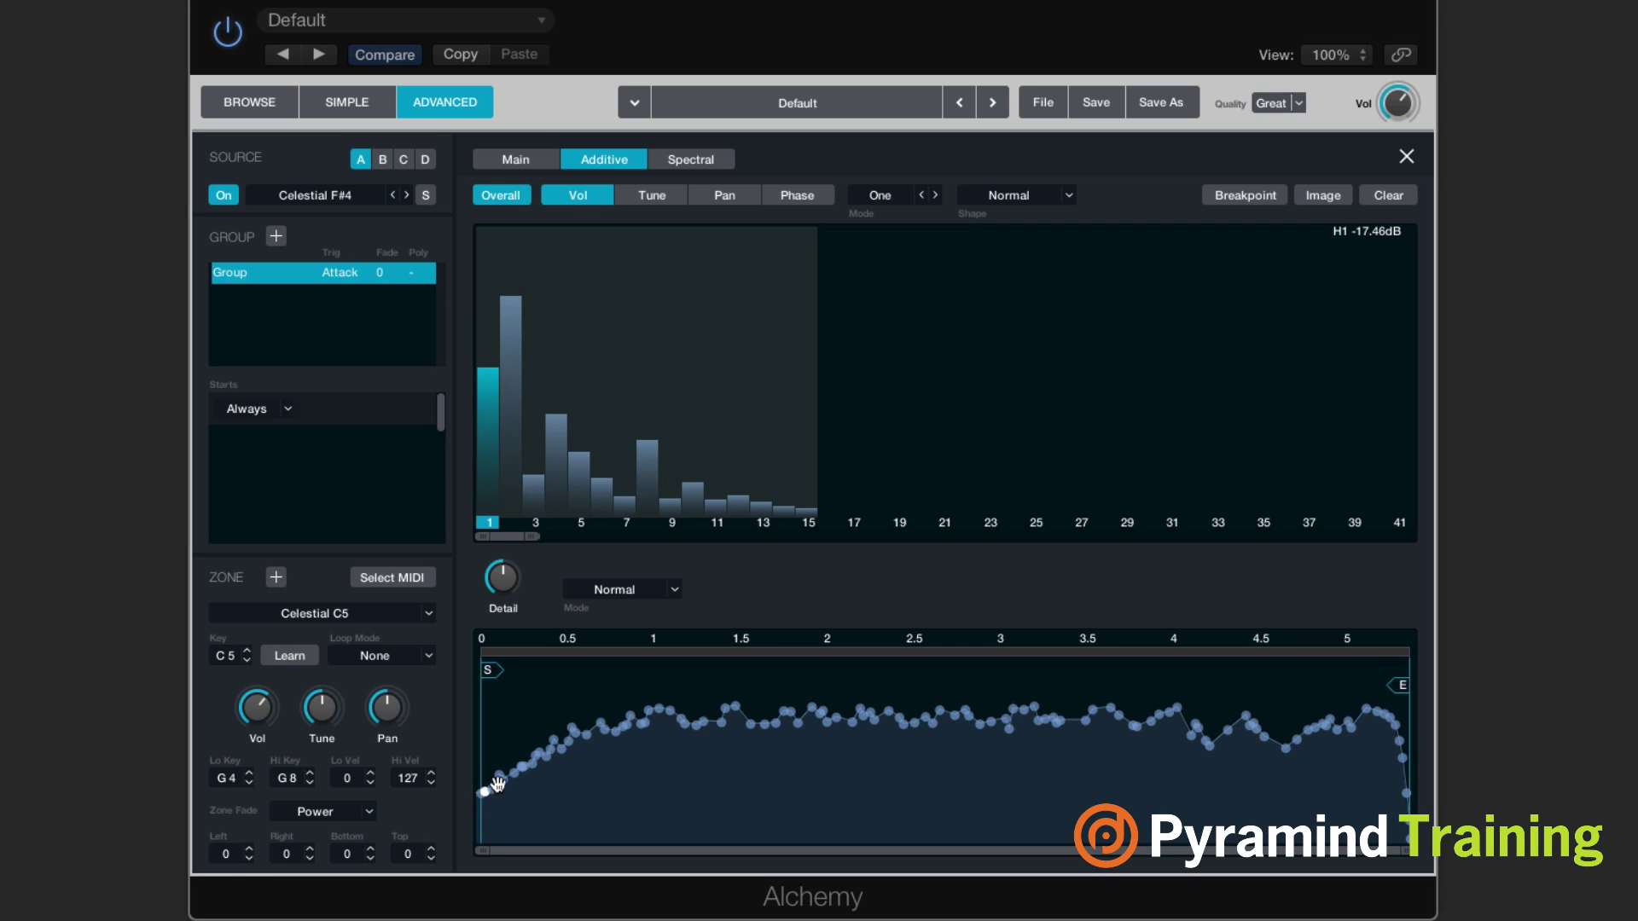
pyautogui.click(586, 736)
# Draw two freehand curves in the Celestial C5 zone's spectral image, the second starting at about 2.06 s and 19900 Hz.
pyautogui.click(707, 161)
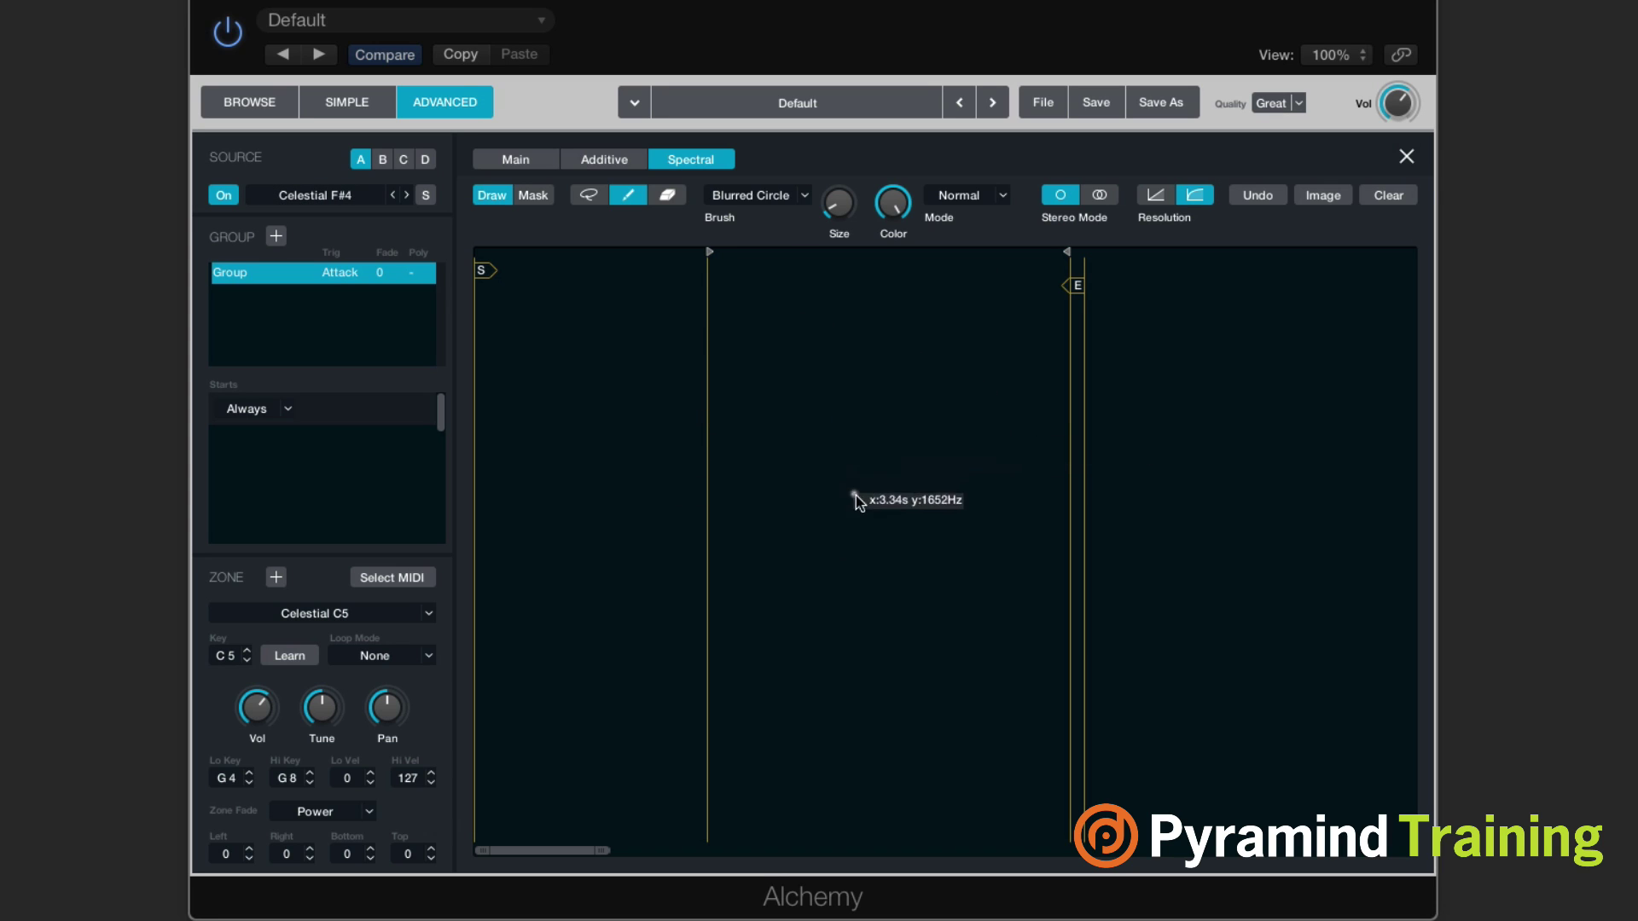
pyautogui.moveTo(543, 694)
pyautogui.mouseDown()
pyautogui.moveTo(553, 638)
pyautogui.moveTo(664, 571)
pyautogui.moveTo(903, 632)
pyautogui.moveTo(994, 614)
pyautogui.mouseUp()
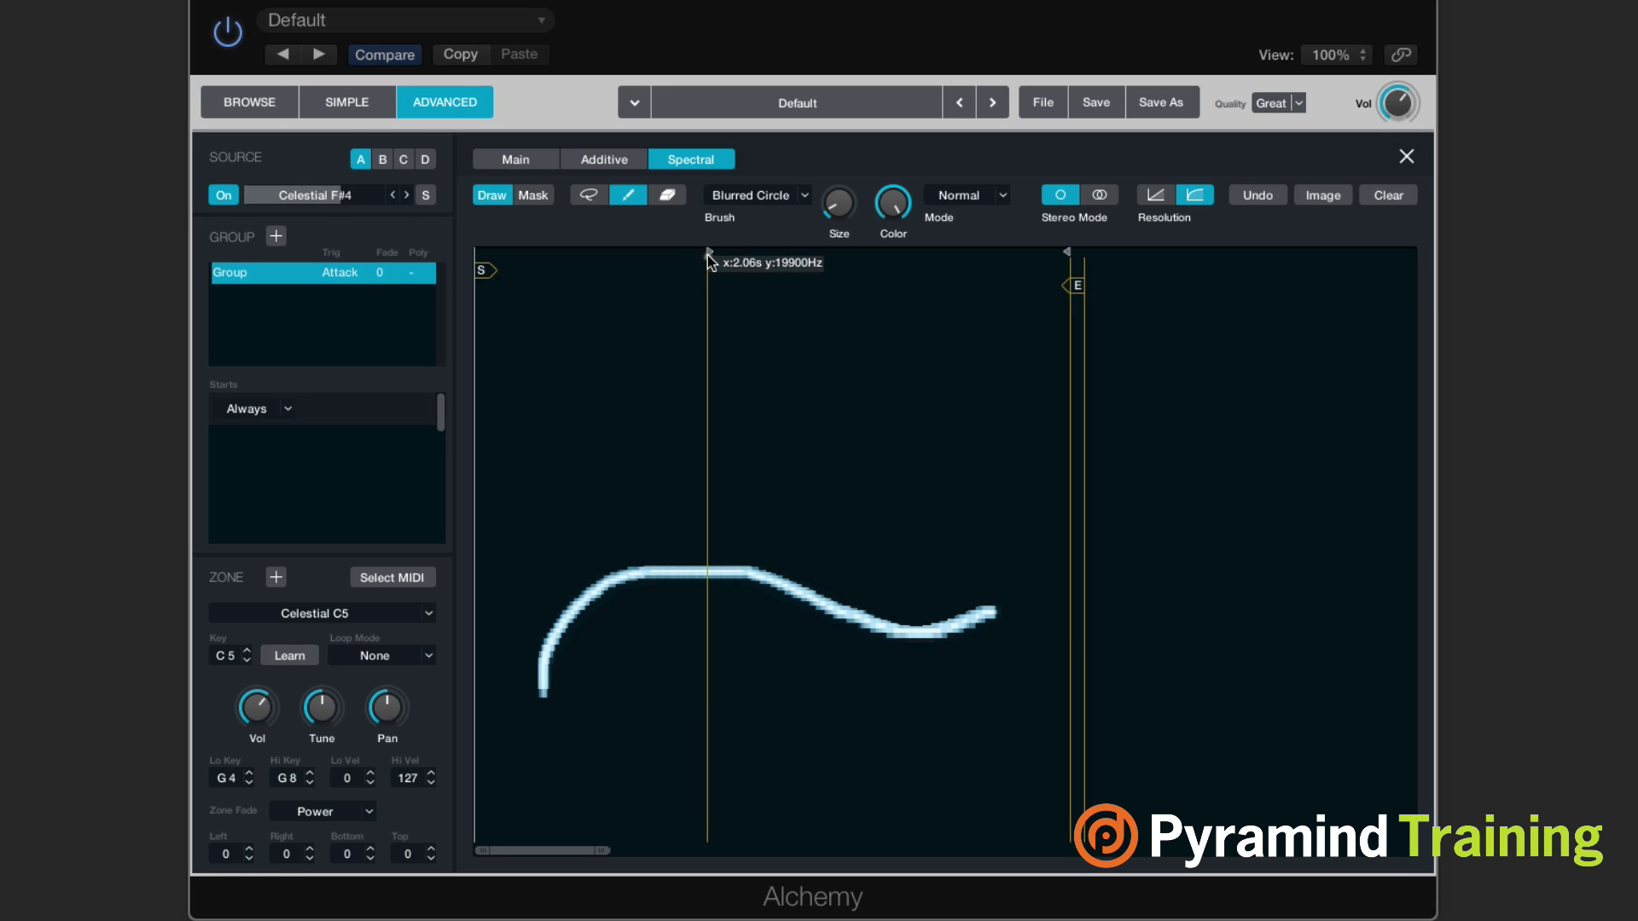
pyautogui.moveTo(716, 262)
pyautogui.mouseDown()
pyautogui.moveTo(572, 510)
pyautogui.moveTo(584, 566)
pyautogui.moveTo(734, 526)
pyautogui.moveTo(826, 380)
pyautogui.moveTo(898, 448)
pyautogui.moveTo(1007, 463)
pyautogui.mouseUp()
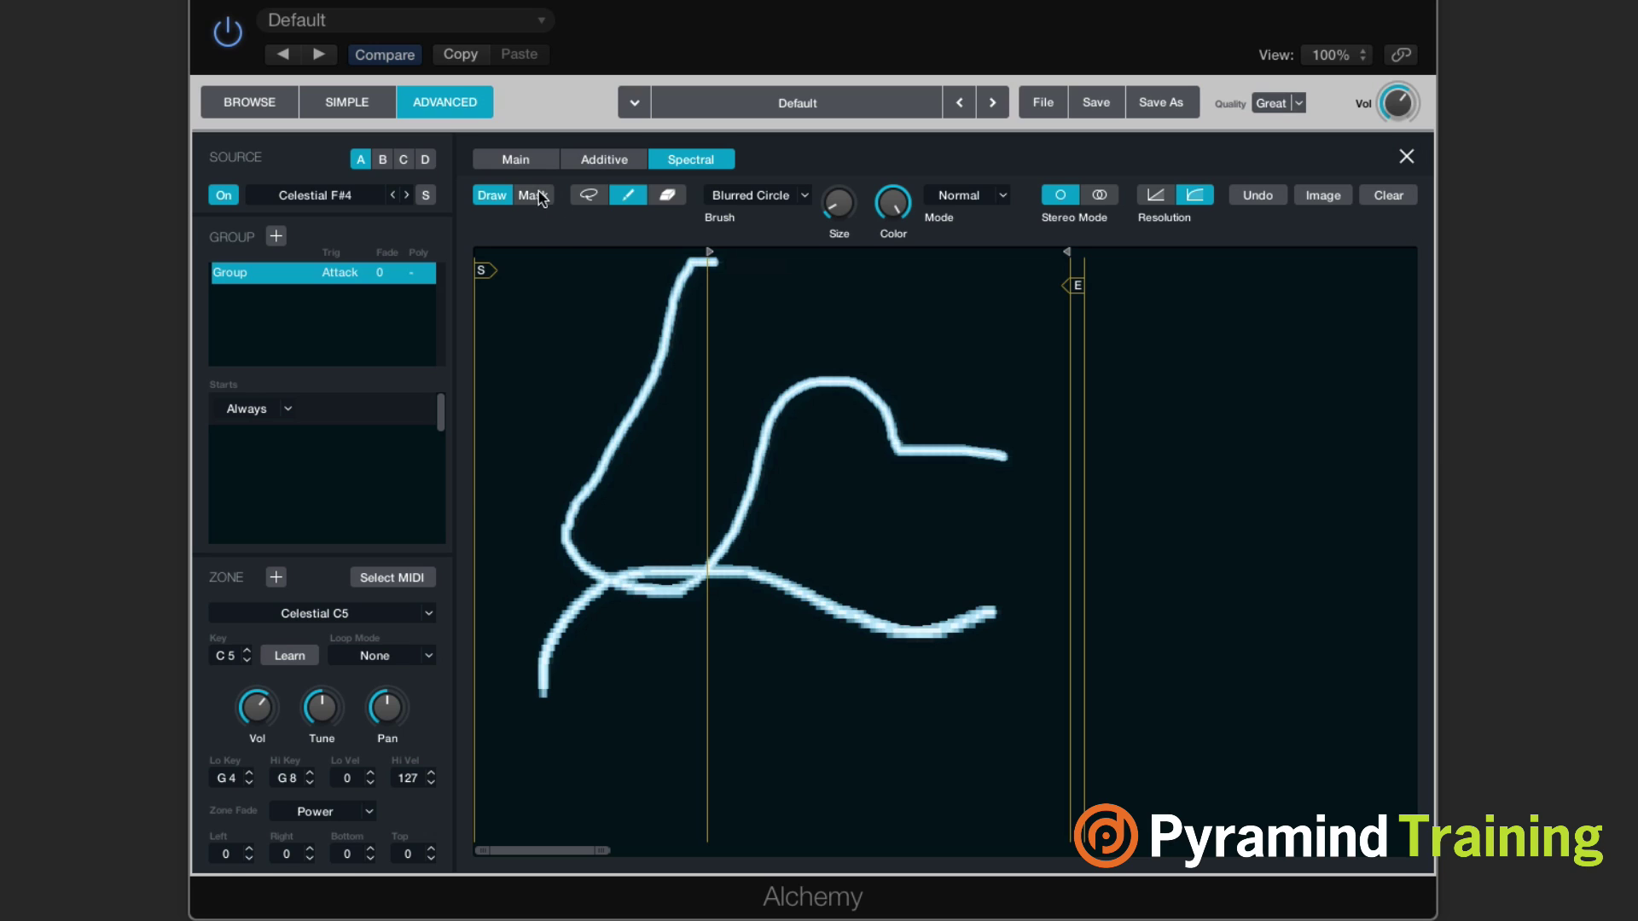
# Compare the Celestial C5 zone's waveform with its spectral drawing and close the source editor.
pyautogui.click(534, 160)
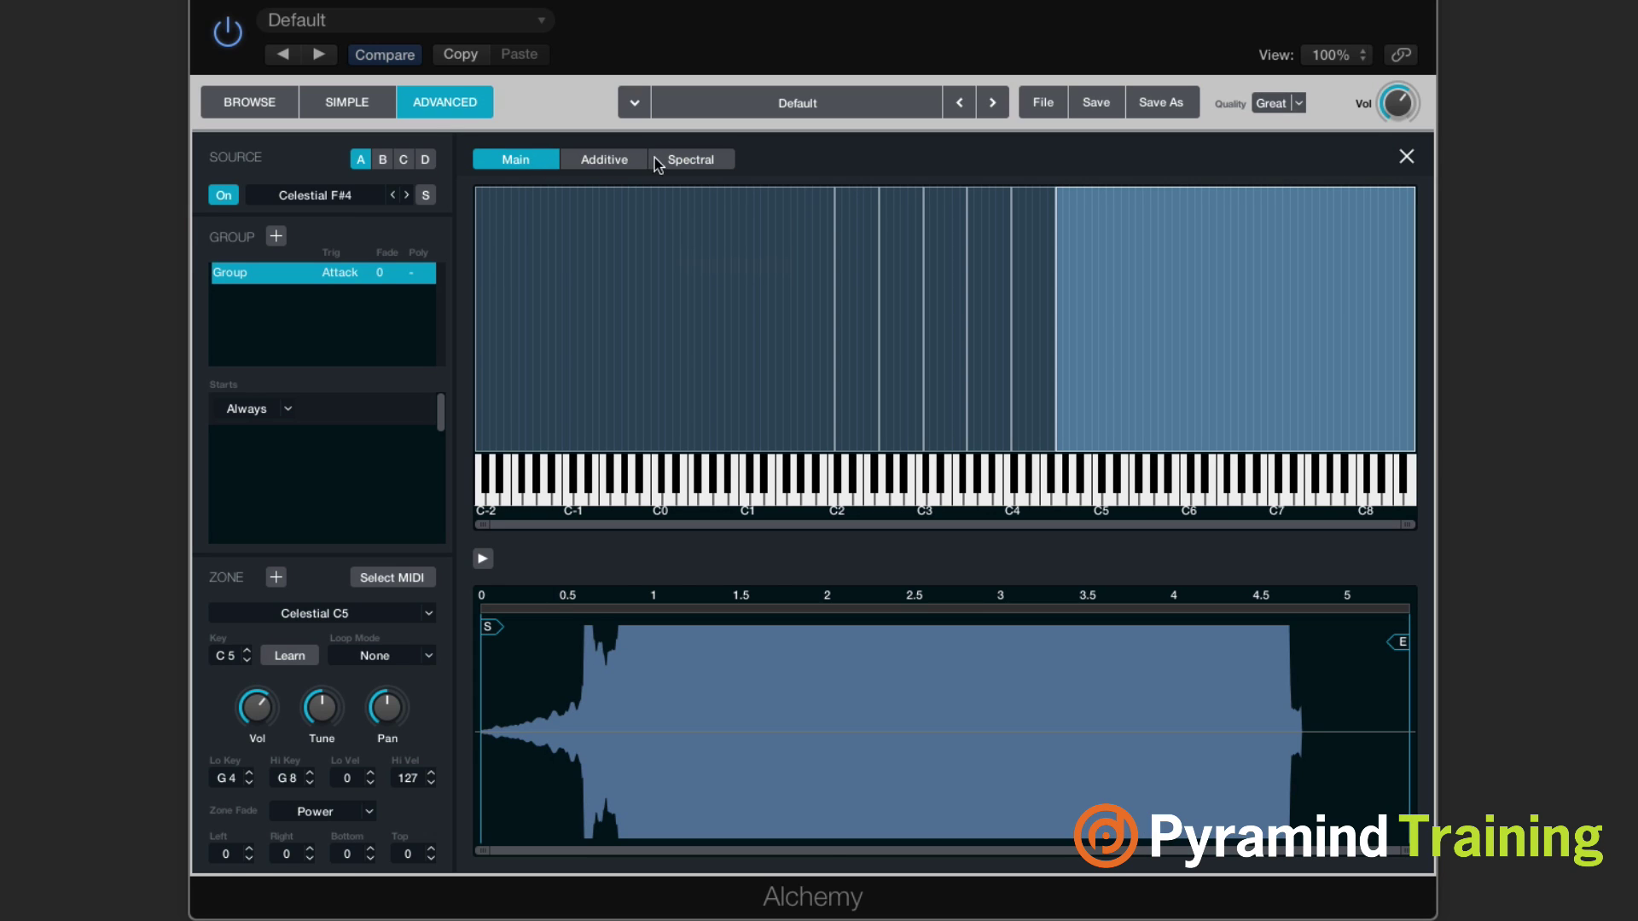
pyautogui.click(702, 161)
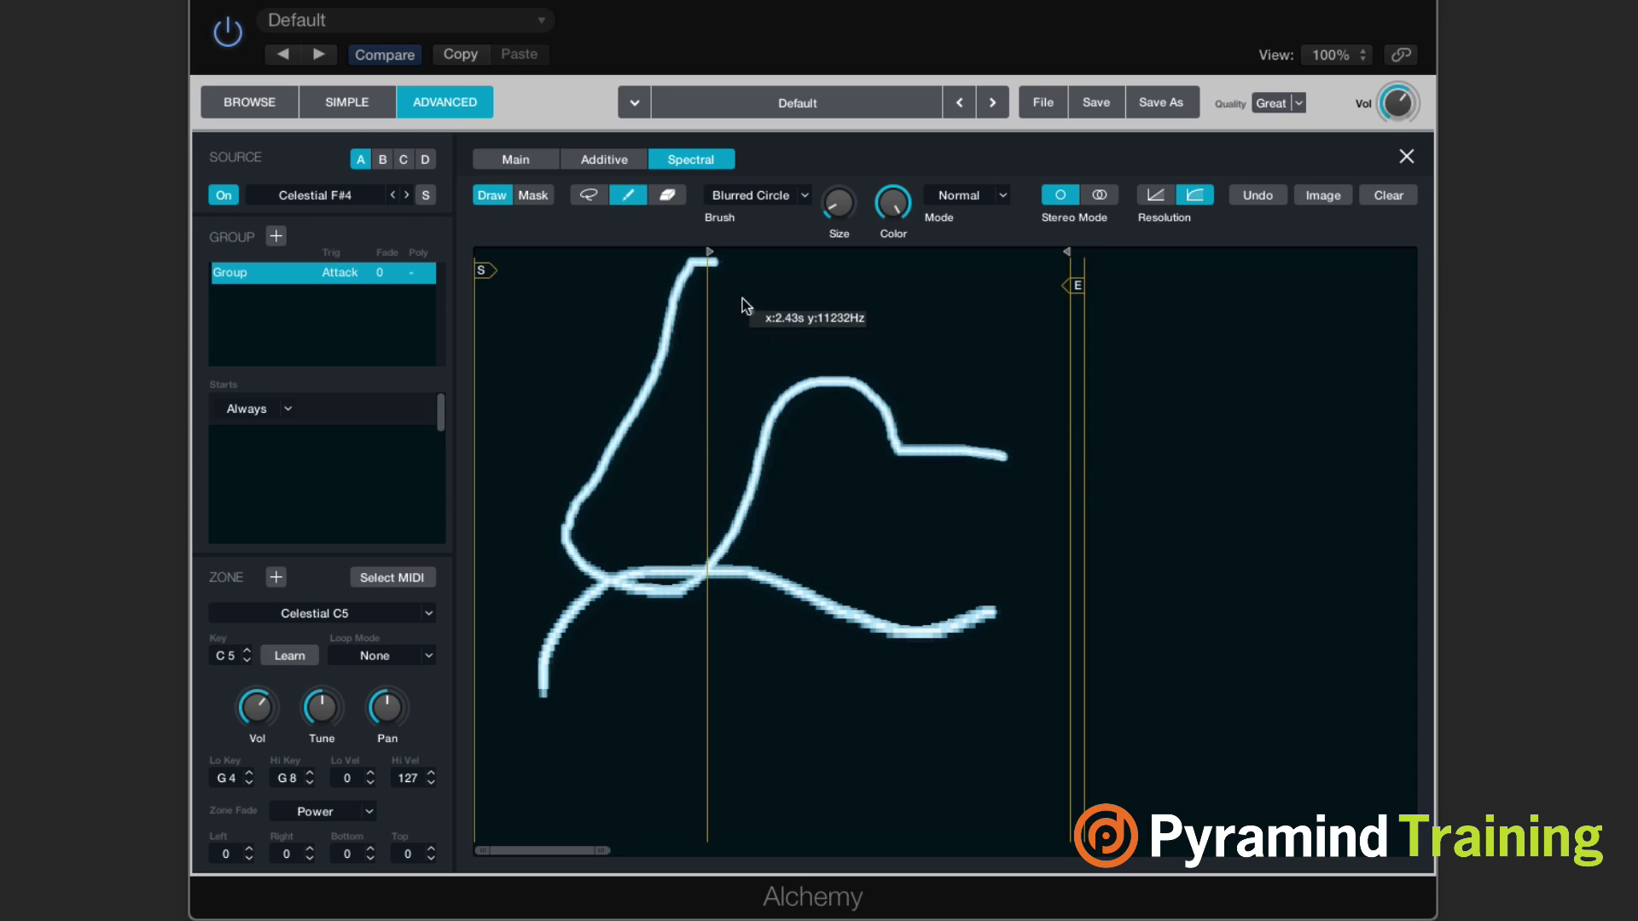
pyautogui.click(529, 161)
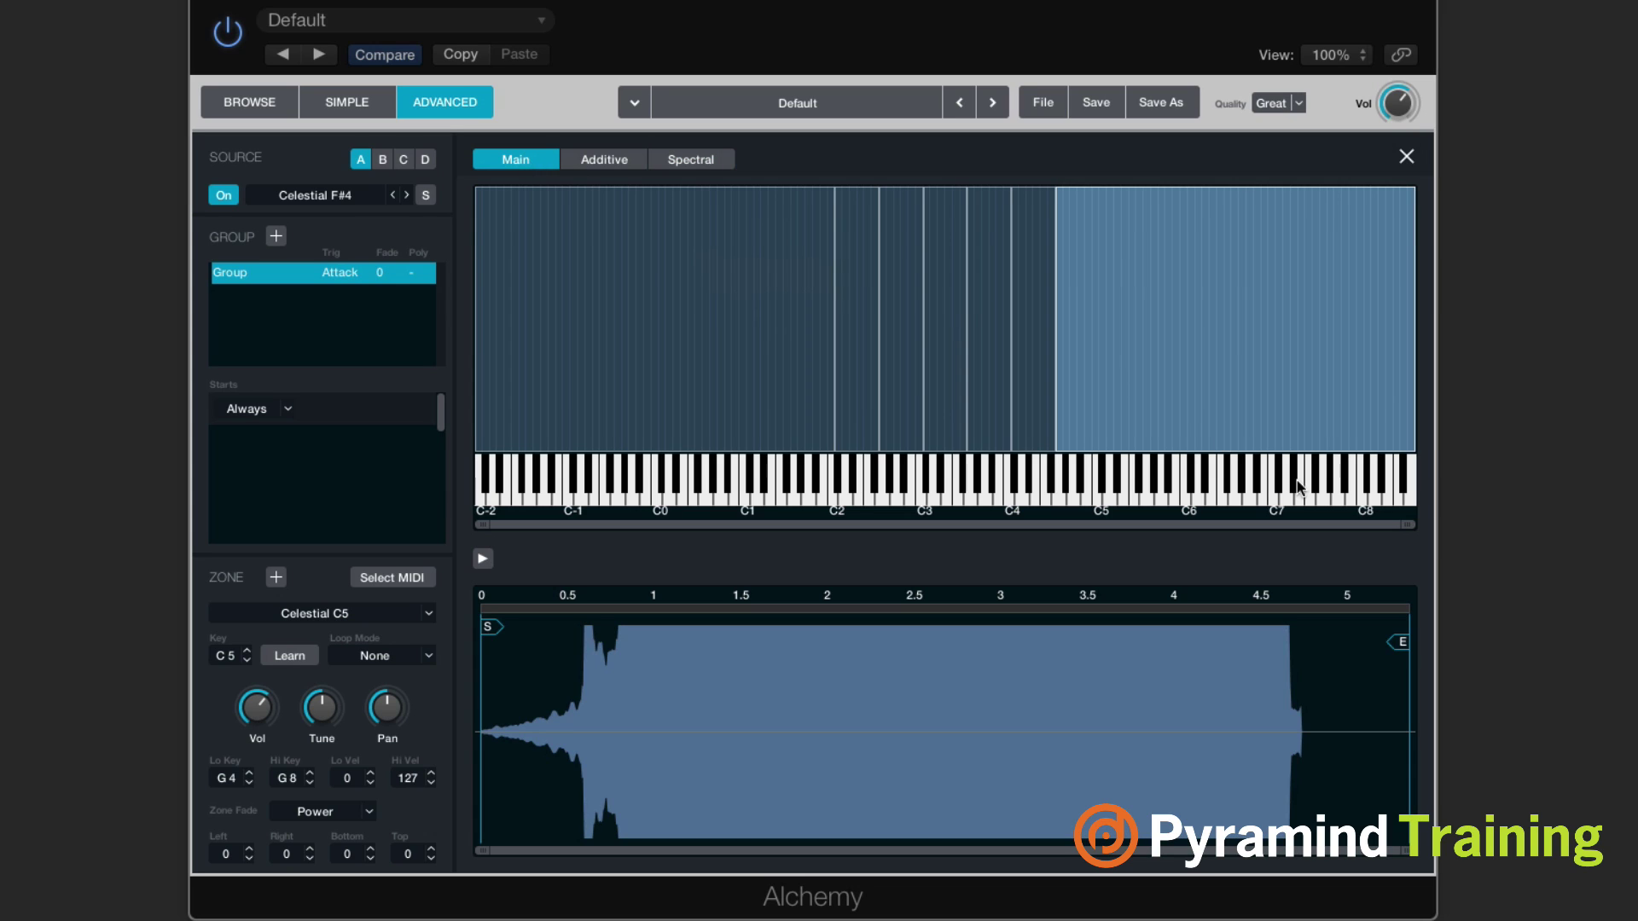
pyautogui.click(1405, 156)
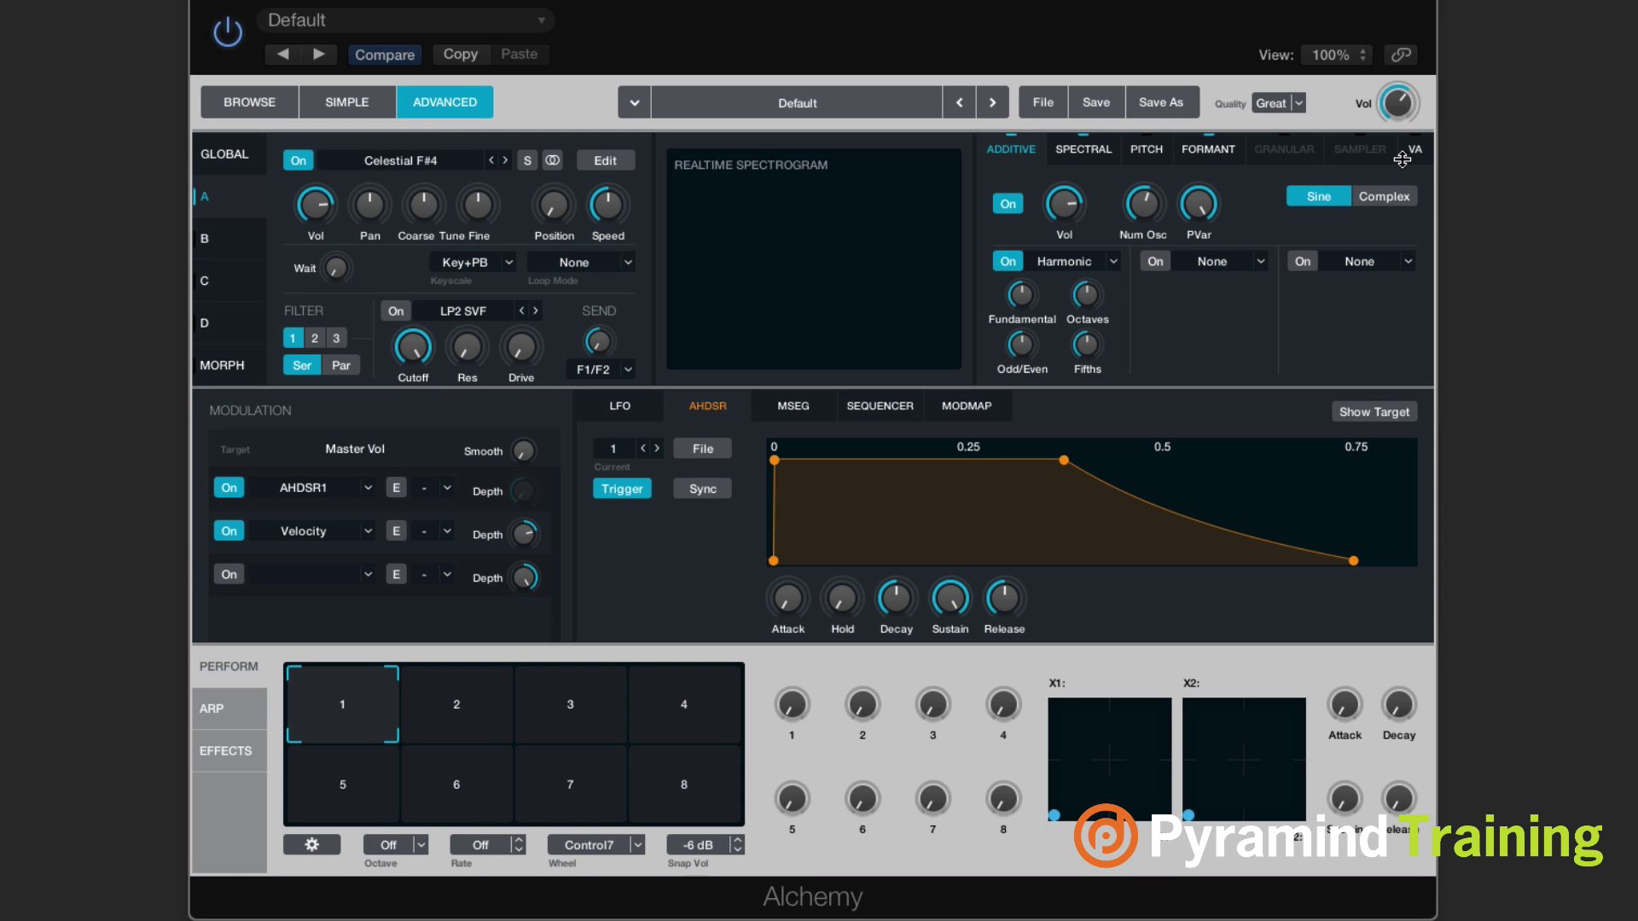
# Import Prototyping.wav from the Vocals > Speech folder of Alchemy Samples into source A using Spectral analysis.
pyautogui.click(375, 162)
pyautogui.click(380, 191)
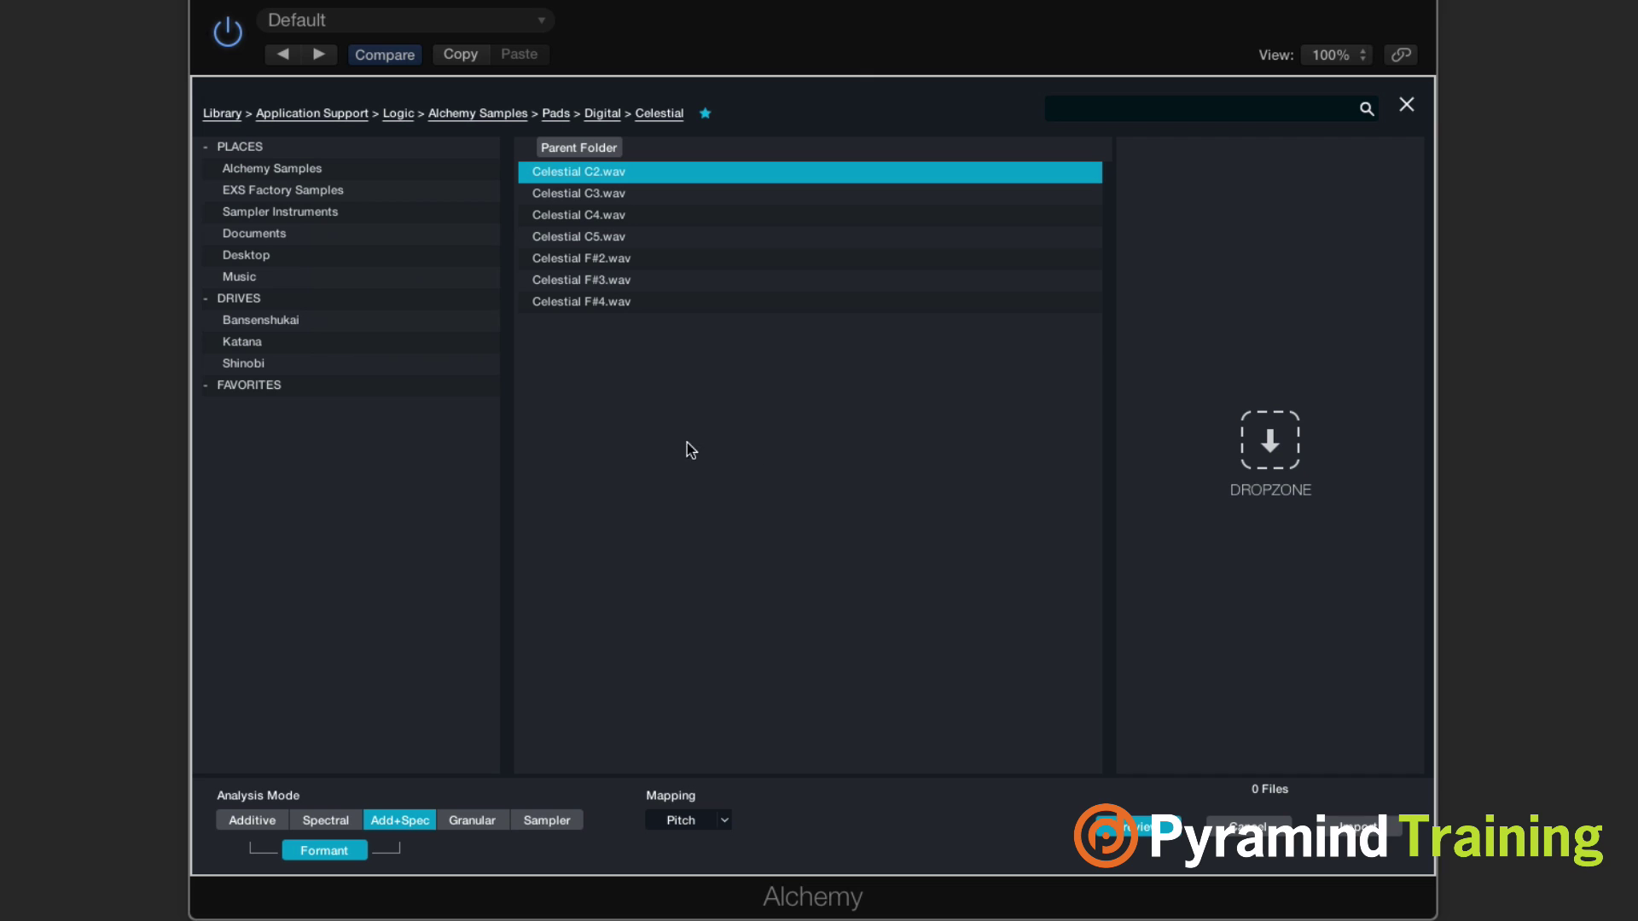
pyautogui.click(290, 167)
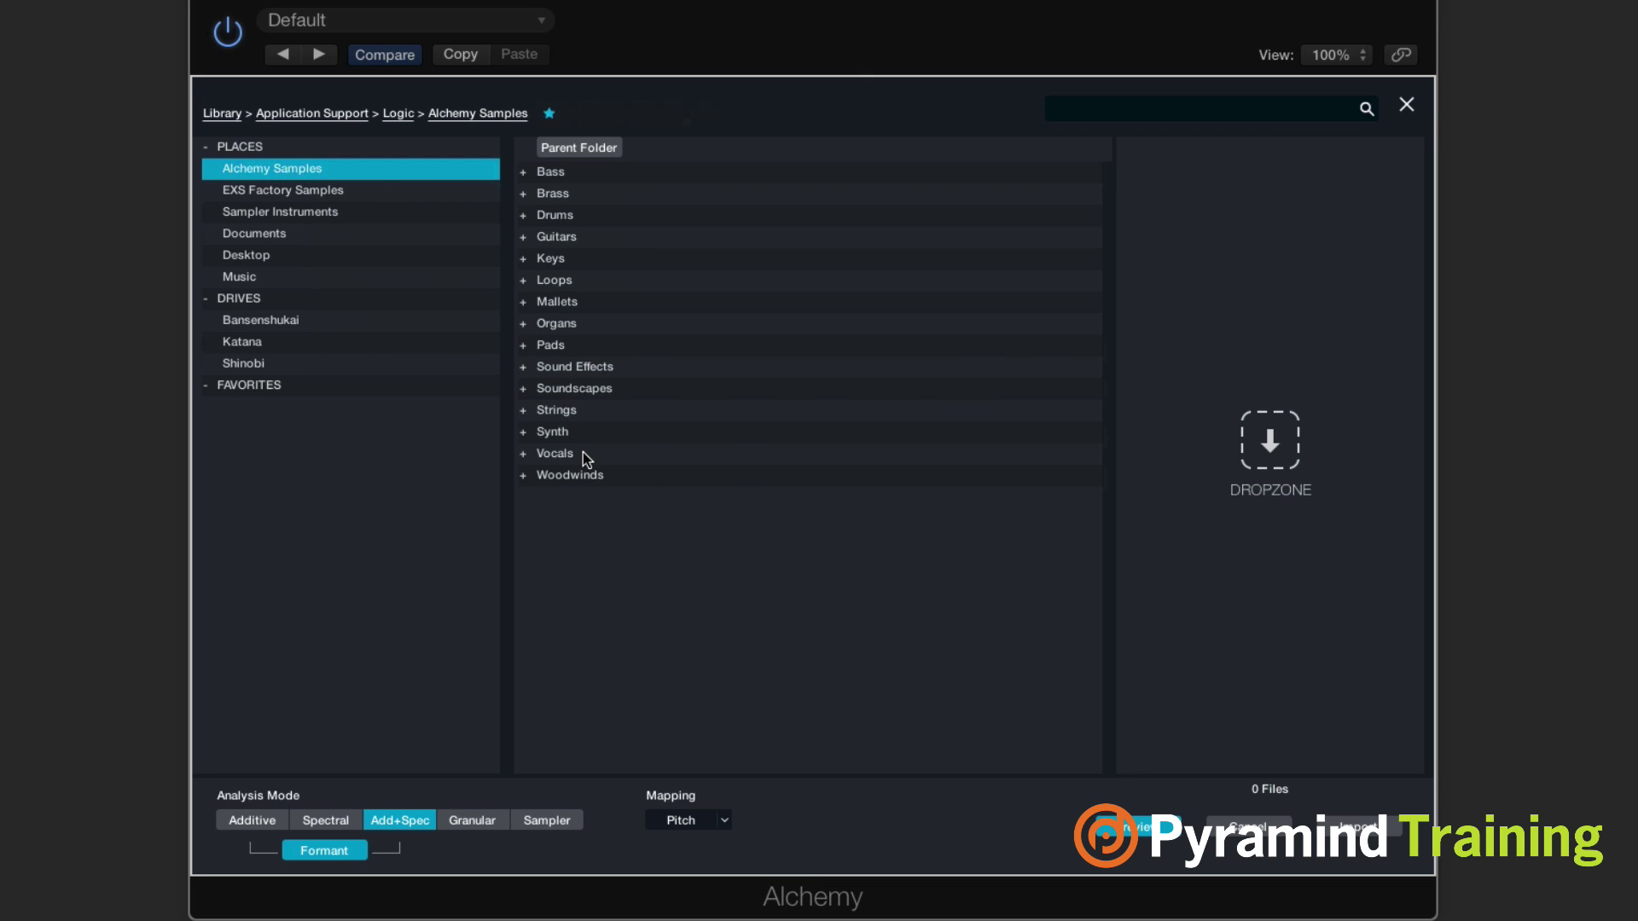
pyautogui.doubleClick(582, 452)
pyautogui.doubleClick(586, 217)
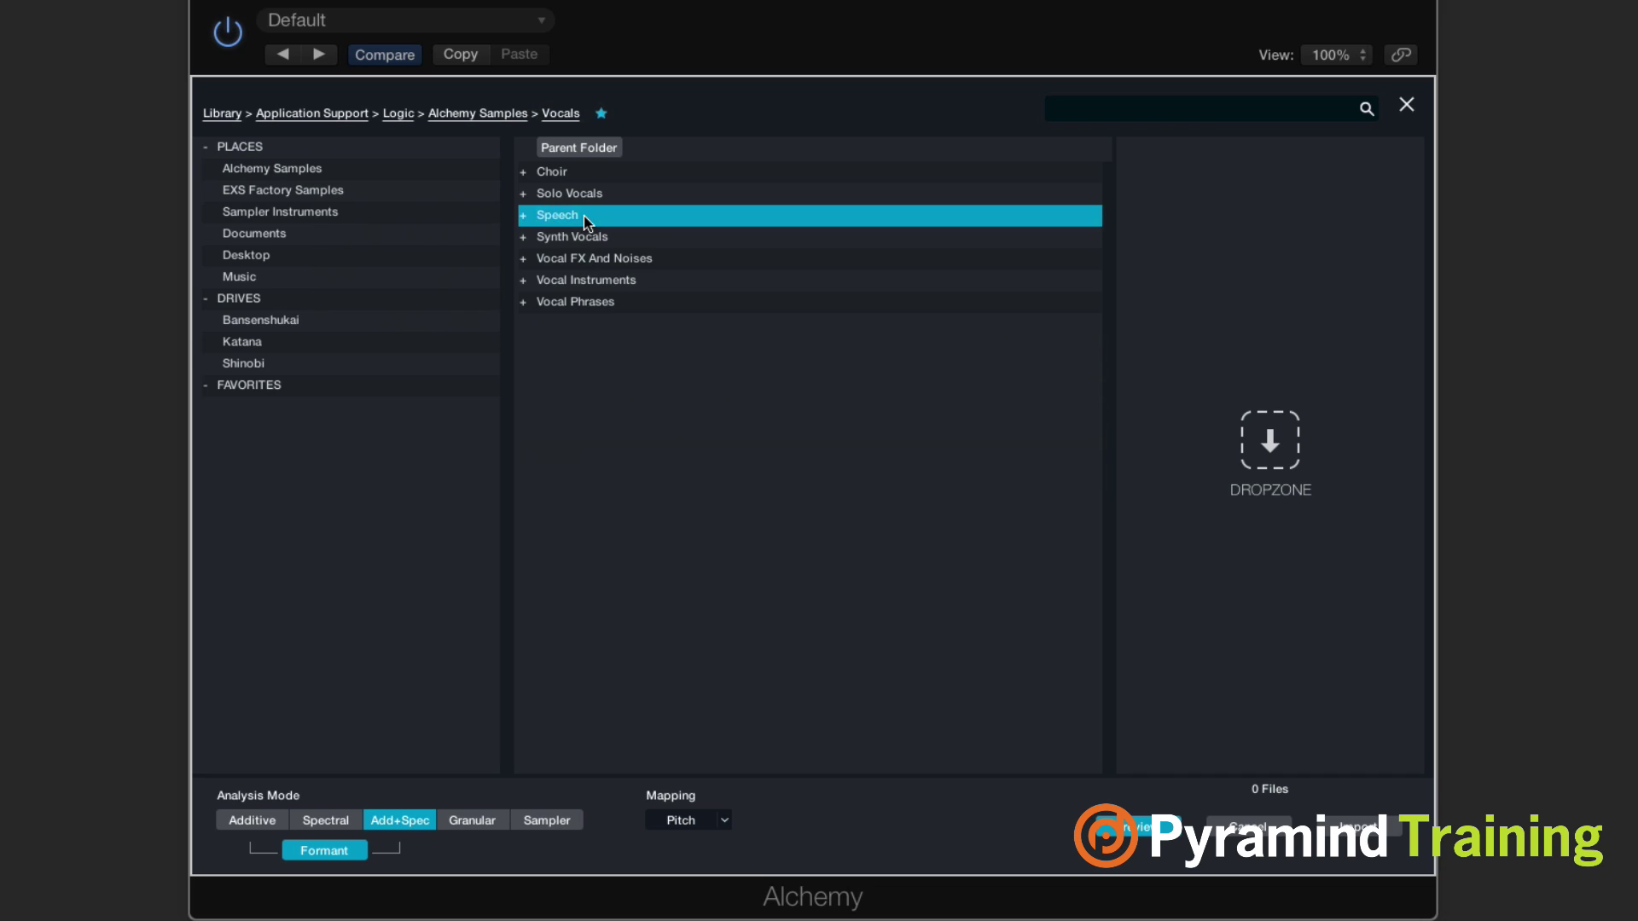
pyautogui.click(600, 218)
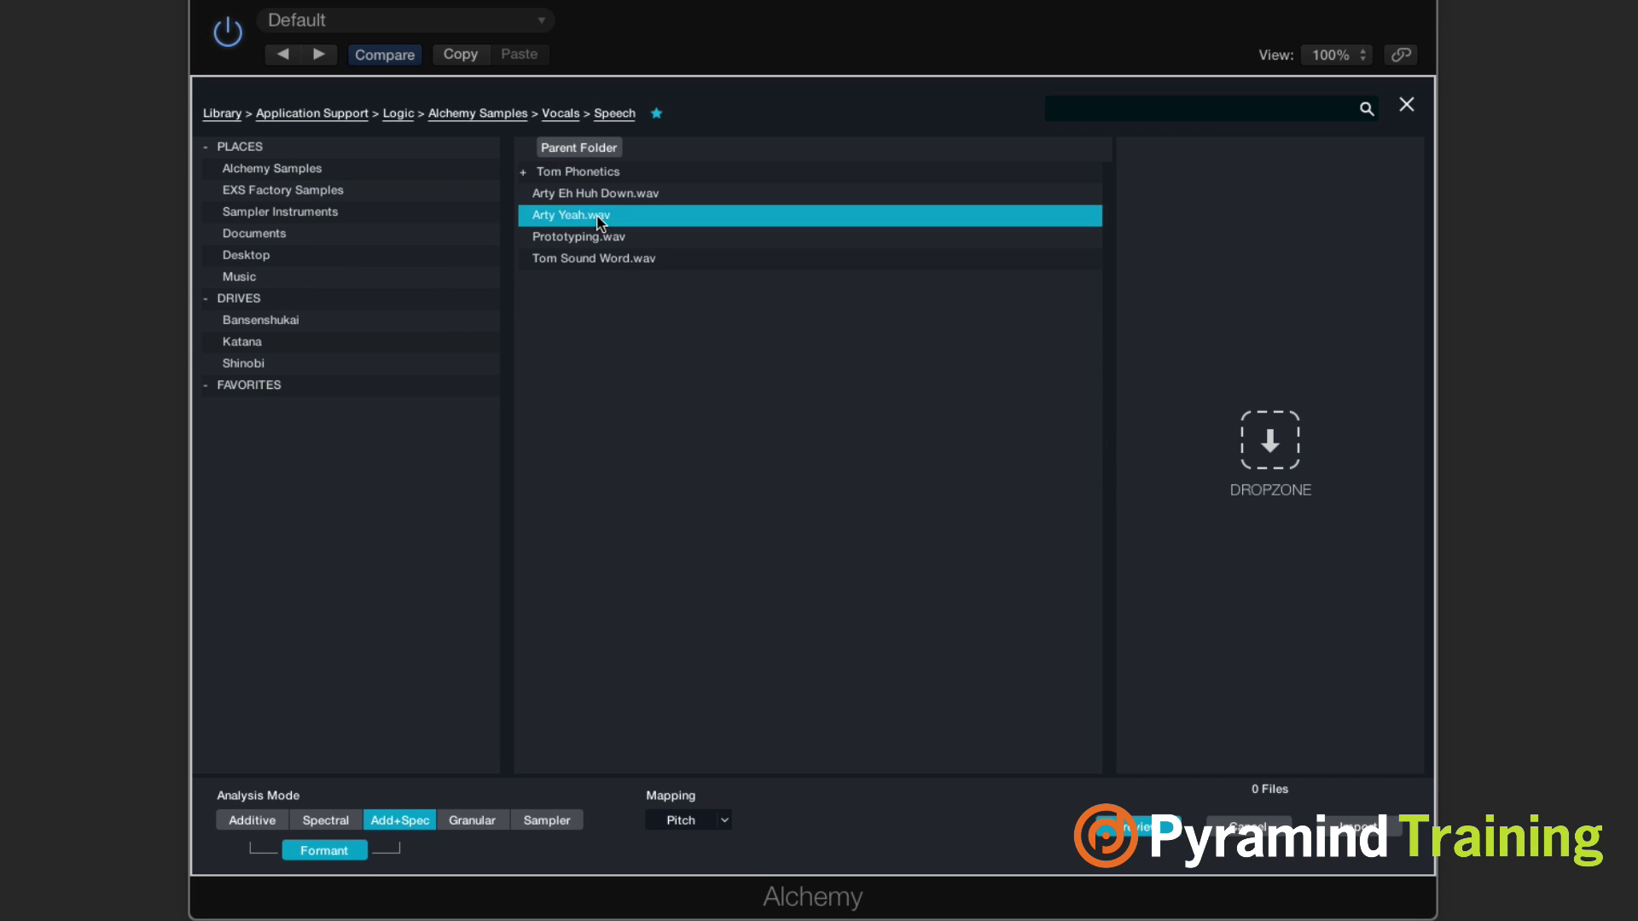
pyautogui.click(600, 239)
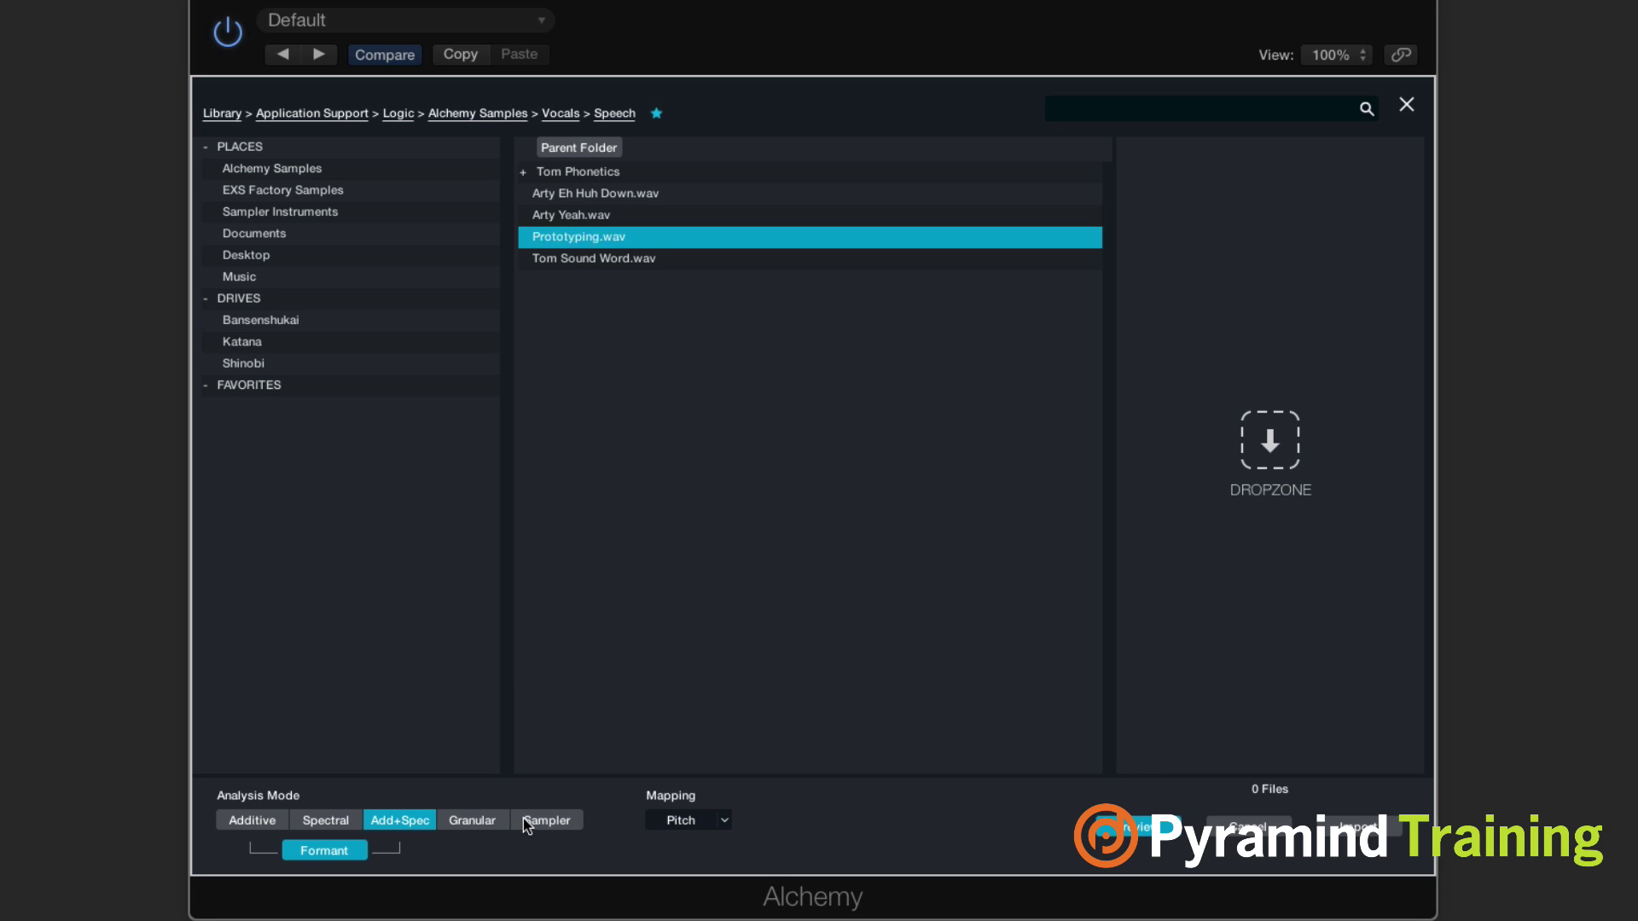
pyautogui.click(338, 822)
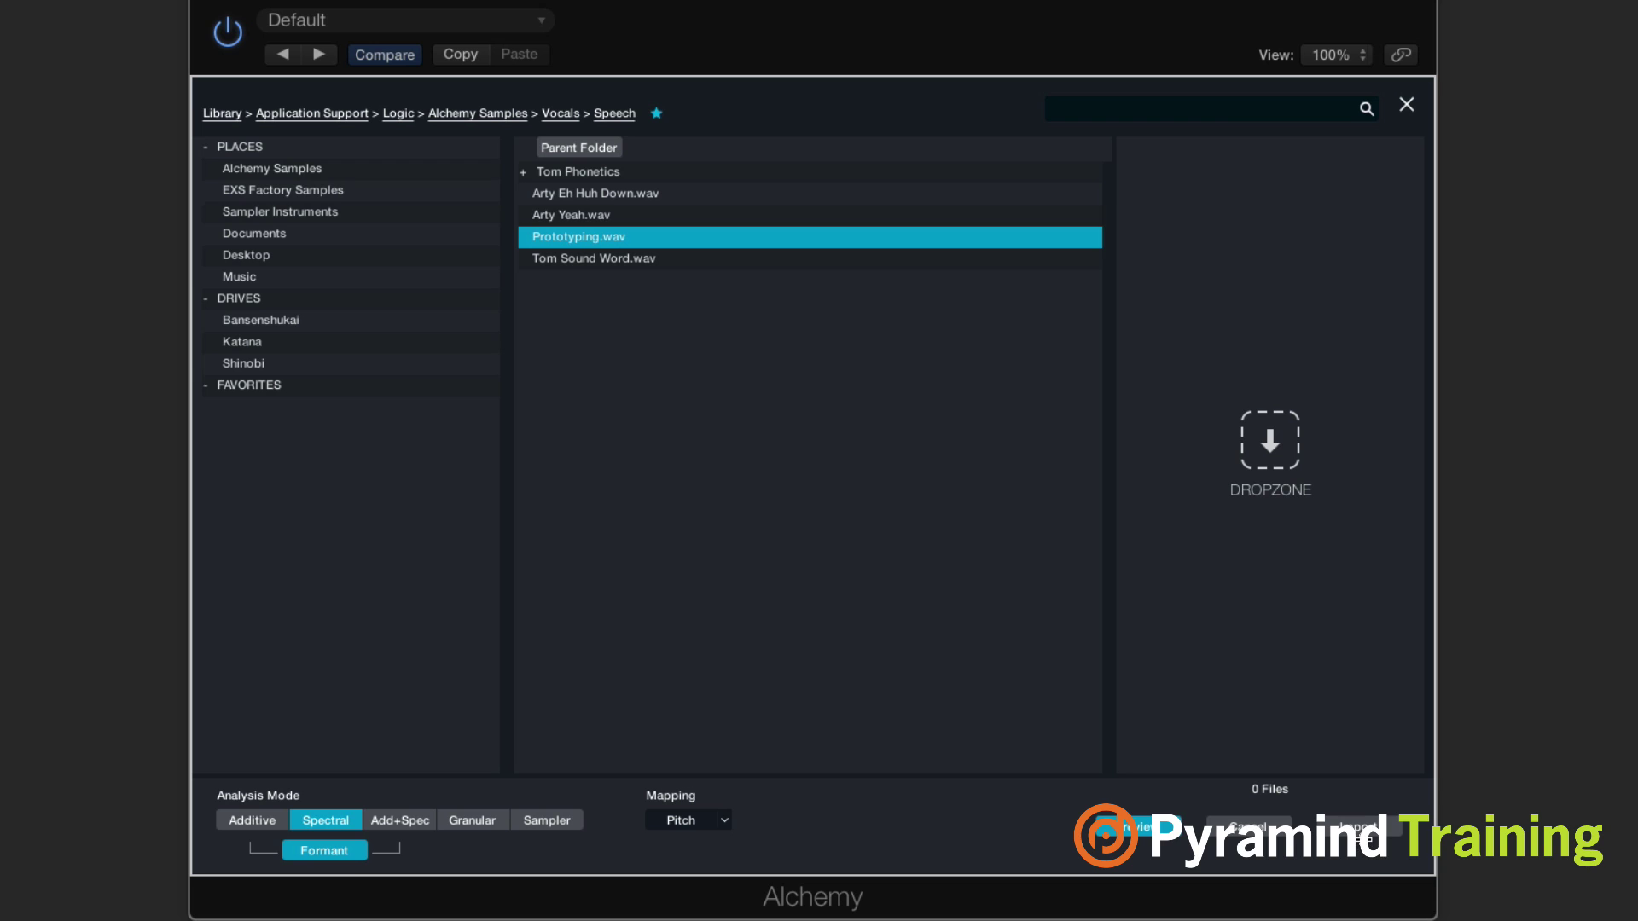
pyautogui.click(1361, 825)
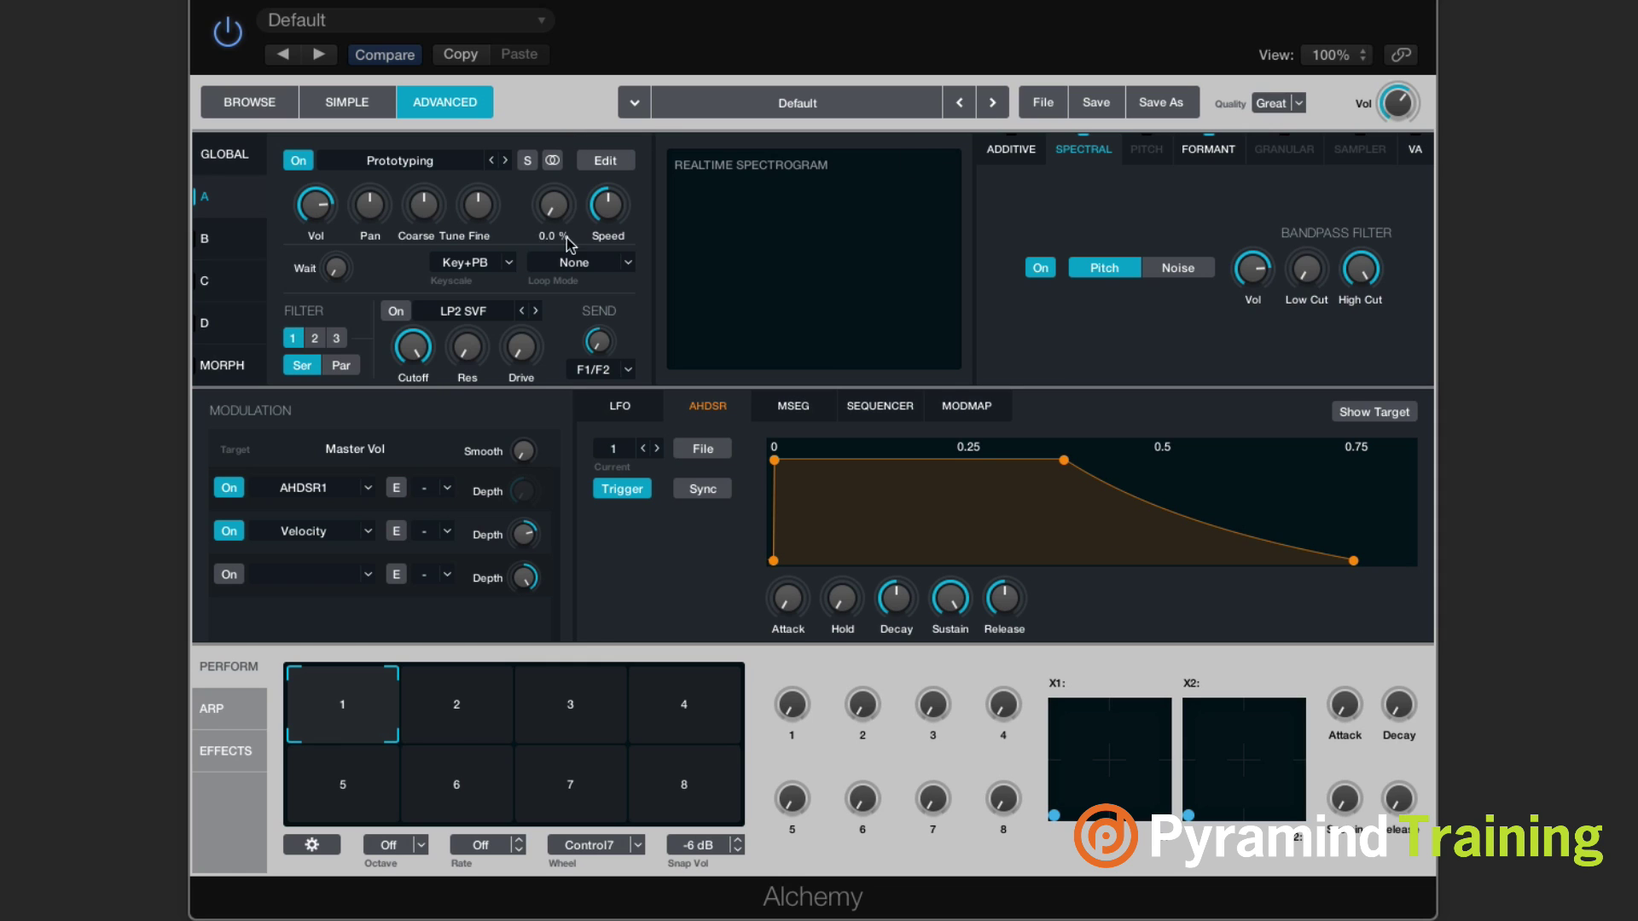
# Open source A's editor and examine the Prototyping sample's spectral image.
pyautogui.click(601, 161)
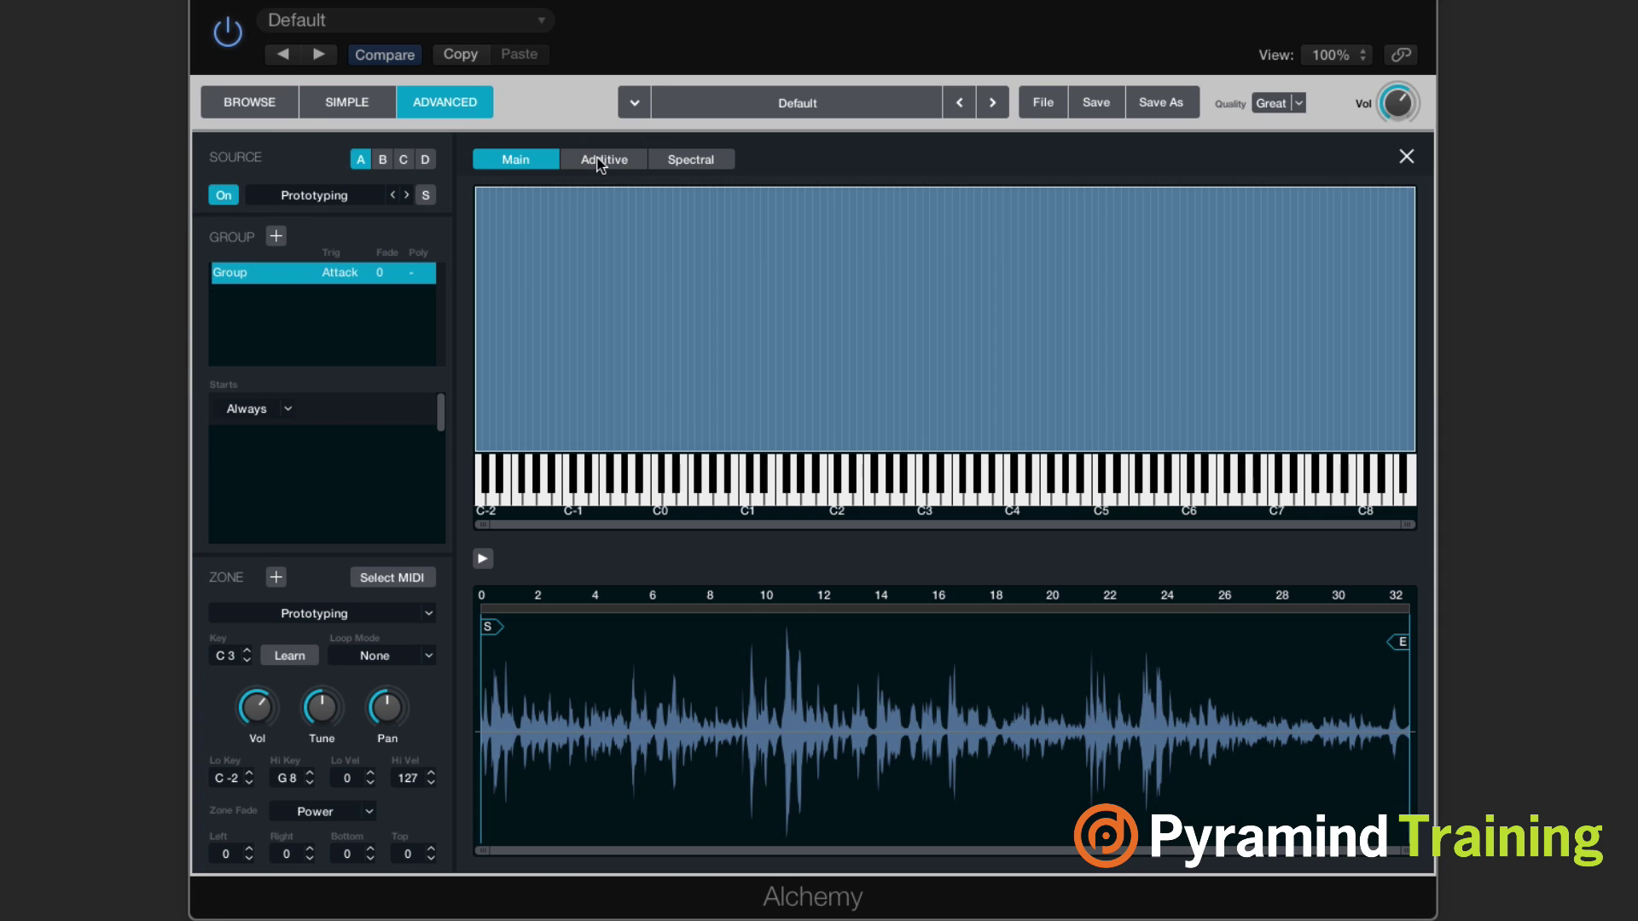
pyautogui.click(729, 160)
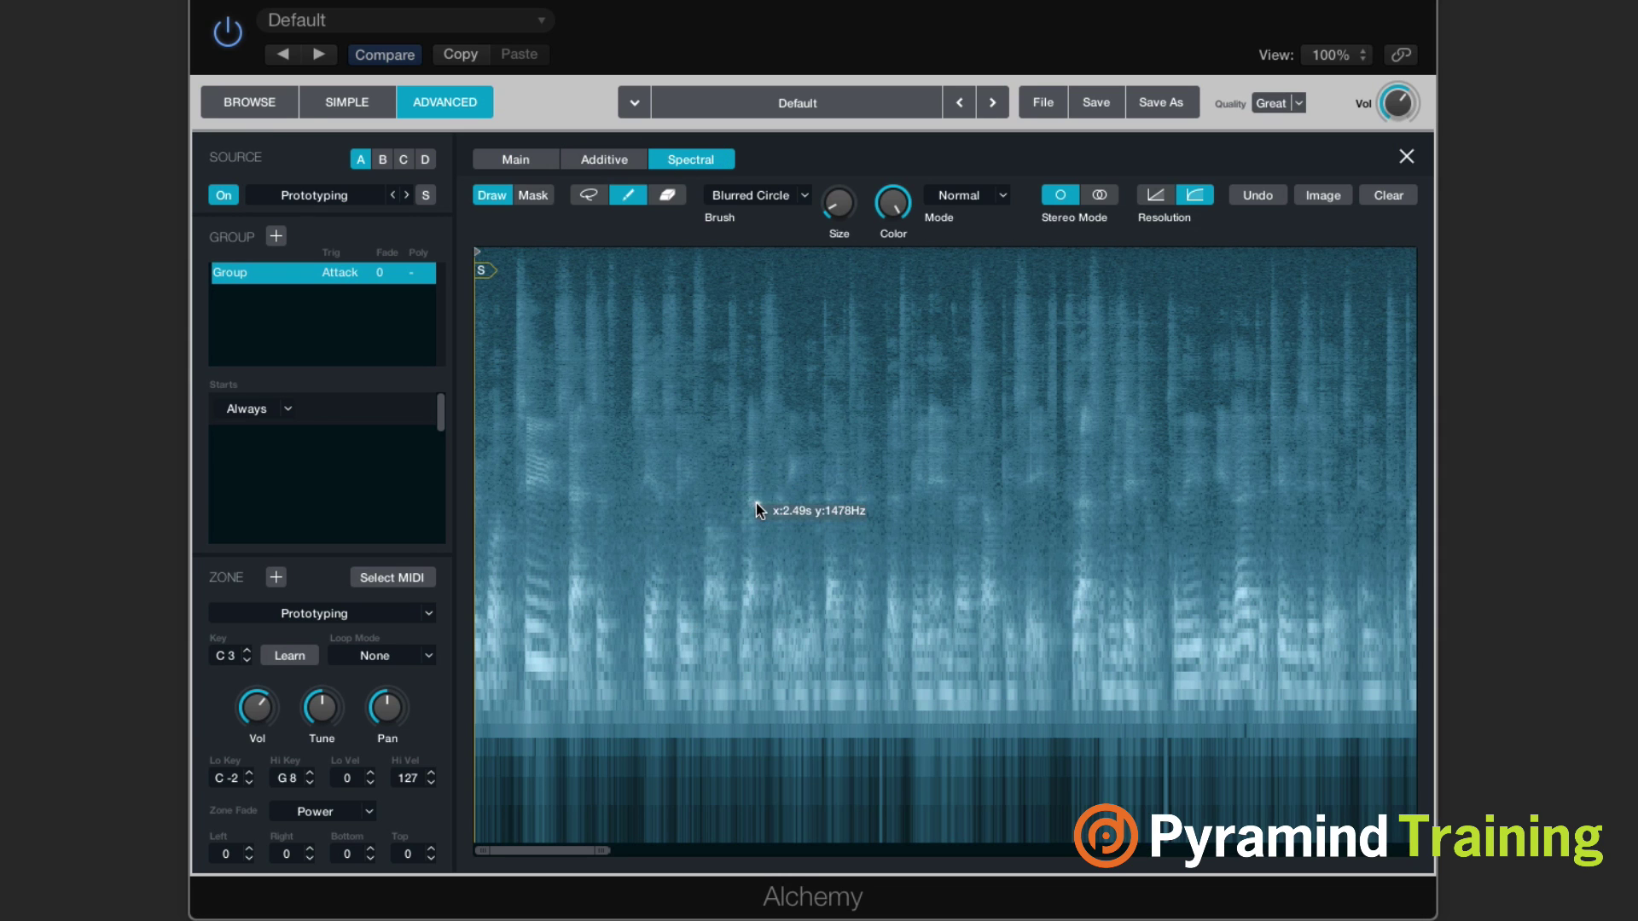
pyautogui.click(555, 532)
pyautogui.moveTo(768, 580)
pyautogui.mouseDown()
pyautogui.moveTo(911, 512)
pyautogui.moveTo(1053, 512)
pyautogui.mouseUp()
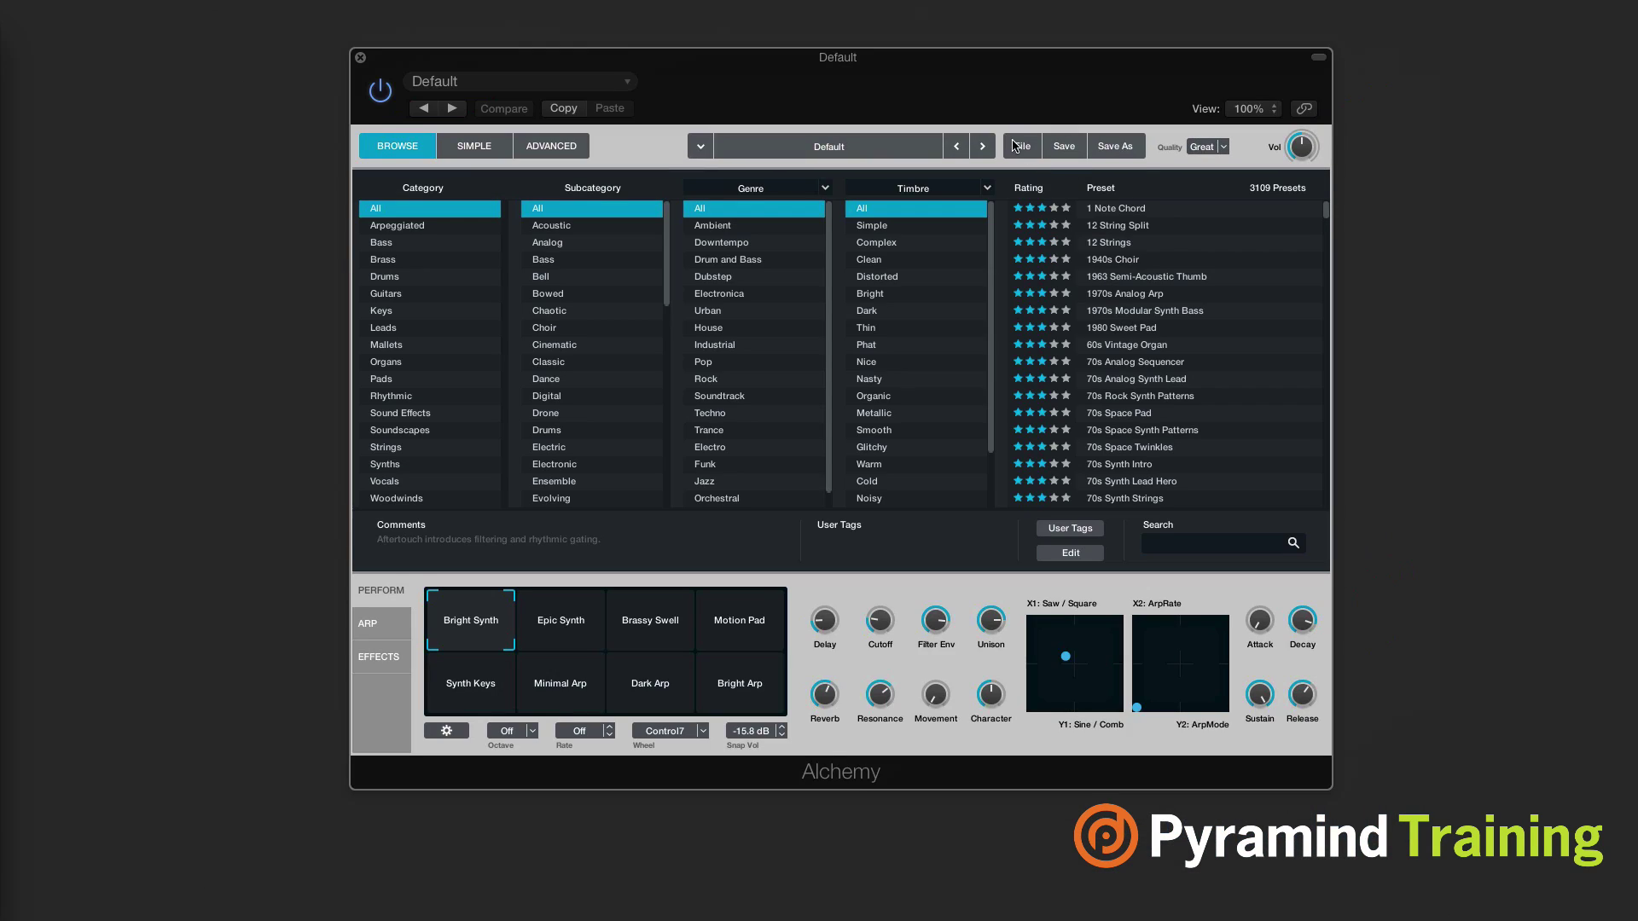
# Show the advanced view and import Prototyping.wav from Vocals > Speech into source A in place of the Saw, using Spectral analysis.
pyautogui.click(1015, 146)
pyautogui.click(1015, 146)
pyautogui.click(568, 145)
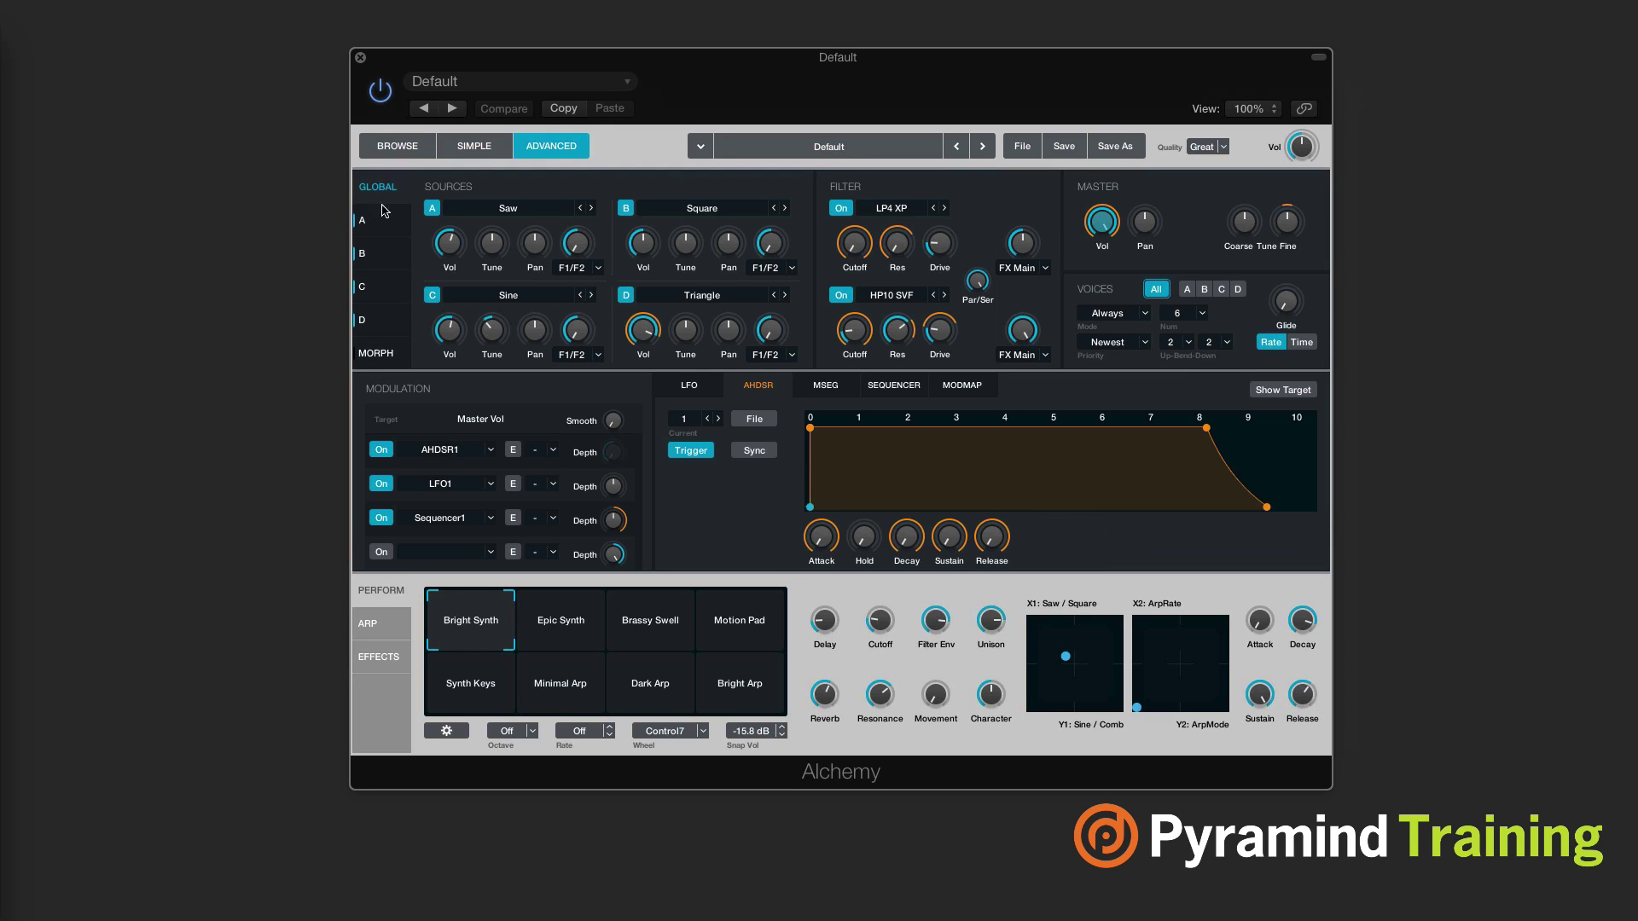
pyautogui.click(498, 209)
pyautogui.click(499, 230)
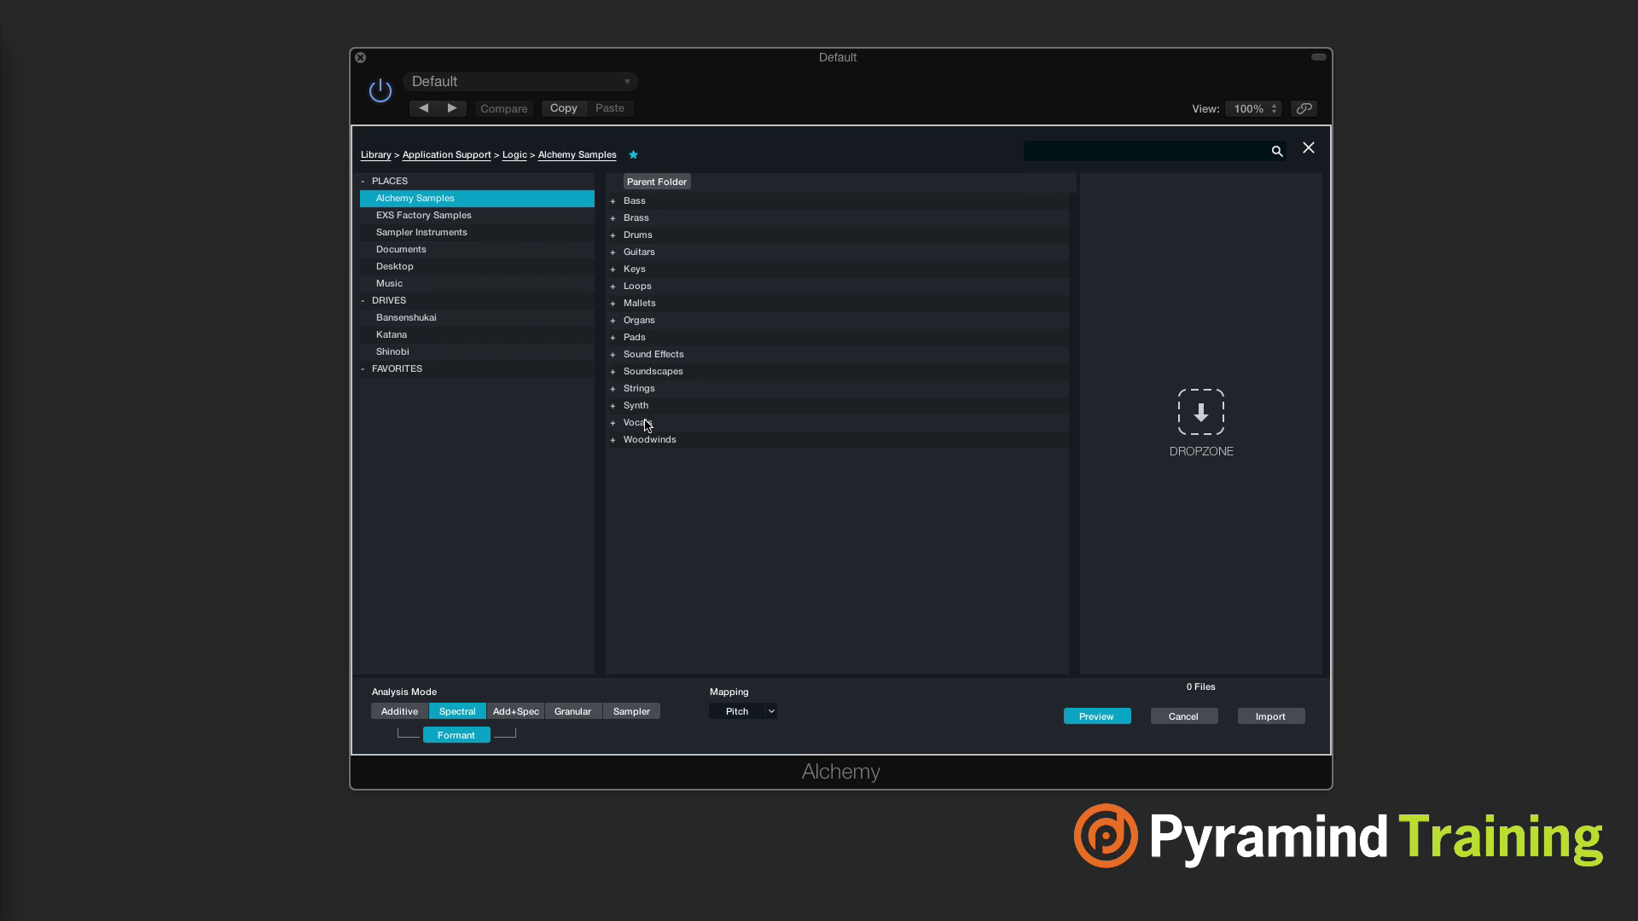
pyautogui.doubleClick(645, 424)
pyautogui.doubleClick(648, 235)
pyautogui.doubleClick(689, 258)
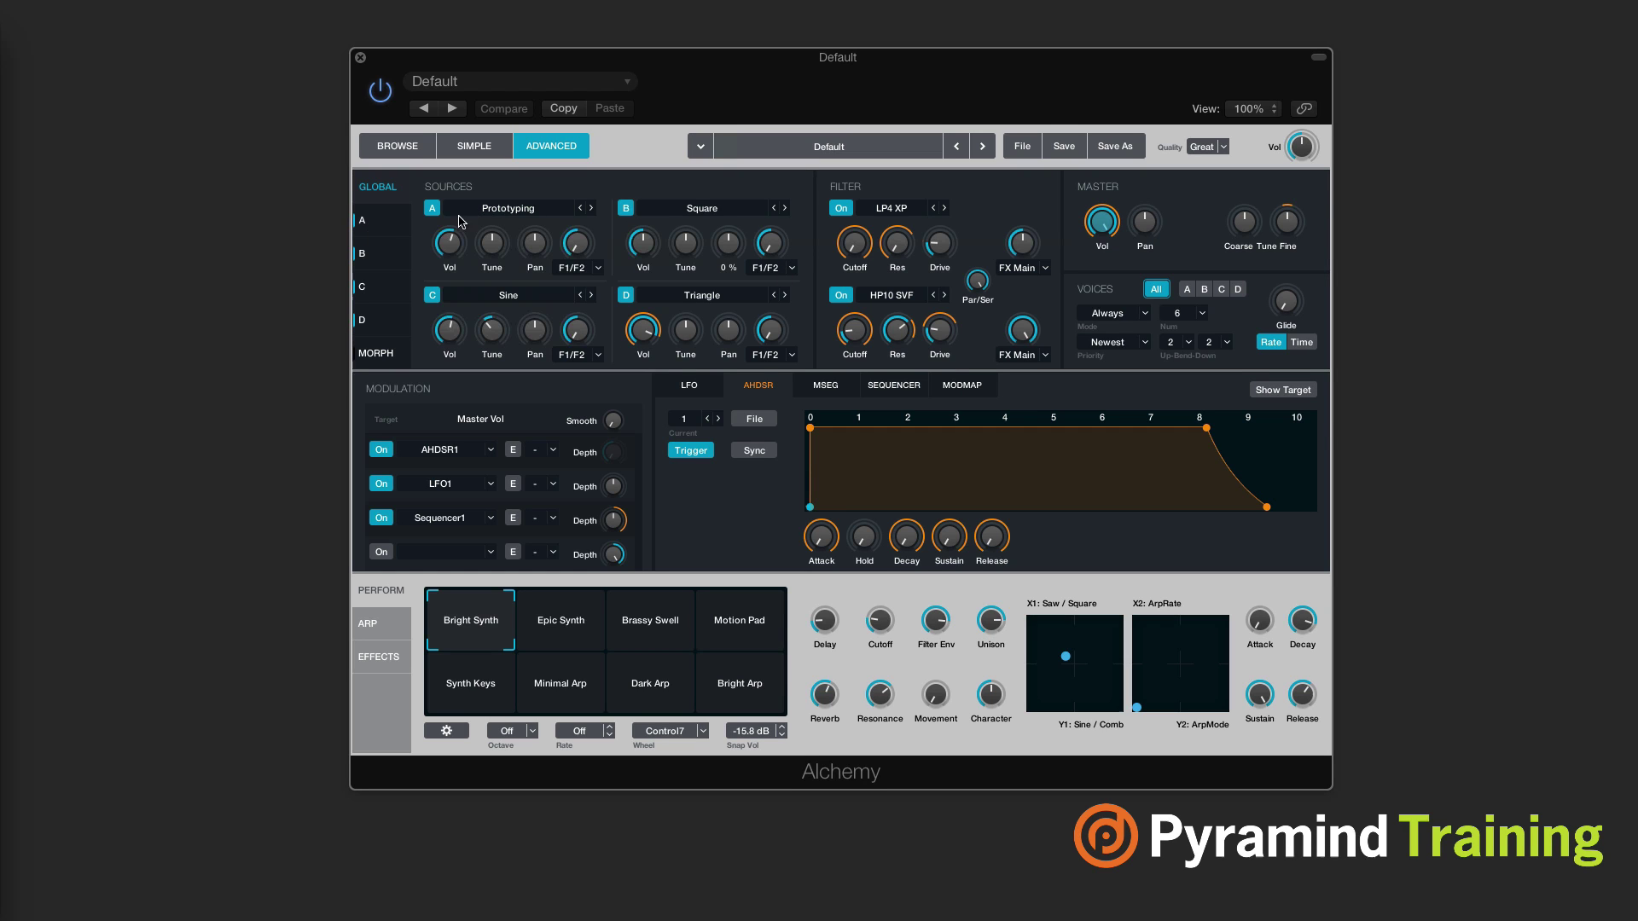
# Open source A's editor and compare the Prototyping zone's spectral image, additive data and waveform.
pyautogui.click(386, 230)
pyautogui.click(693, 195)
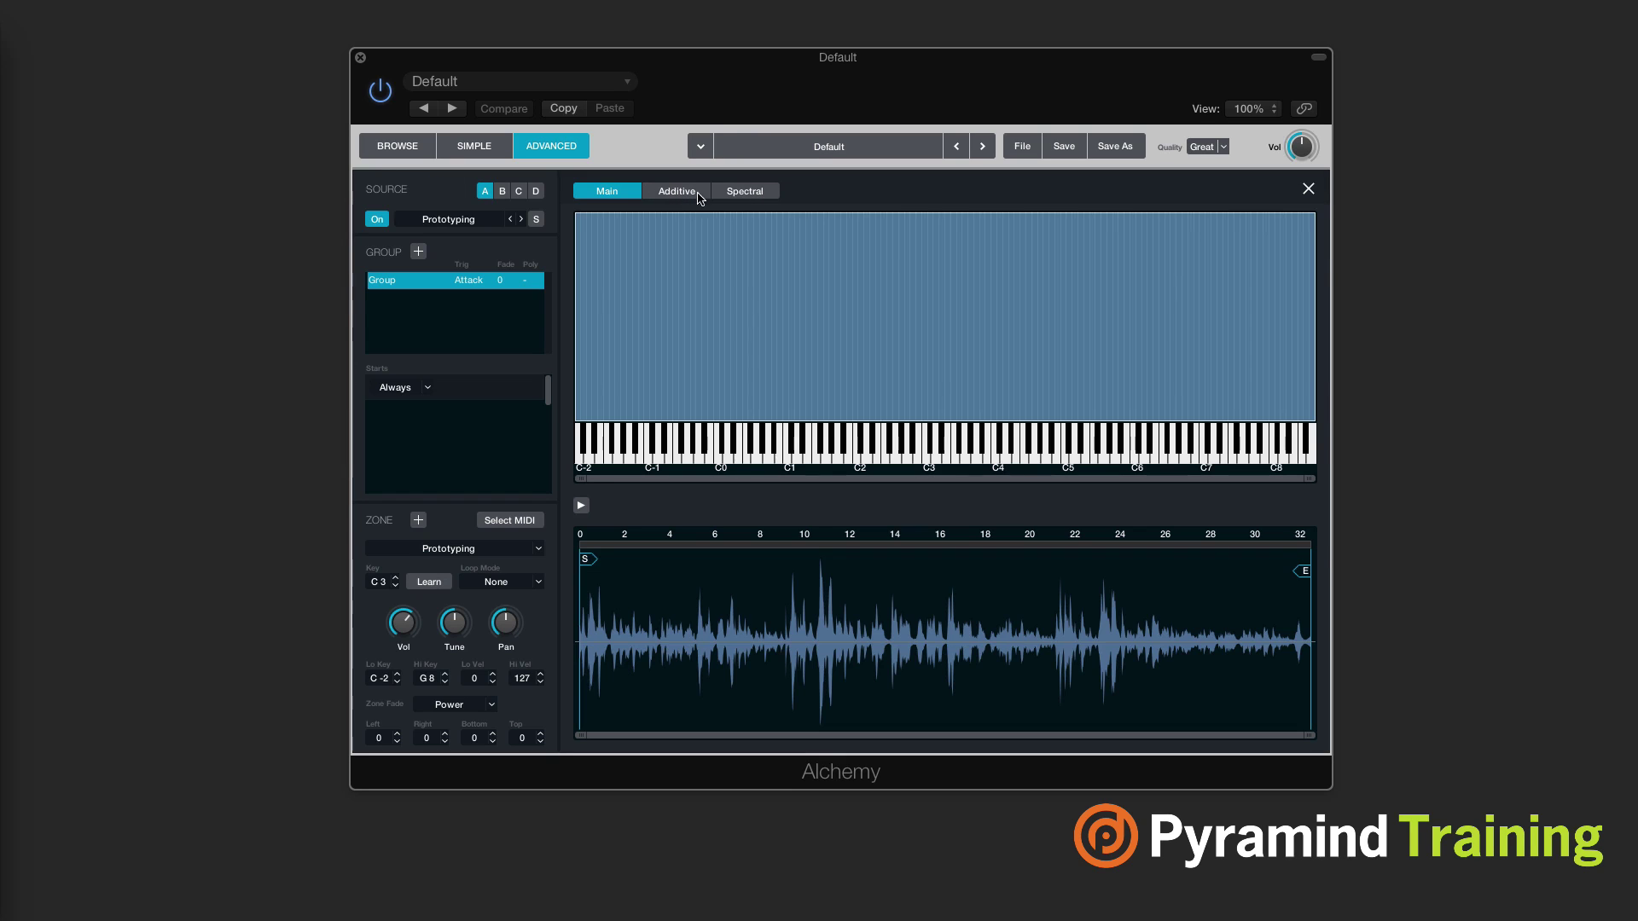
pyautogui.click(749, 191)
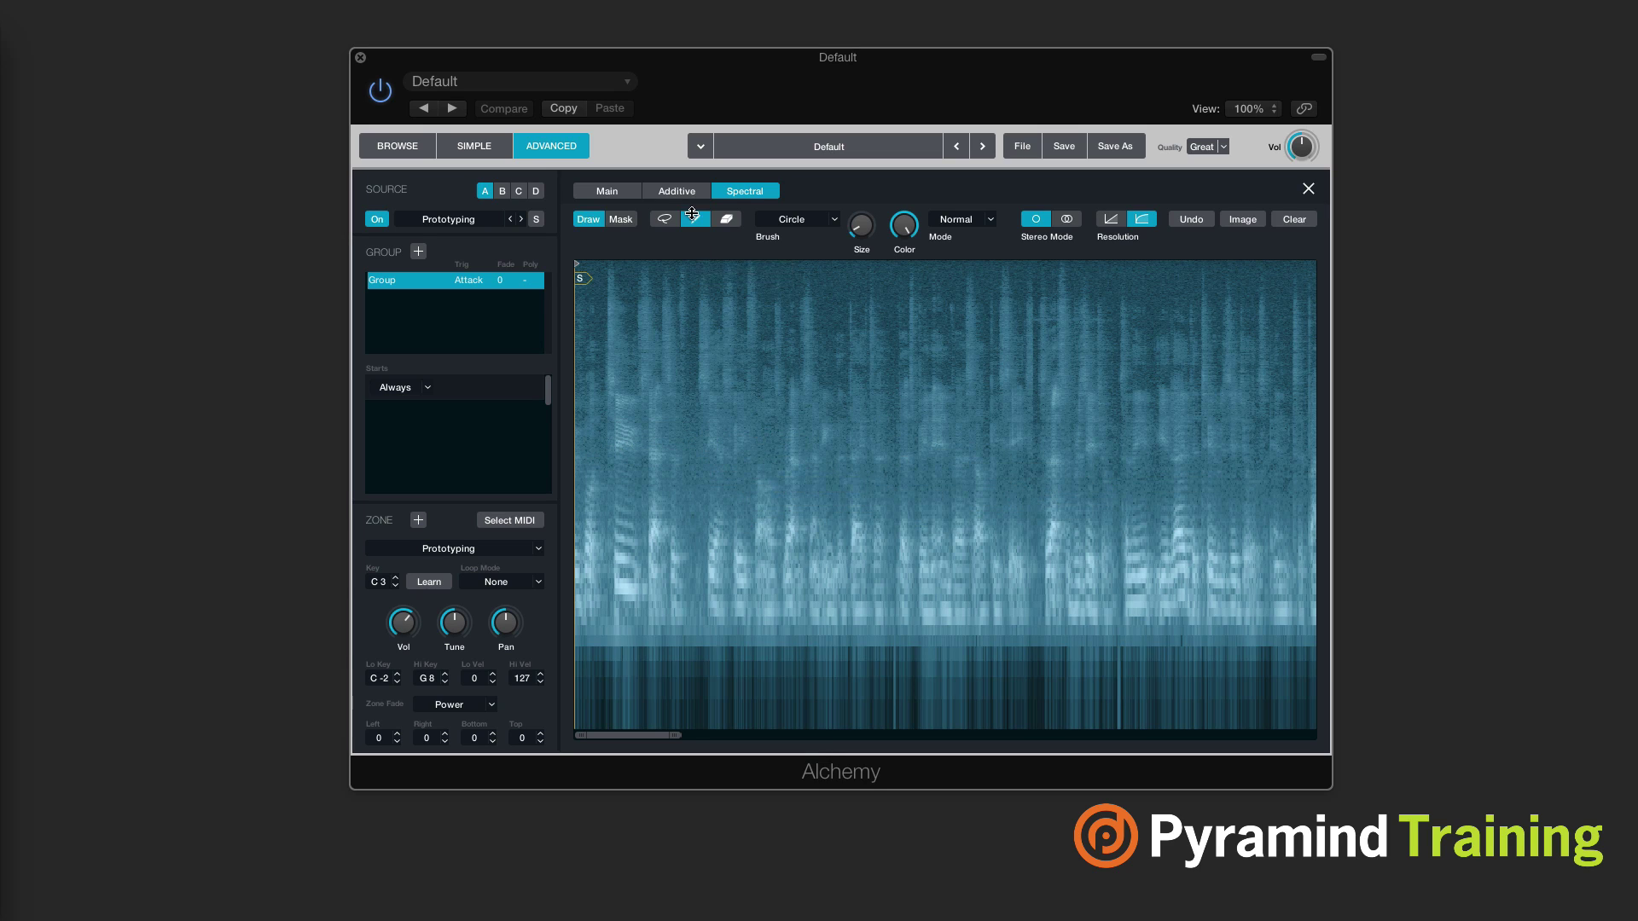
pyautogui.click(675, 192)
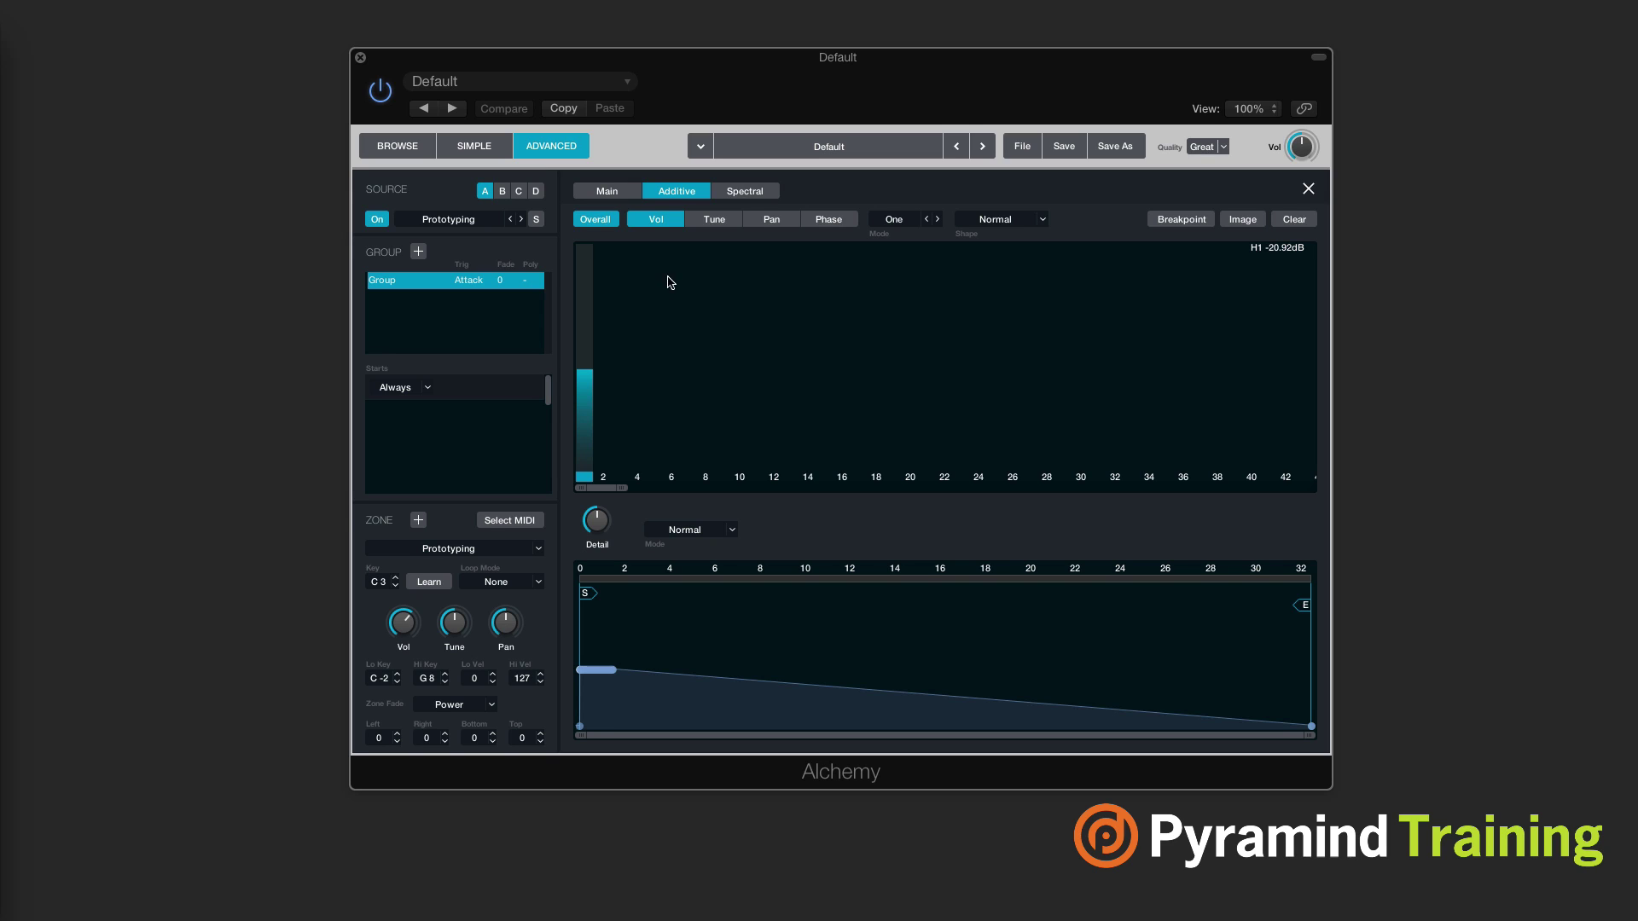
pyautogui.click(607, 193)
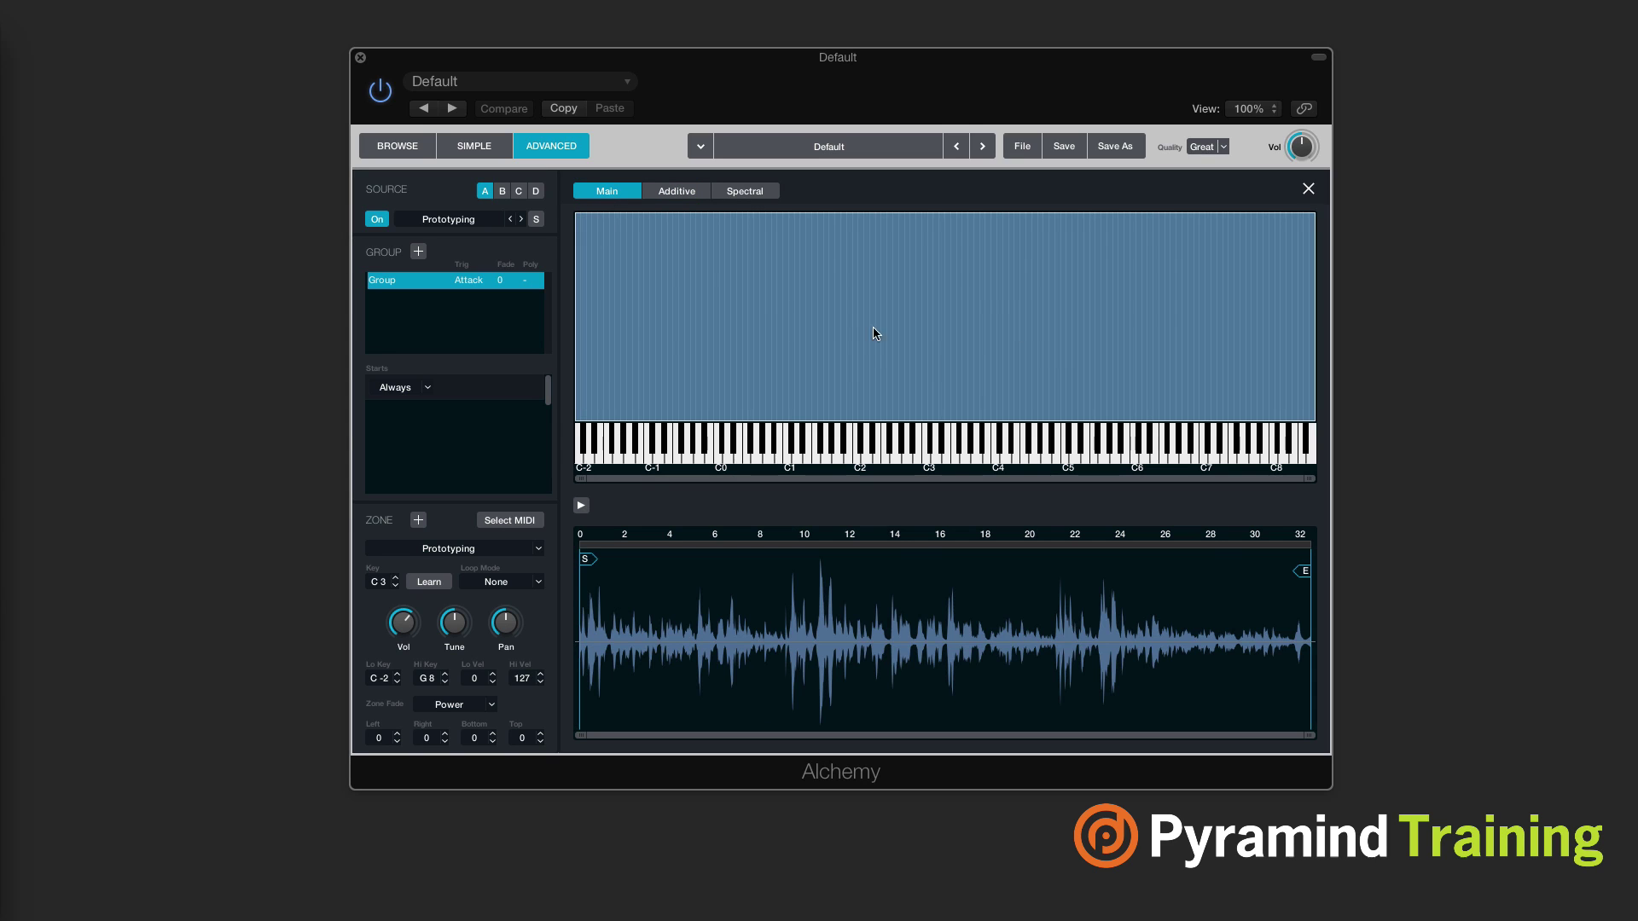
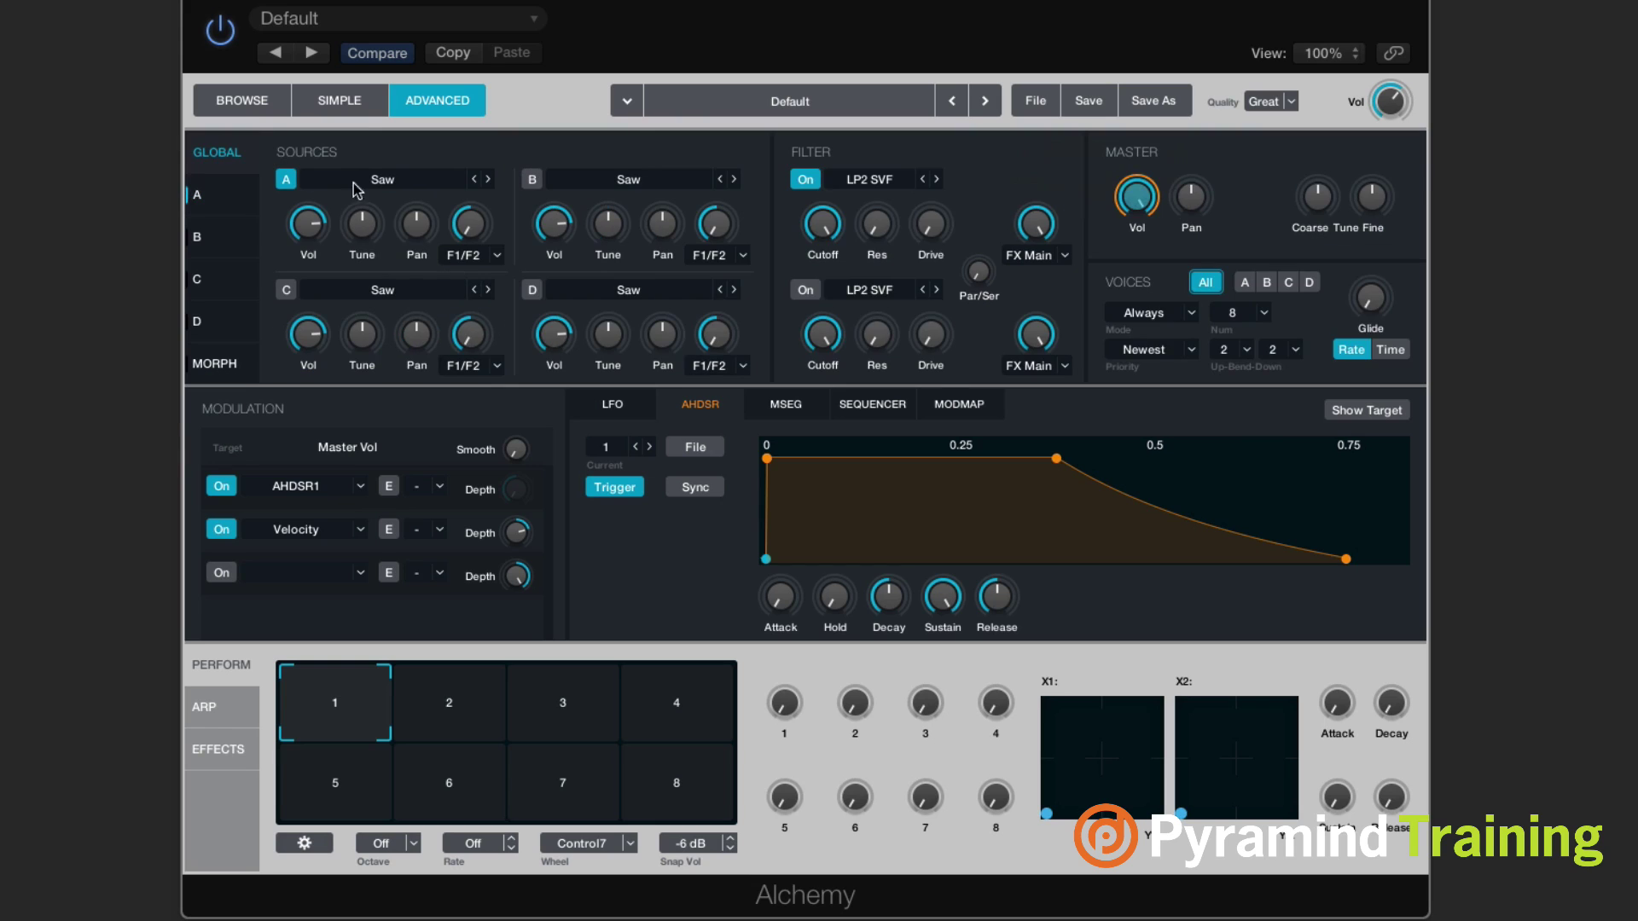
# Start an audio import for source A and browse to Vocals > Solo Vocals > Staccato > Anastacia Staccato.
pyautogui.click(364, 186)
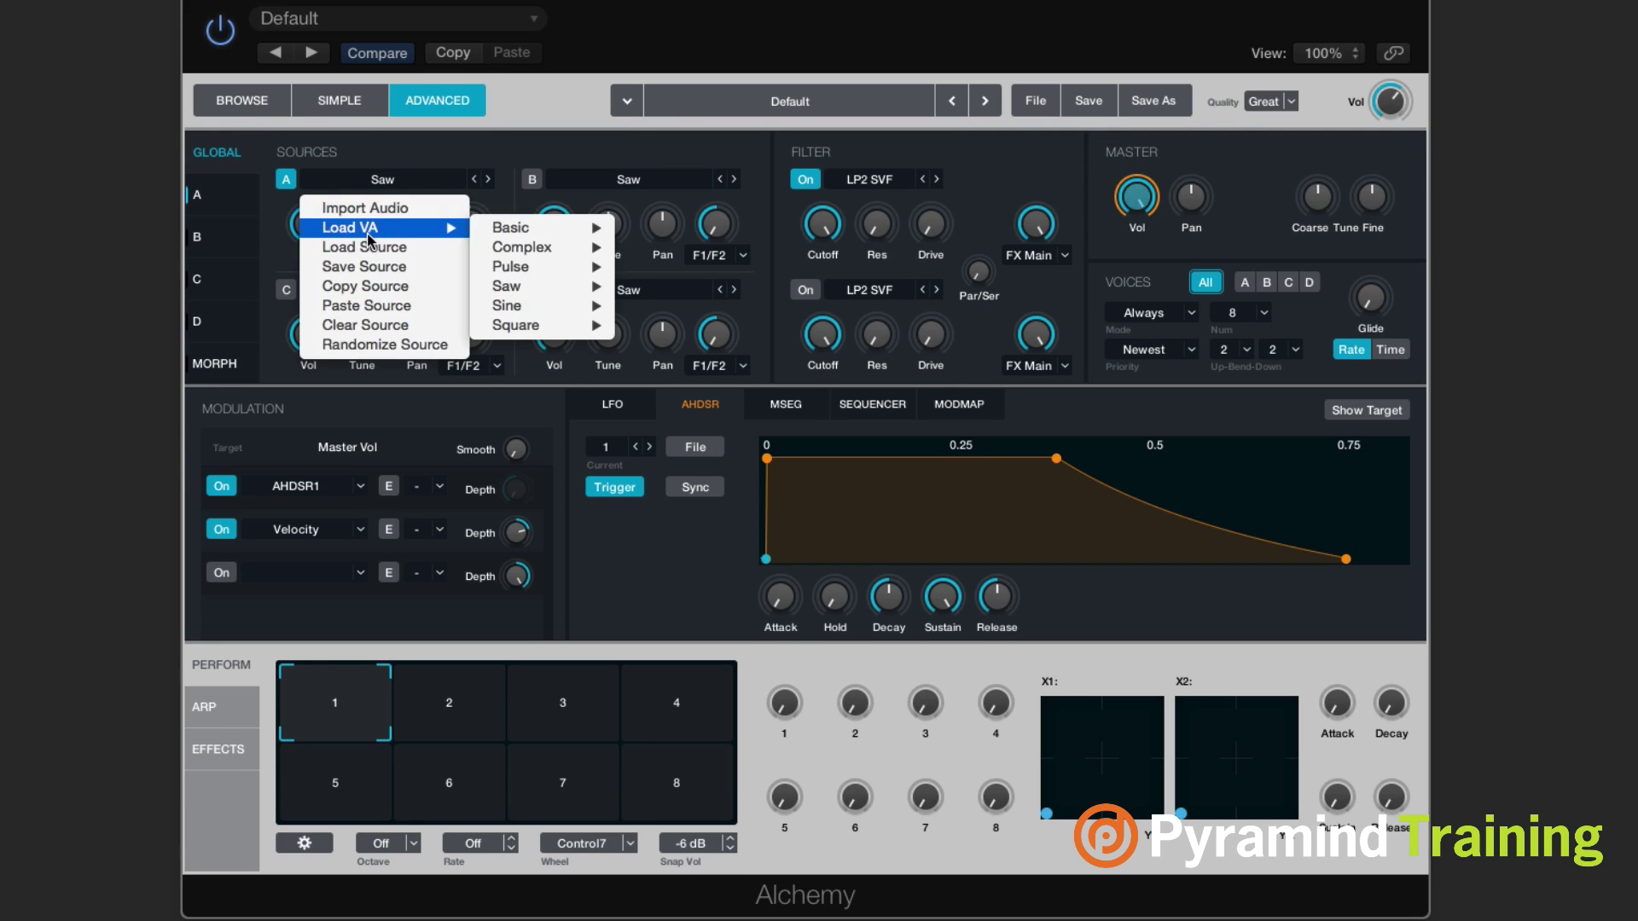
pyautogui.click(368, 210)
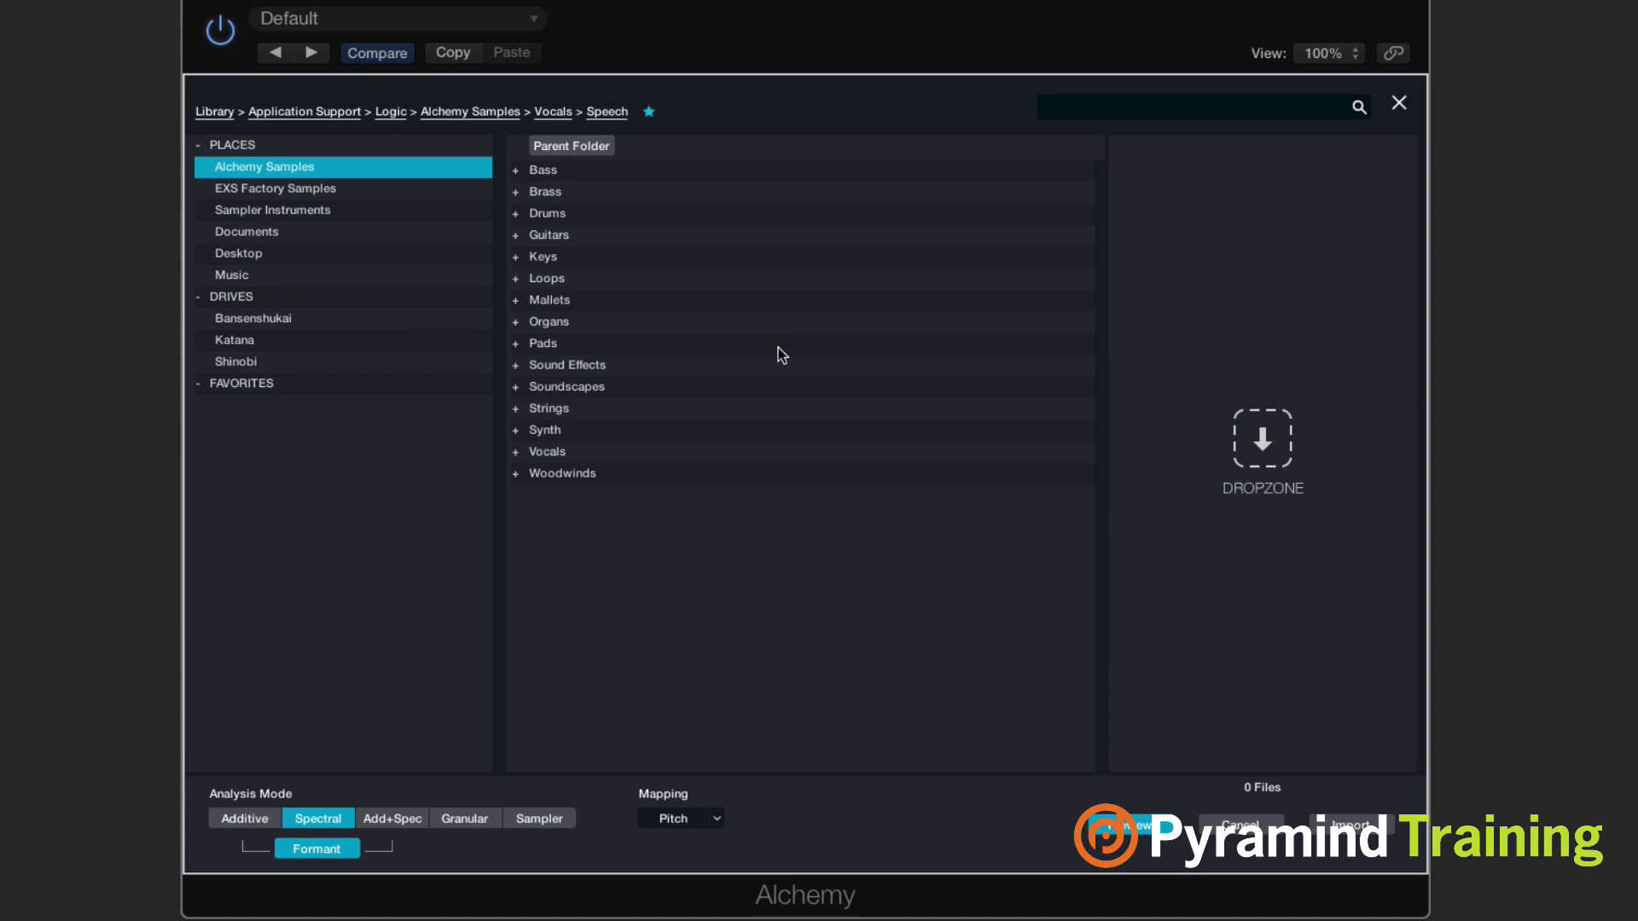
pyautogui.click(559, 455)
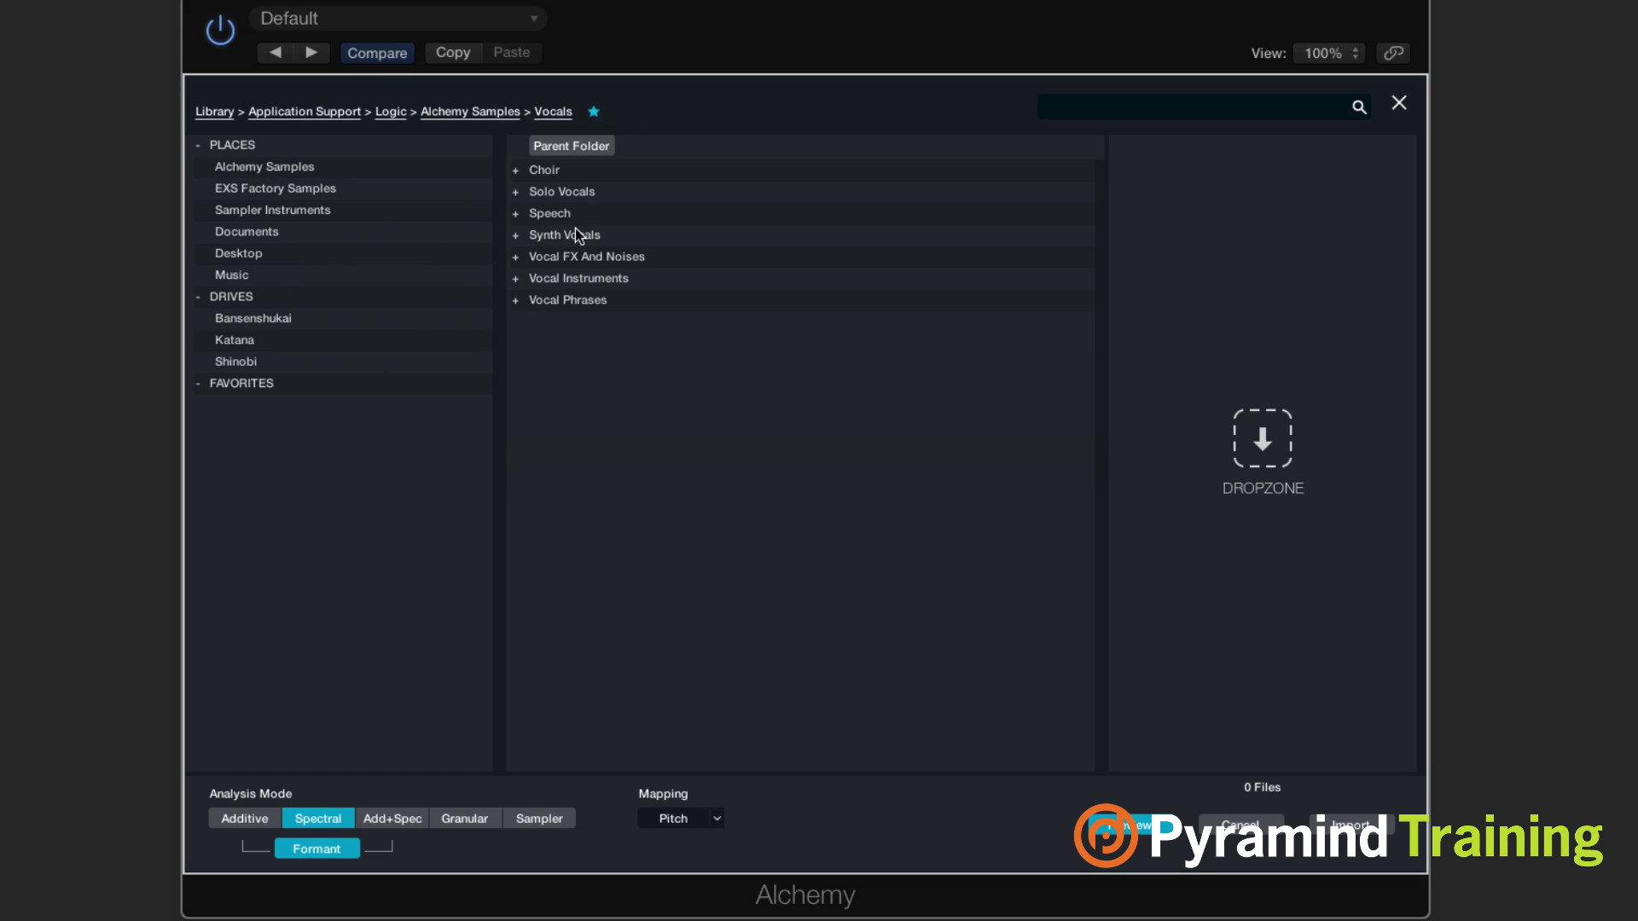
pyautogui.click(569, 189)
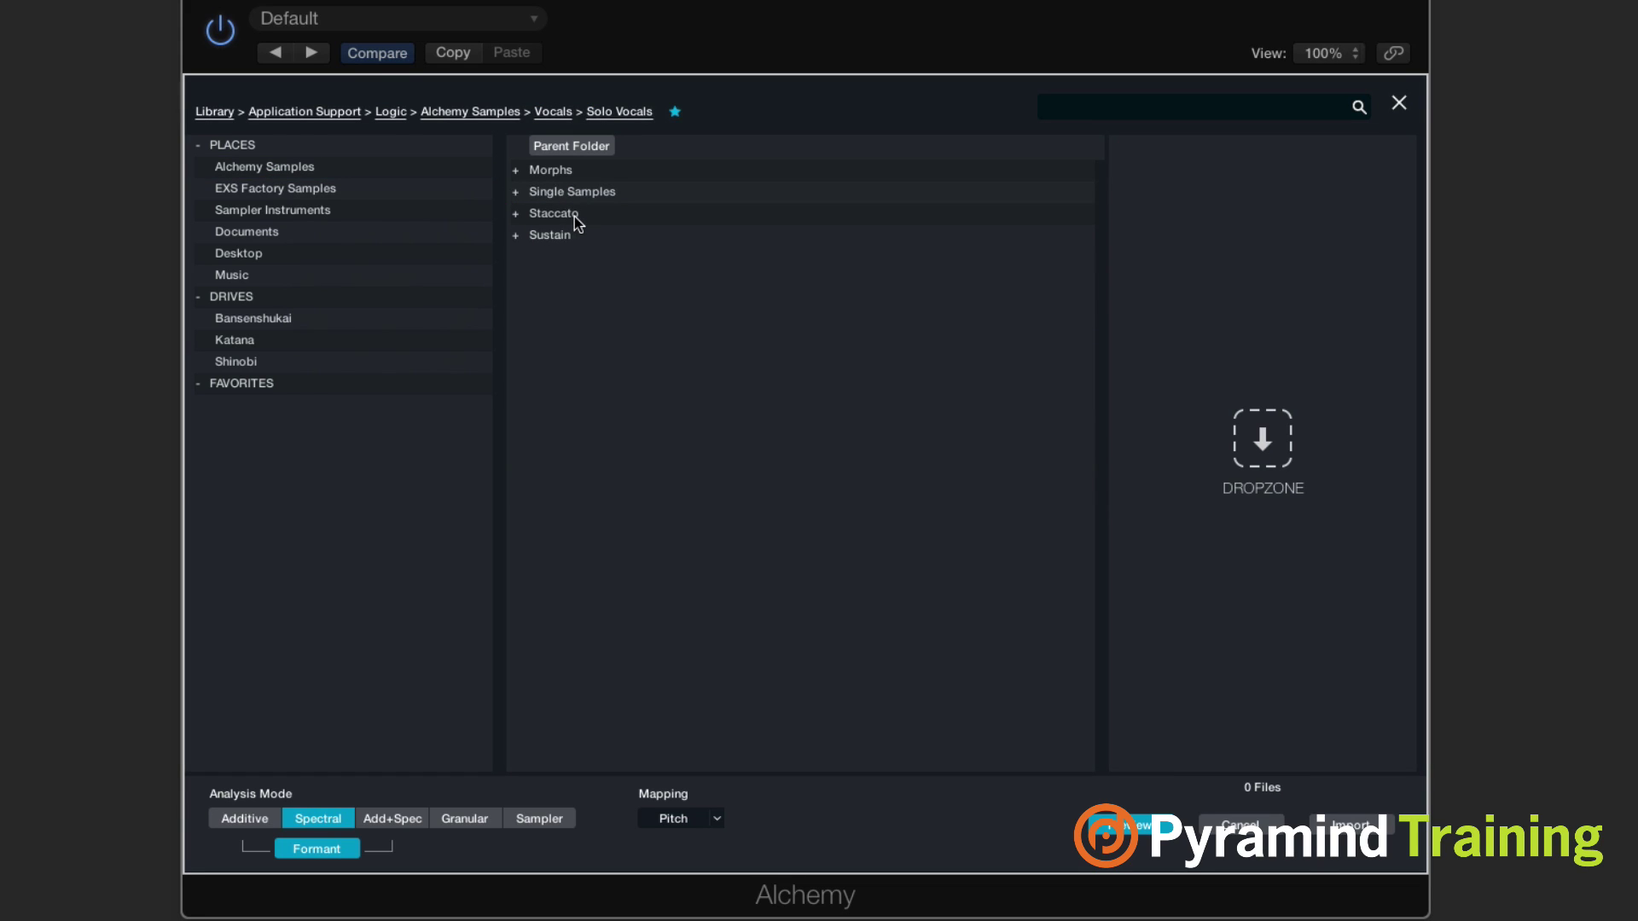
pyautogui.click(574, 216)
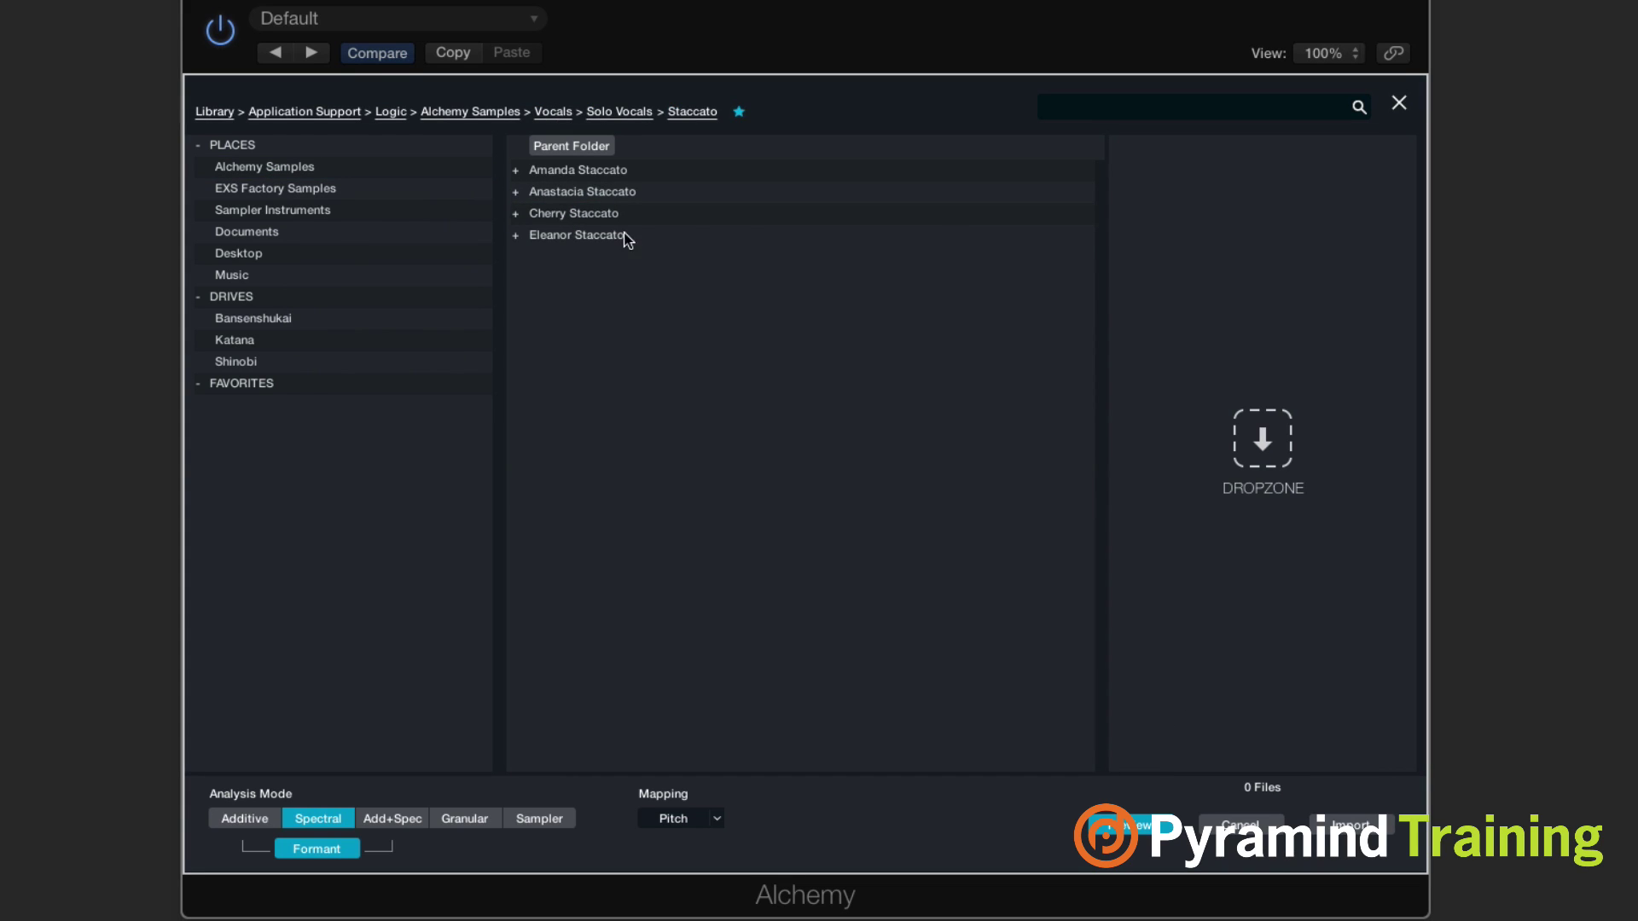
pyautogui.click(578, 192)
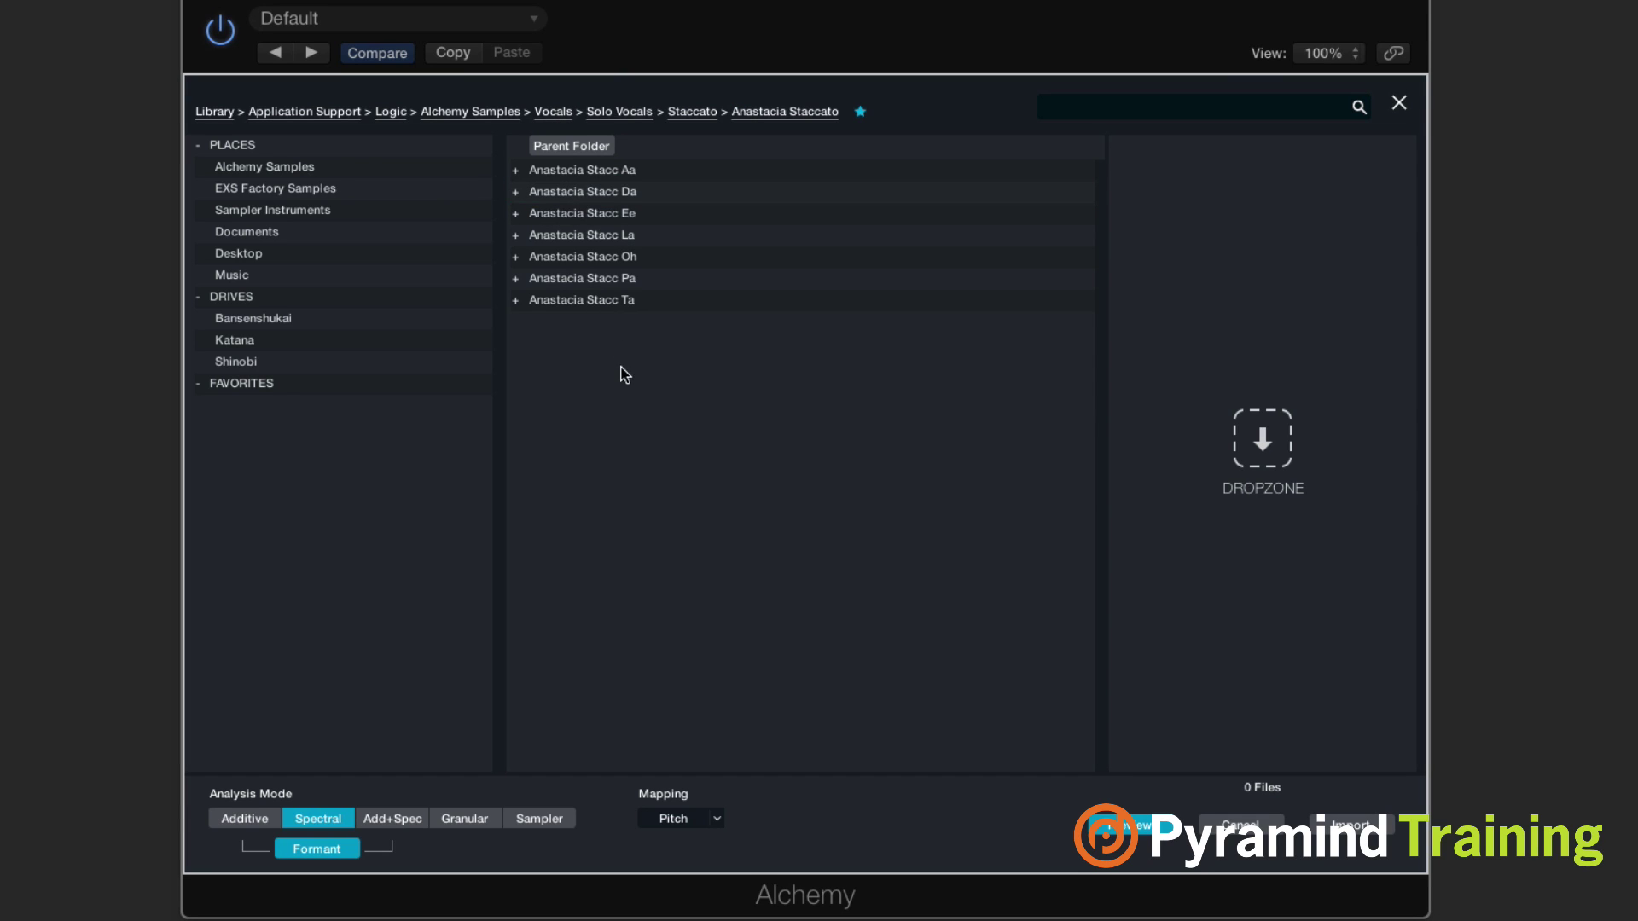
# Try to select the Anastacia Stacc Aa through Ta folders together and add them to the dropzone.
pyautogui.click(589, 173)
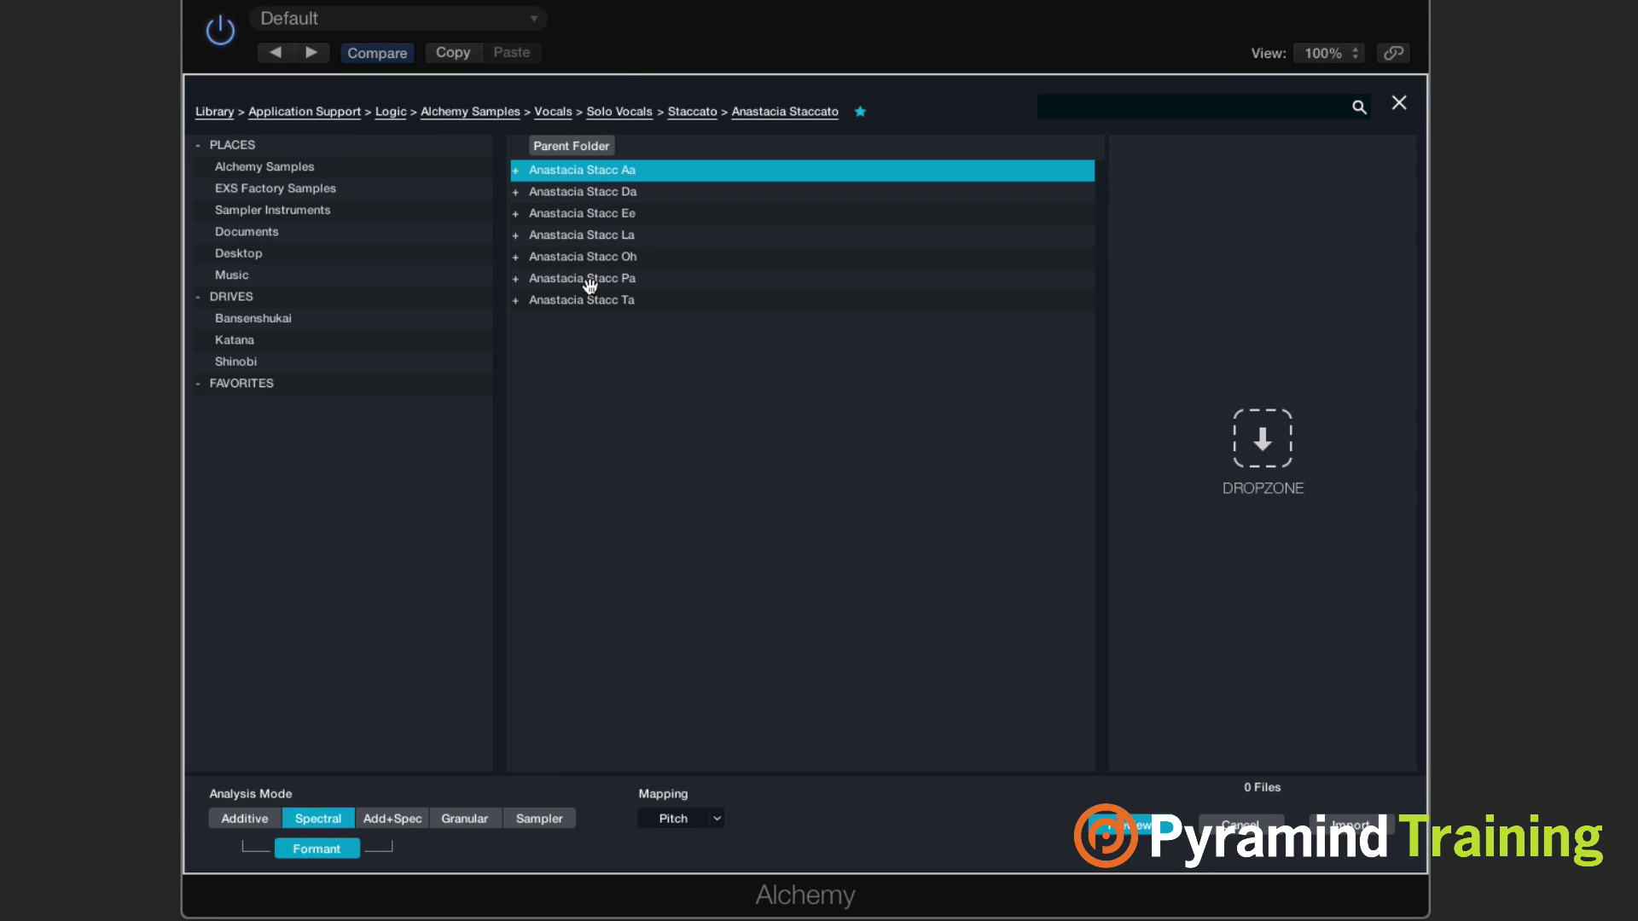
pyautogui.click(586, 302)
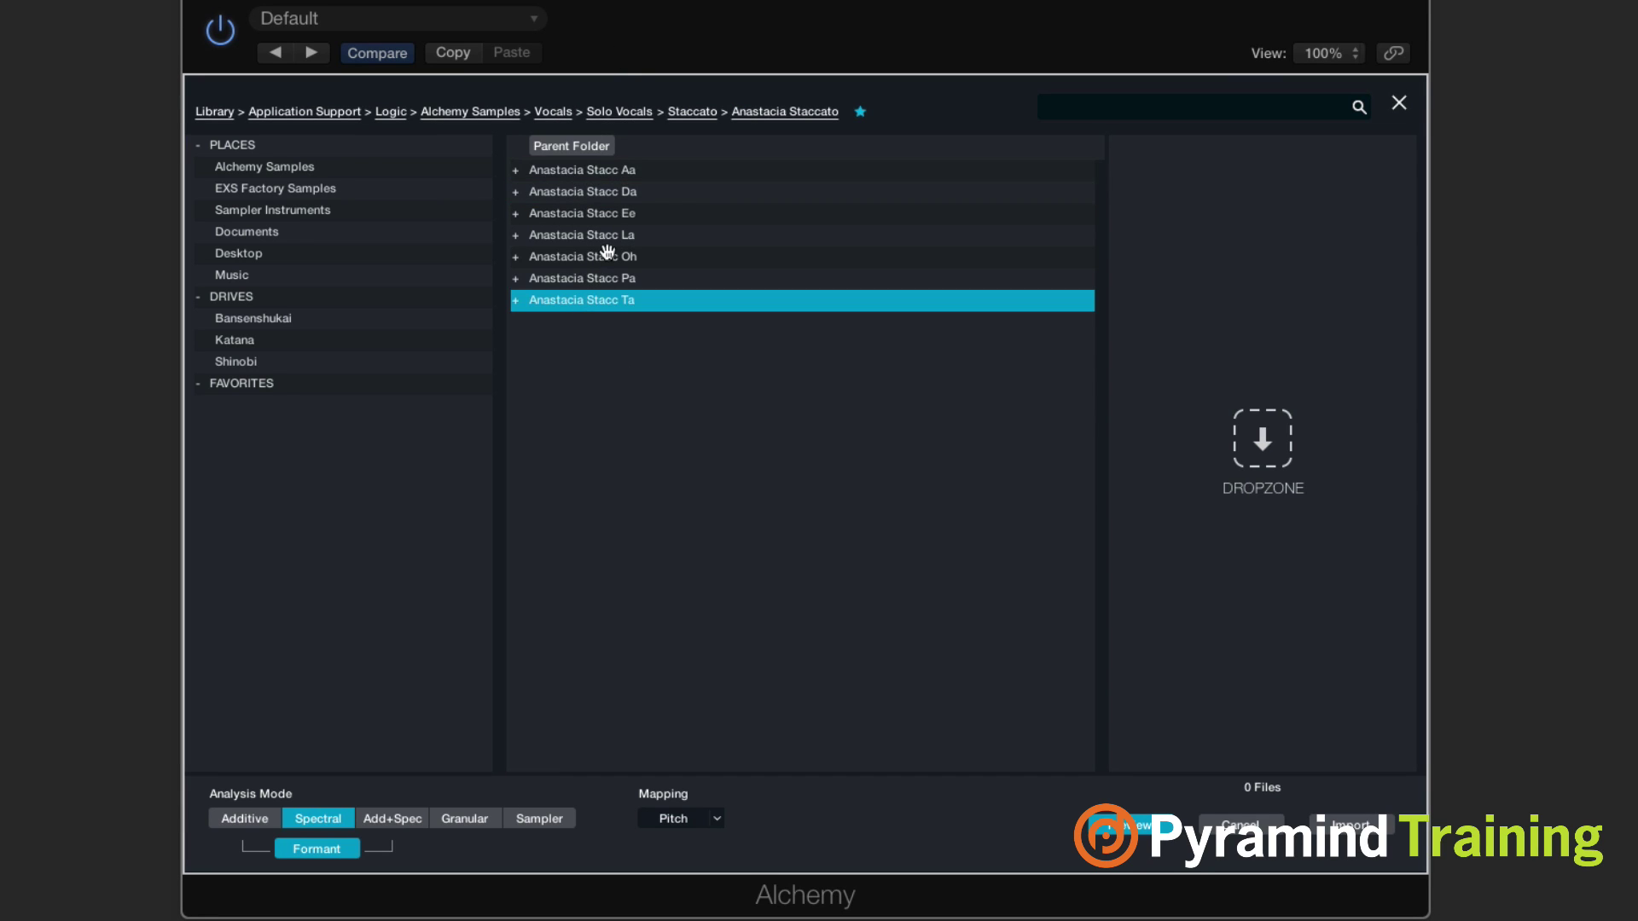
pyautogui.click(572, 175)
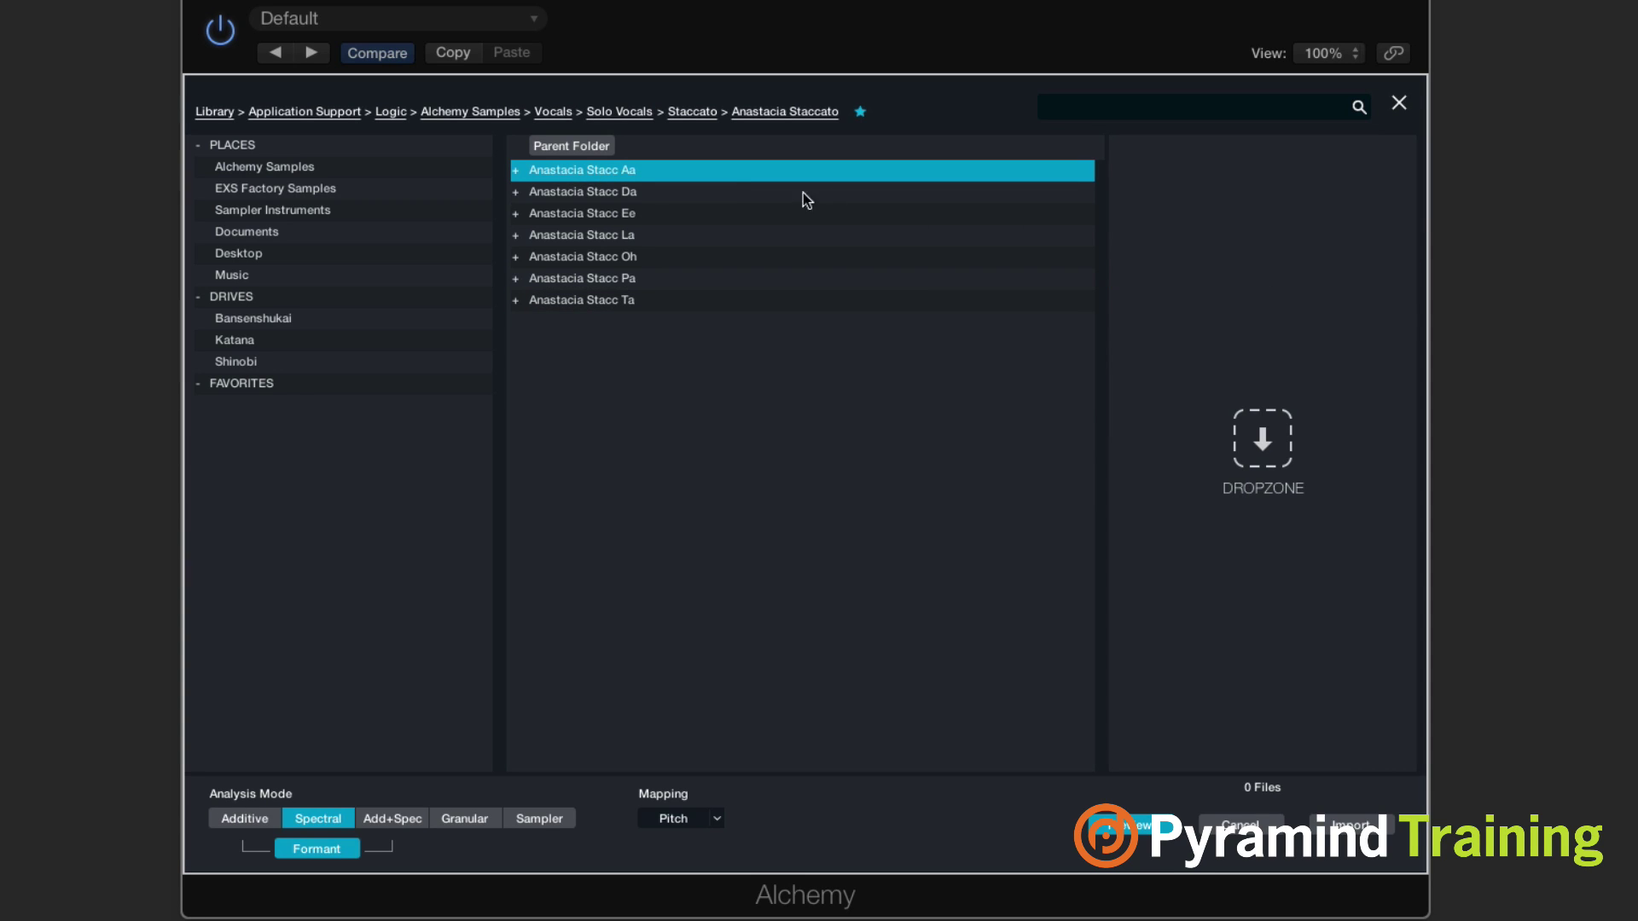
pyautogui.click(638, 191)
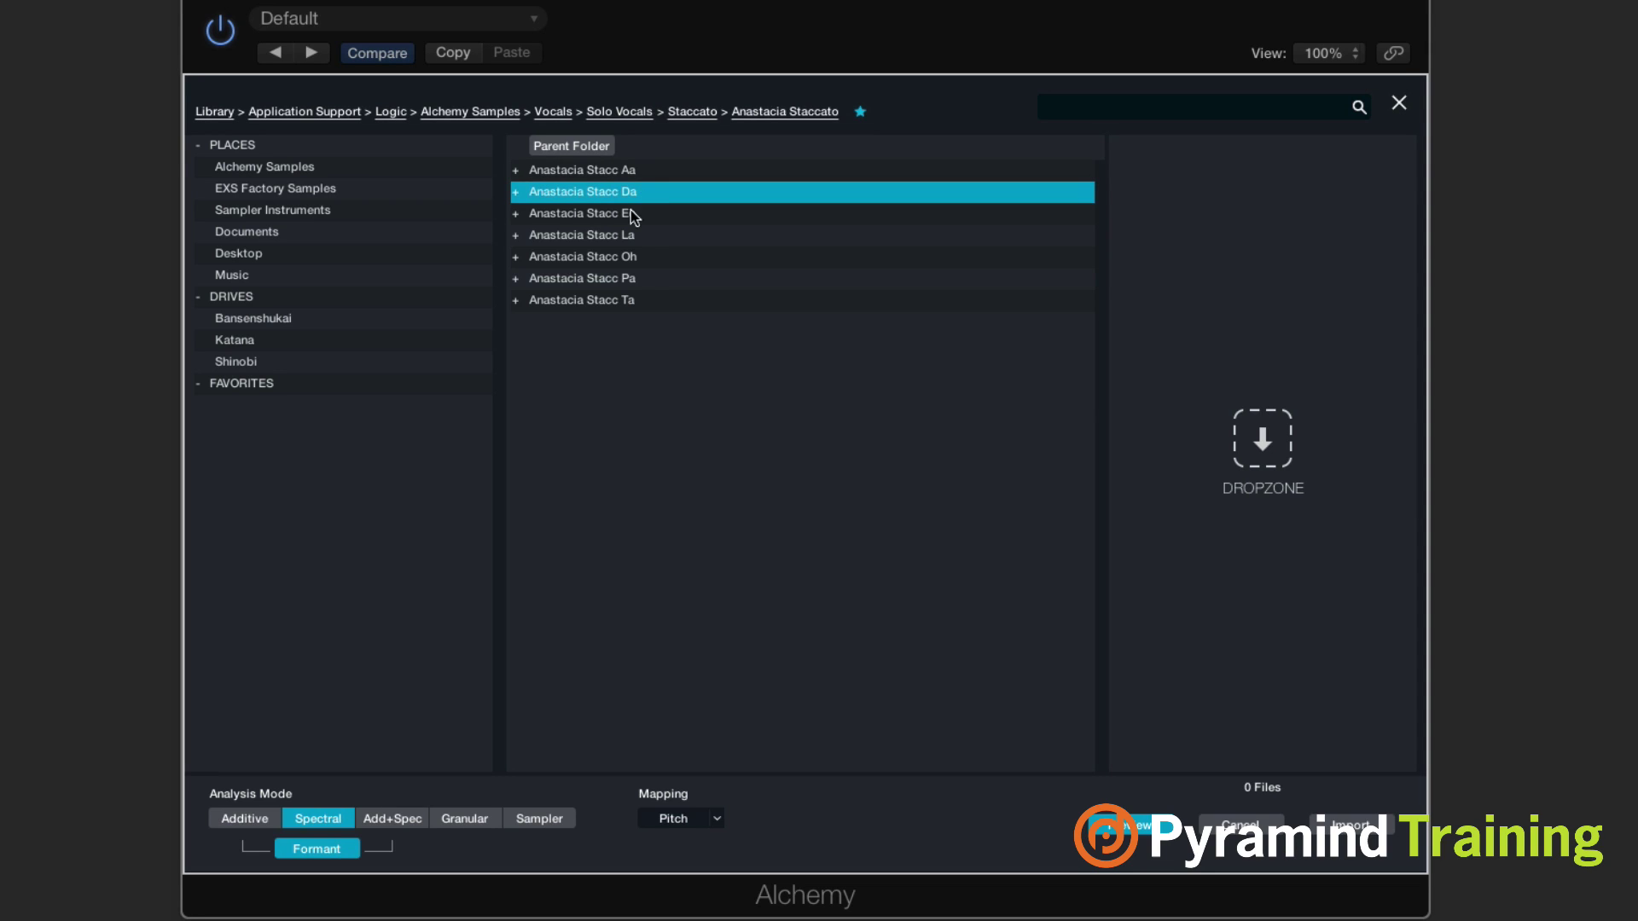
pyautogui.click(612, 303)
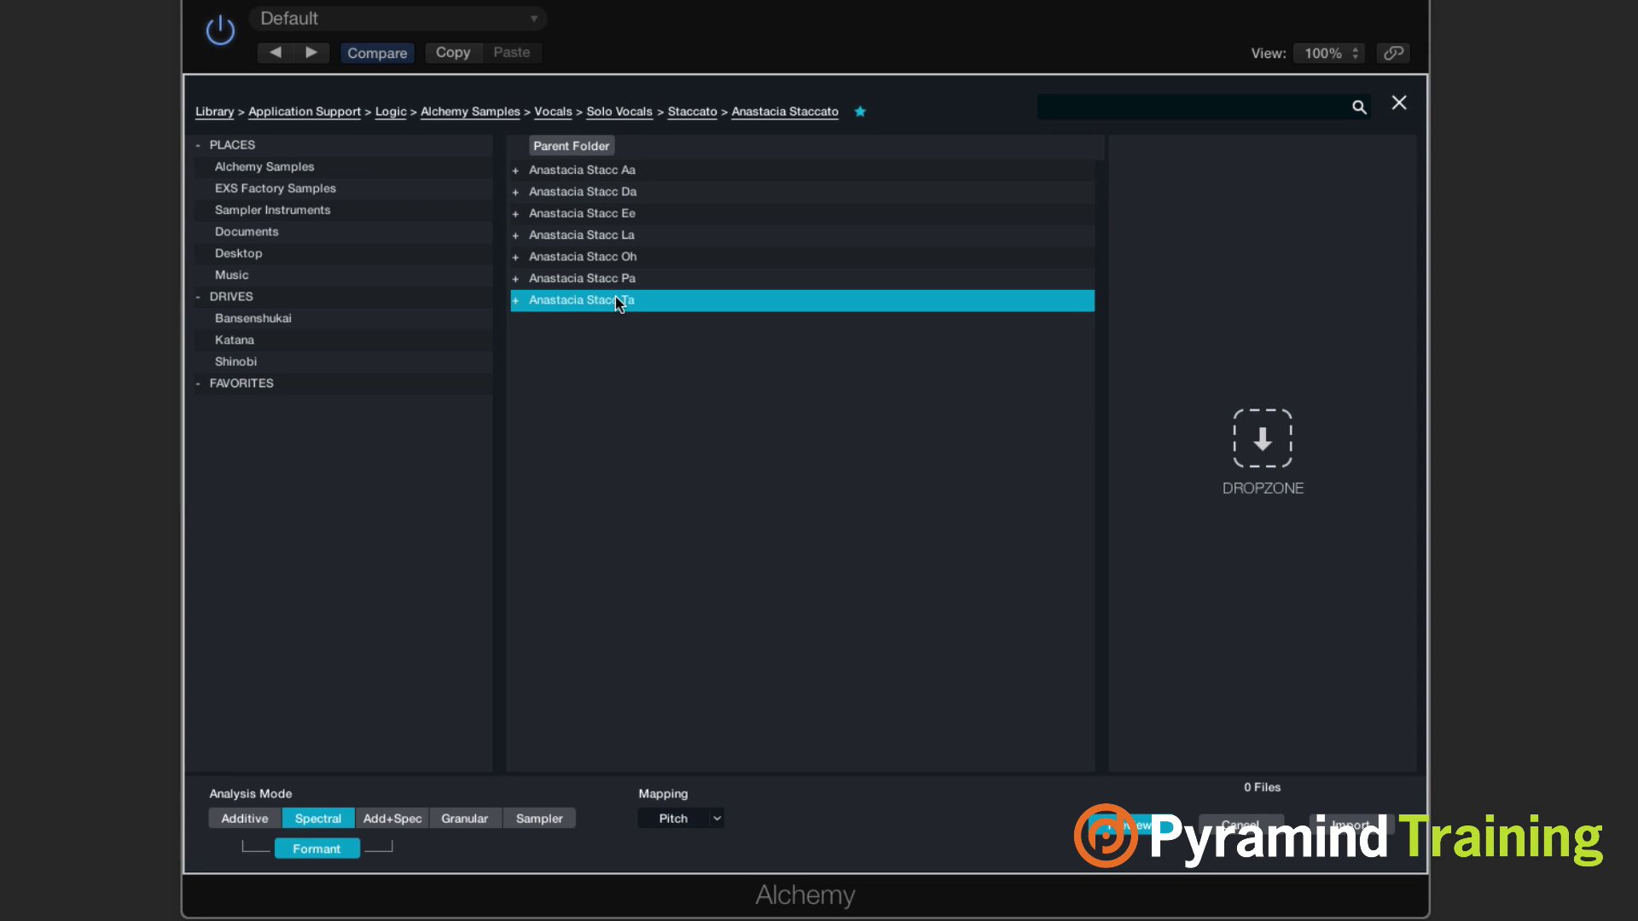
pyautogui.moveTo(612, 304); pyautogui.dragTo(1311, 391)
pyautogui.click(551, 822)
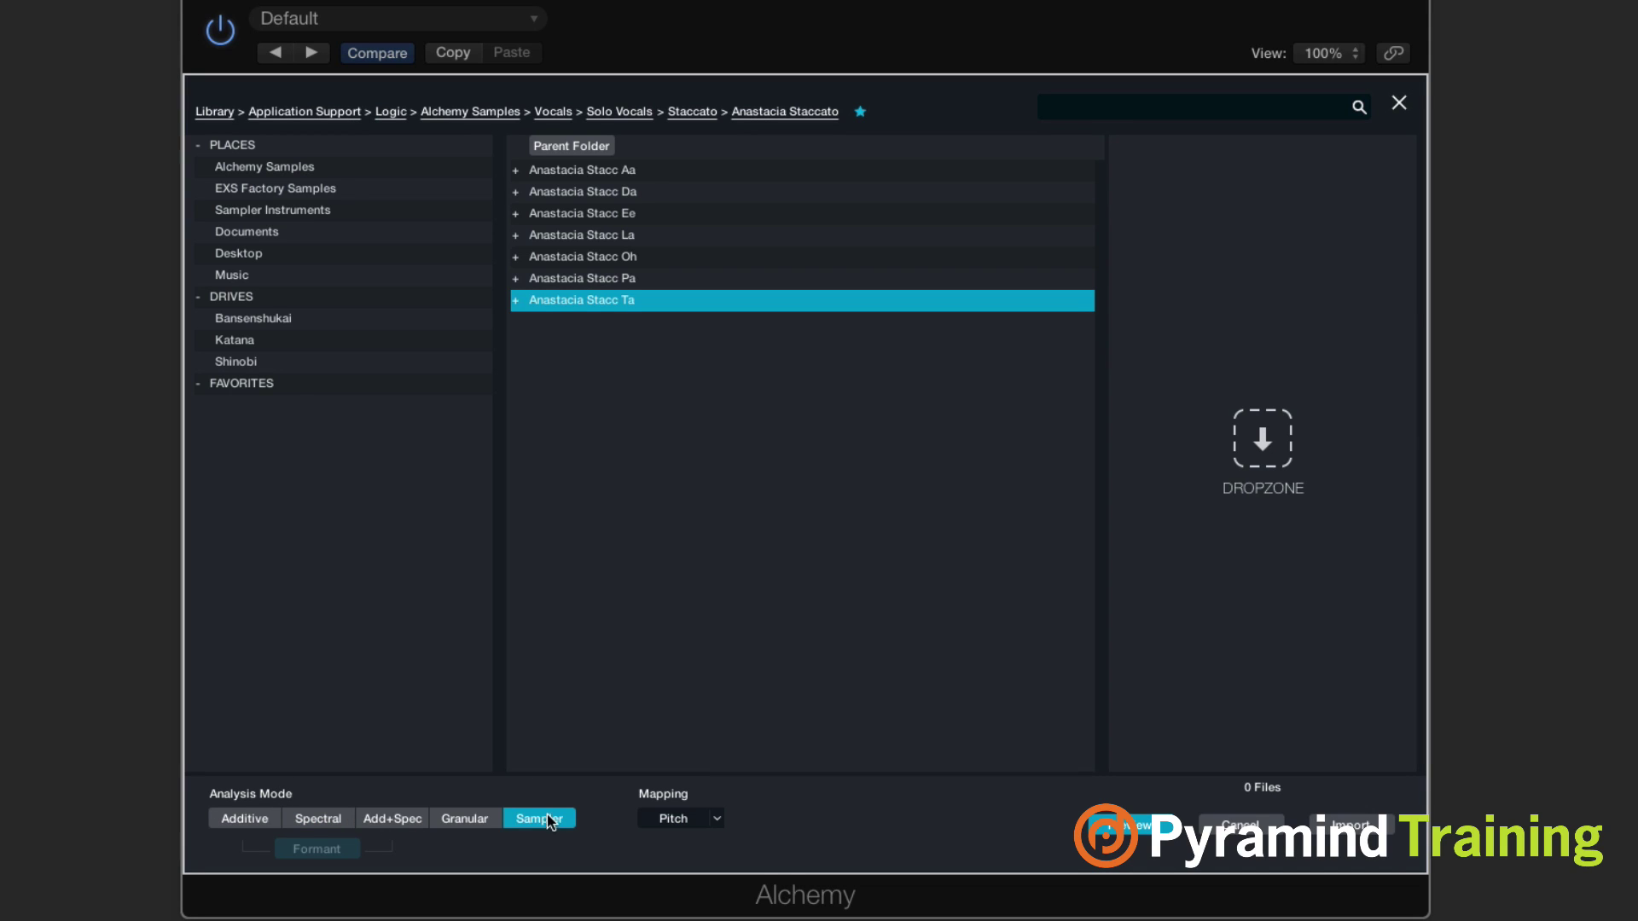
pyautogui.click(725, 426)
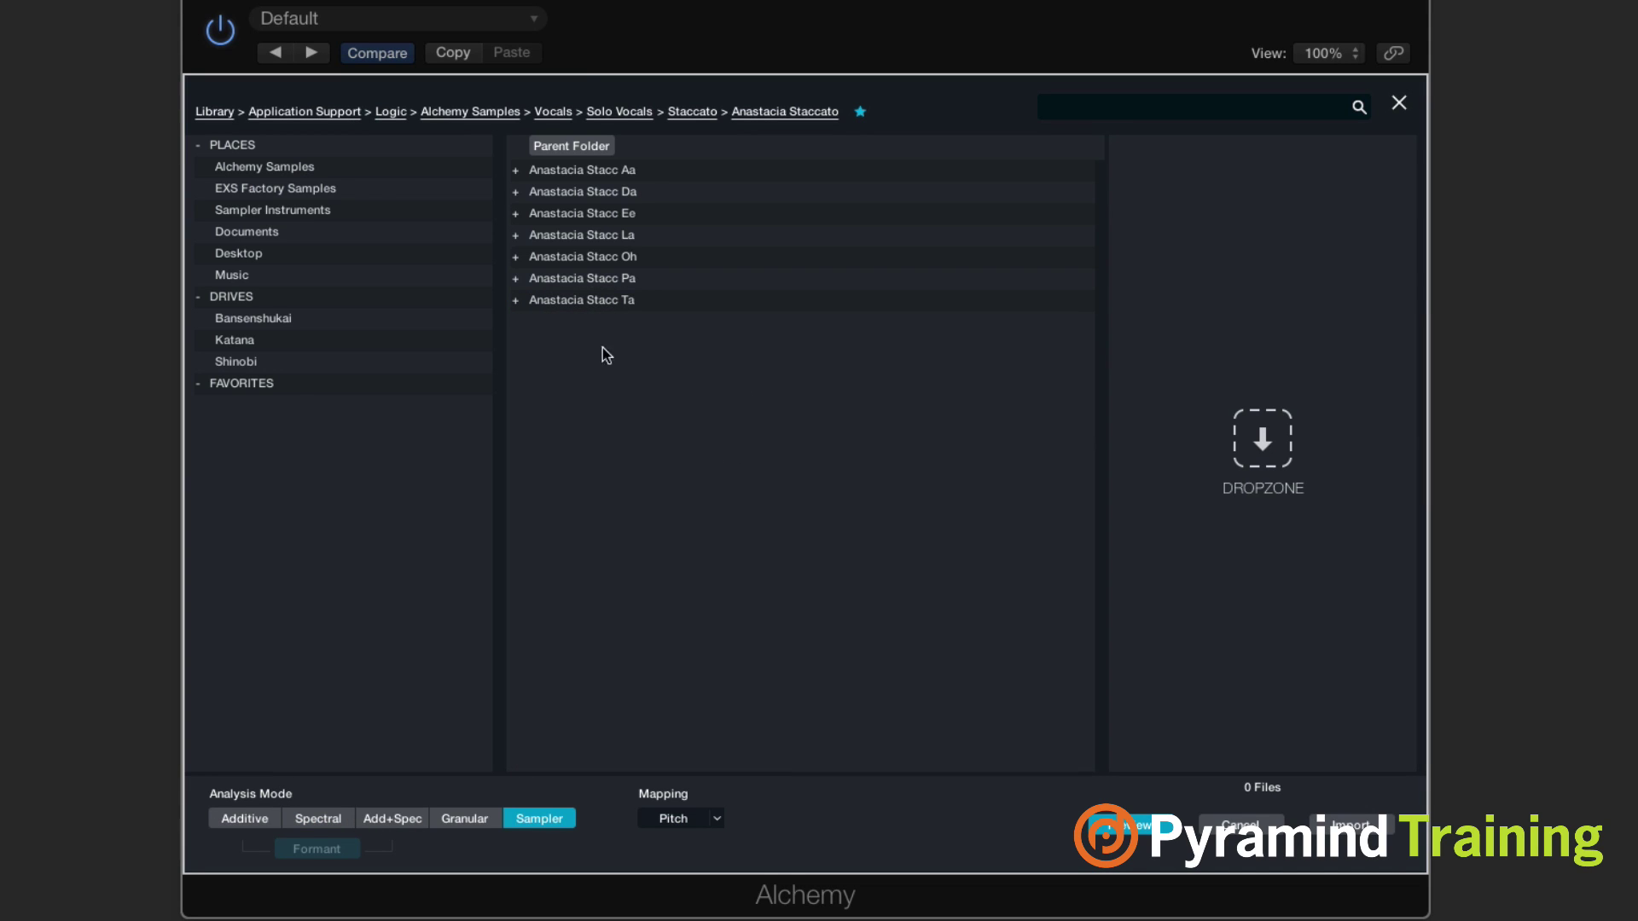
pyautogui.click(573, 172)
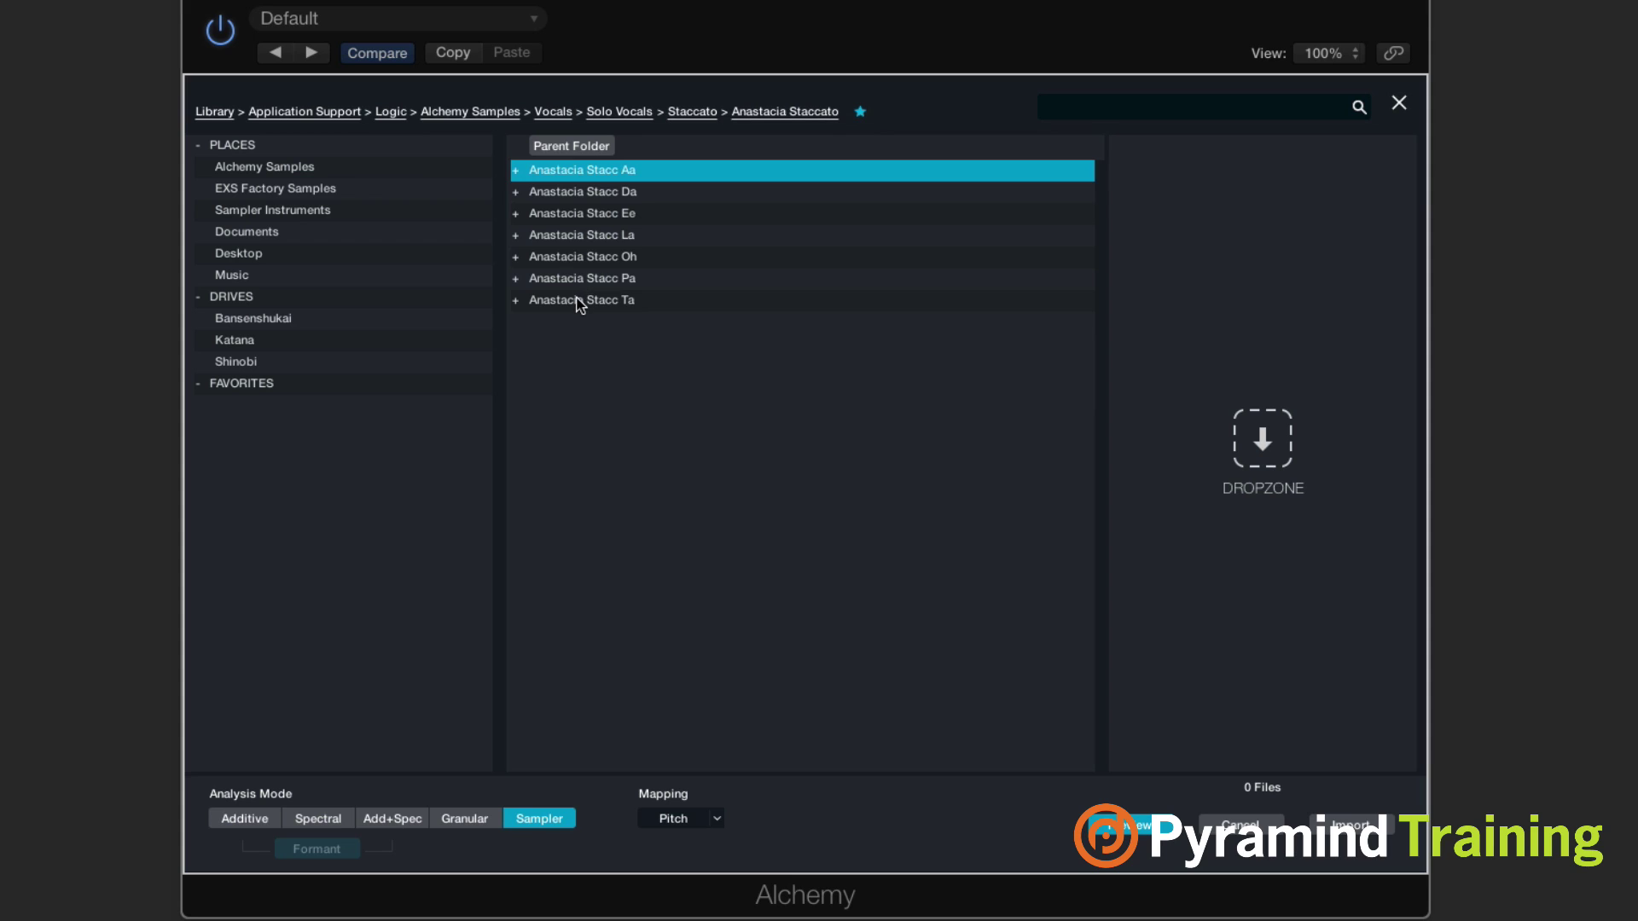
pyautogui.click(580, 301)
pyautogui.click(543, 174)
pyautogui.click(546, 300)
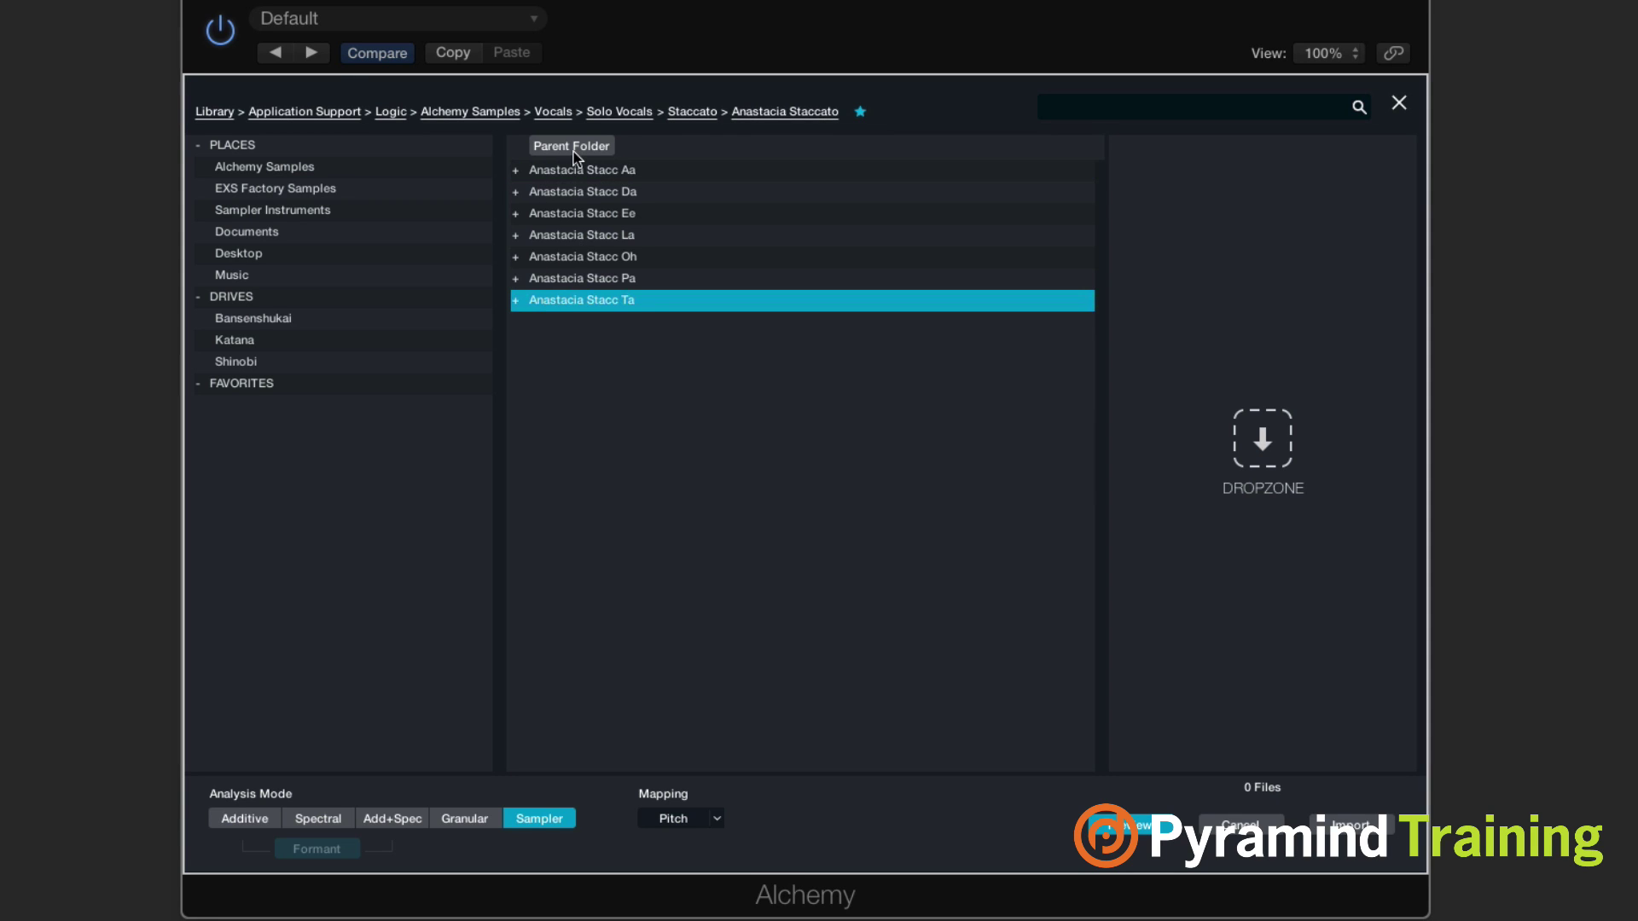
# Import all Anastacia Stacc Aa samples, RR1 A2 through RR3 F#3, into source A using Add+Spec analysis with Formant and Pitch mapping.
pyautogui.doubleClick(551, 170)
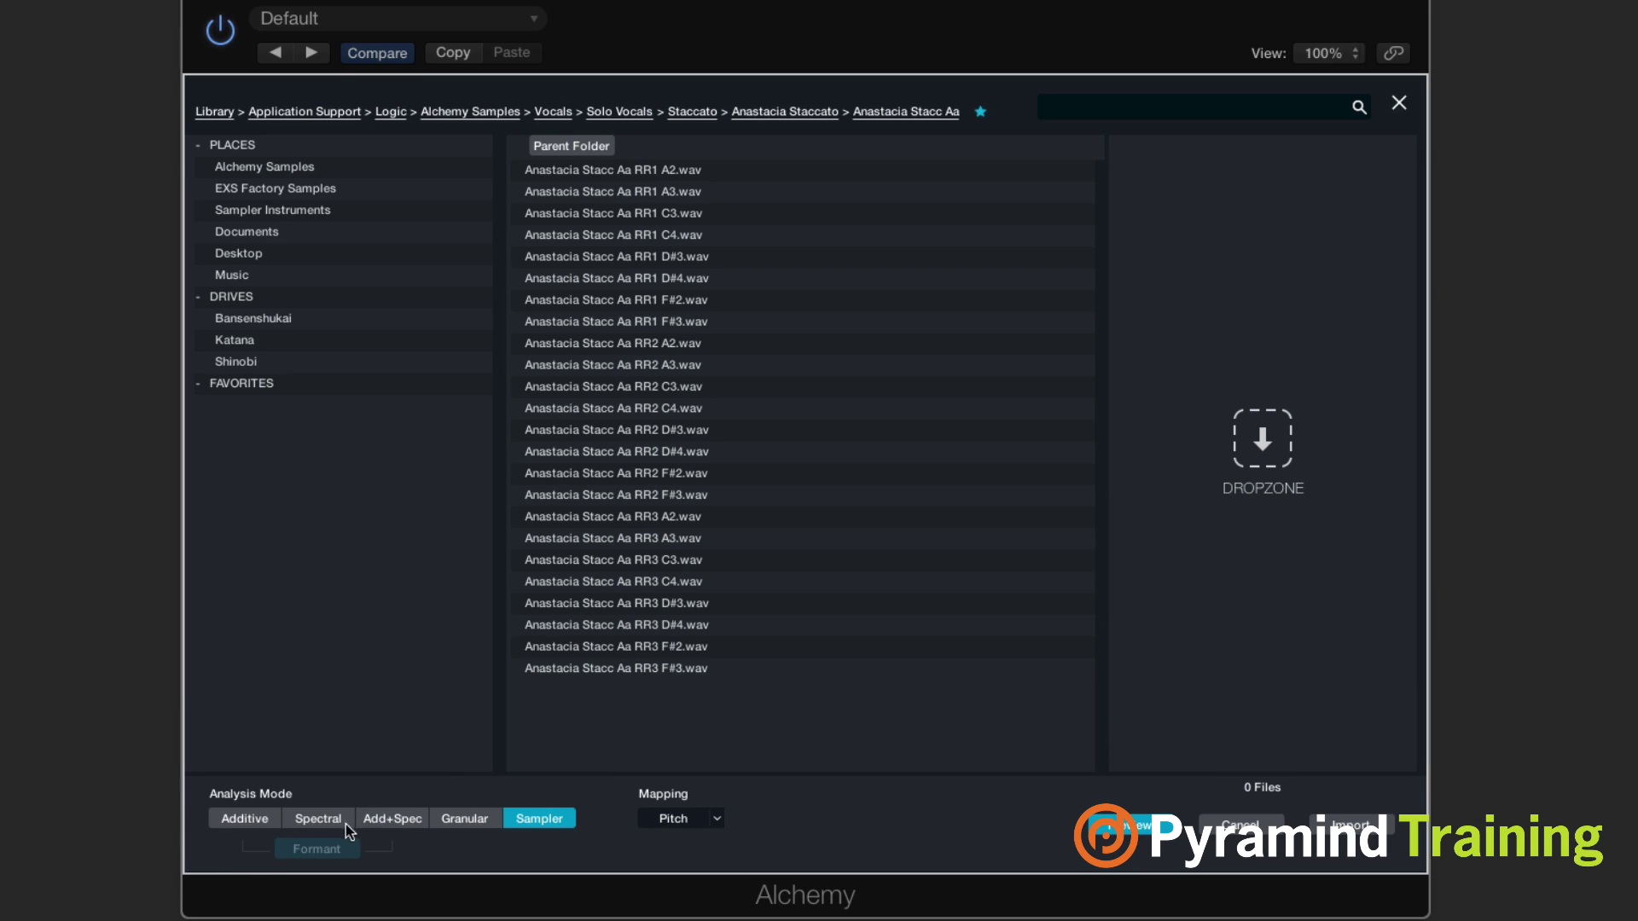
pyautogui.click(383, 820)
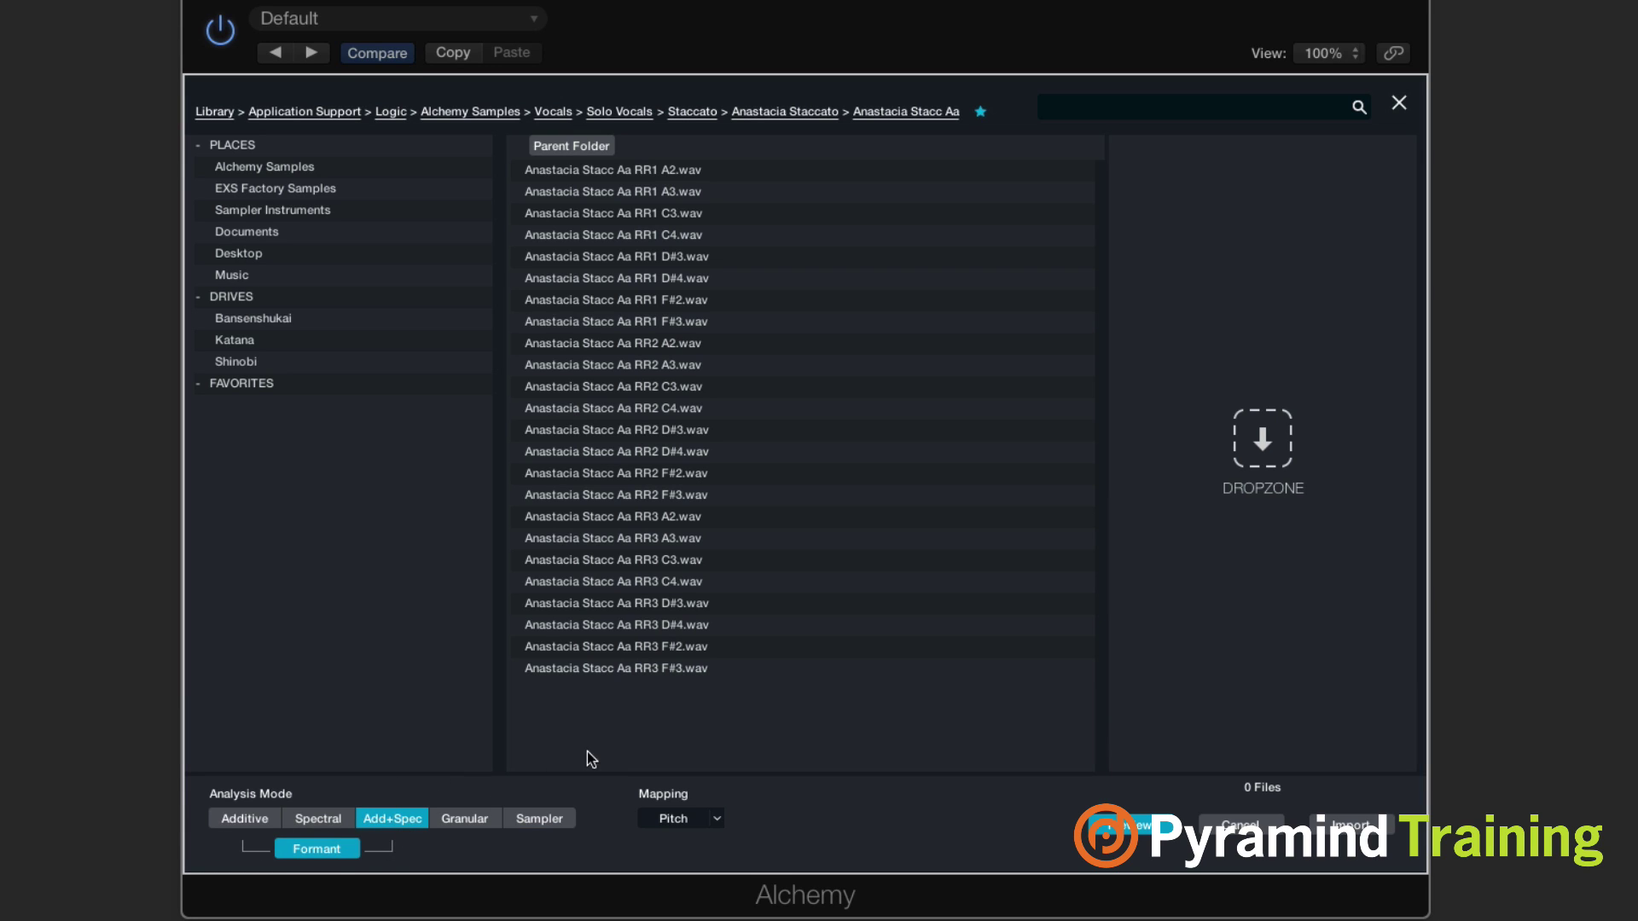
pyautogui.click(594, 175)
pyautogui.keyDown('shift'); pyautogui.click(571, 665); pyautogui.keyUp('shift')
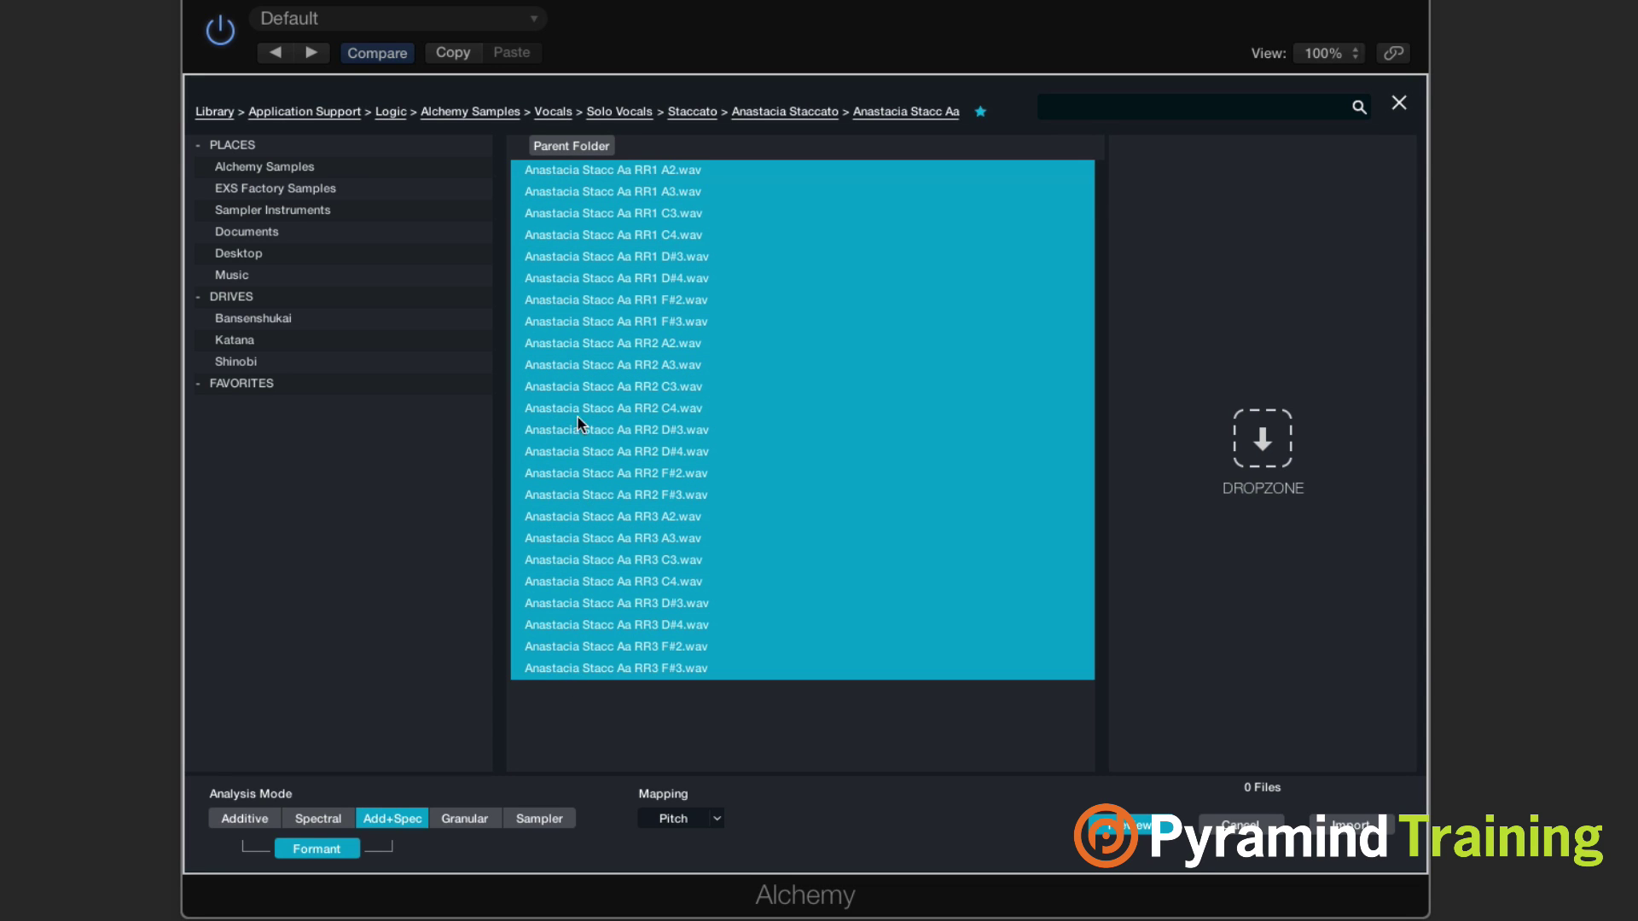
pyautogui.moveTo(1276, 390); pyautogui.dragTo(1288, 392)
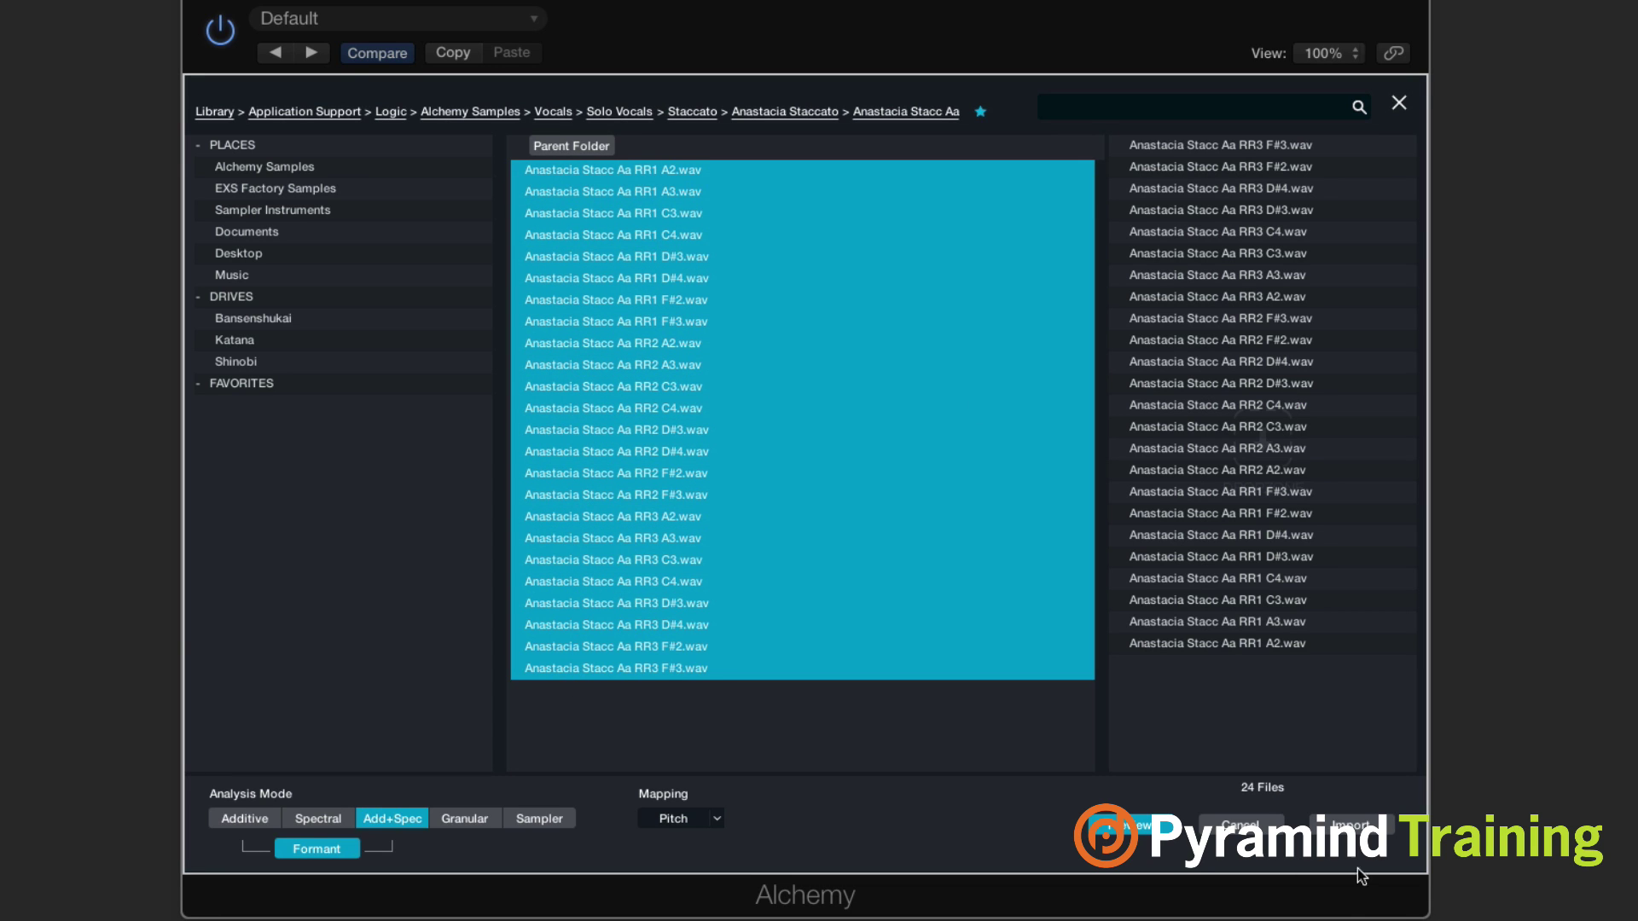
pyautogui.click(1363, 829)
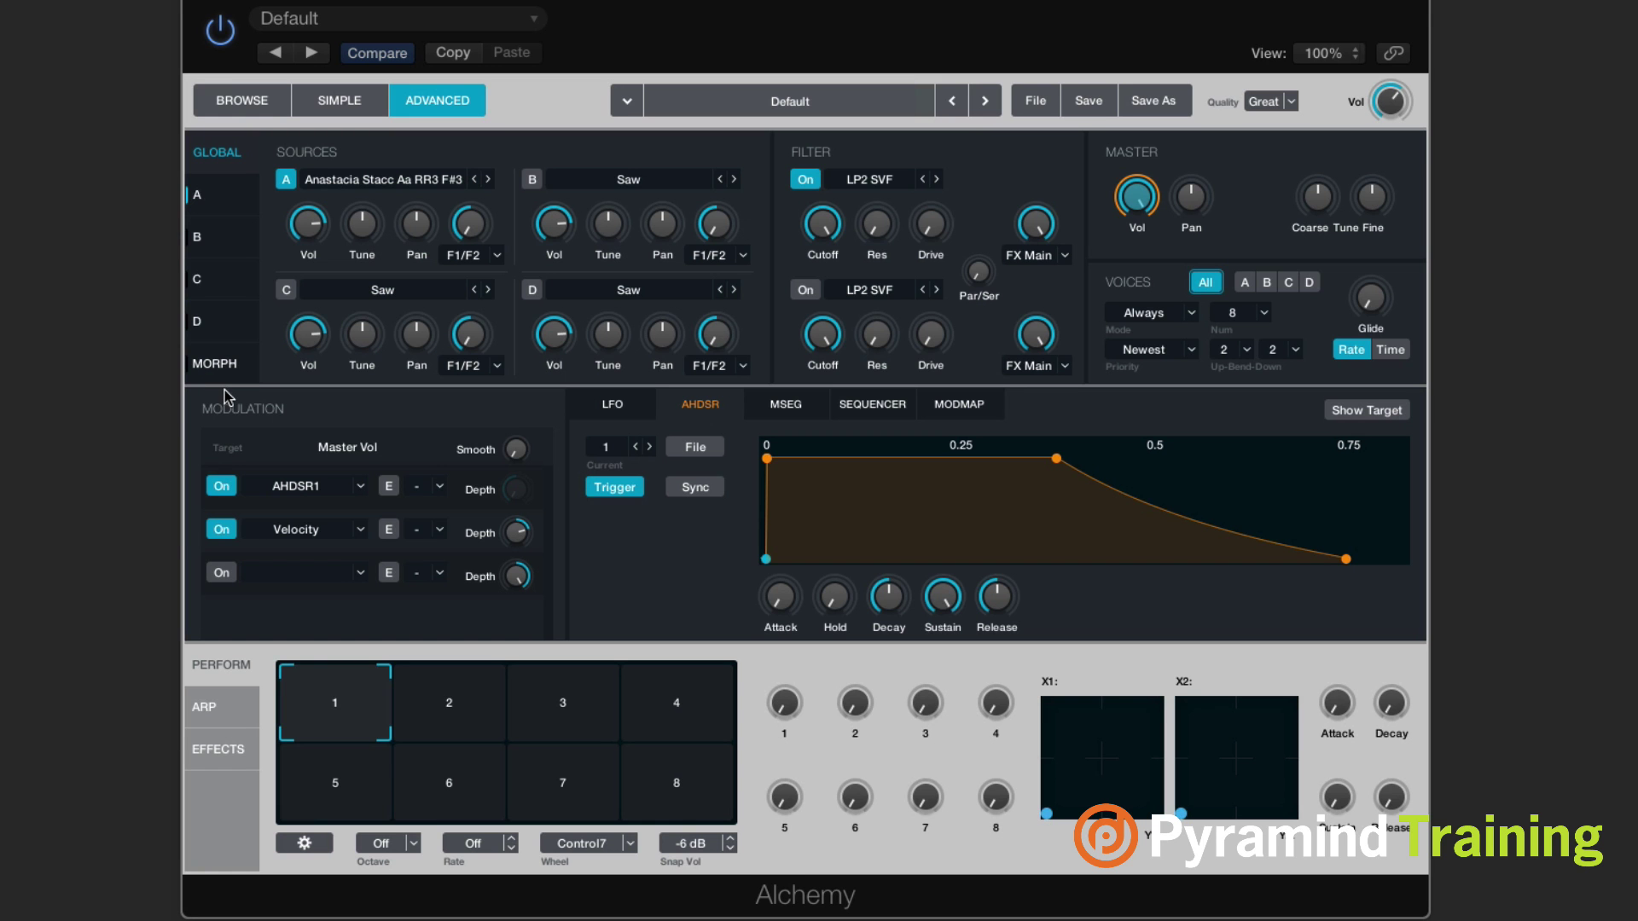
# Open source A's editor and examine the imported vocal's key zones and the RR3 F#3 zone's spectral image.
pyautogui.click(218, 365)
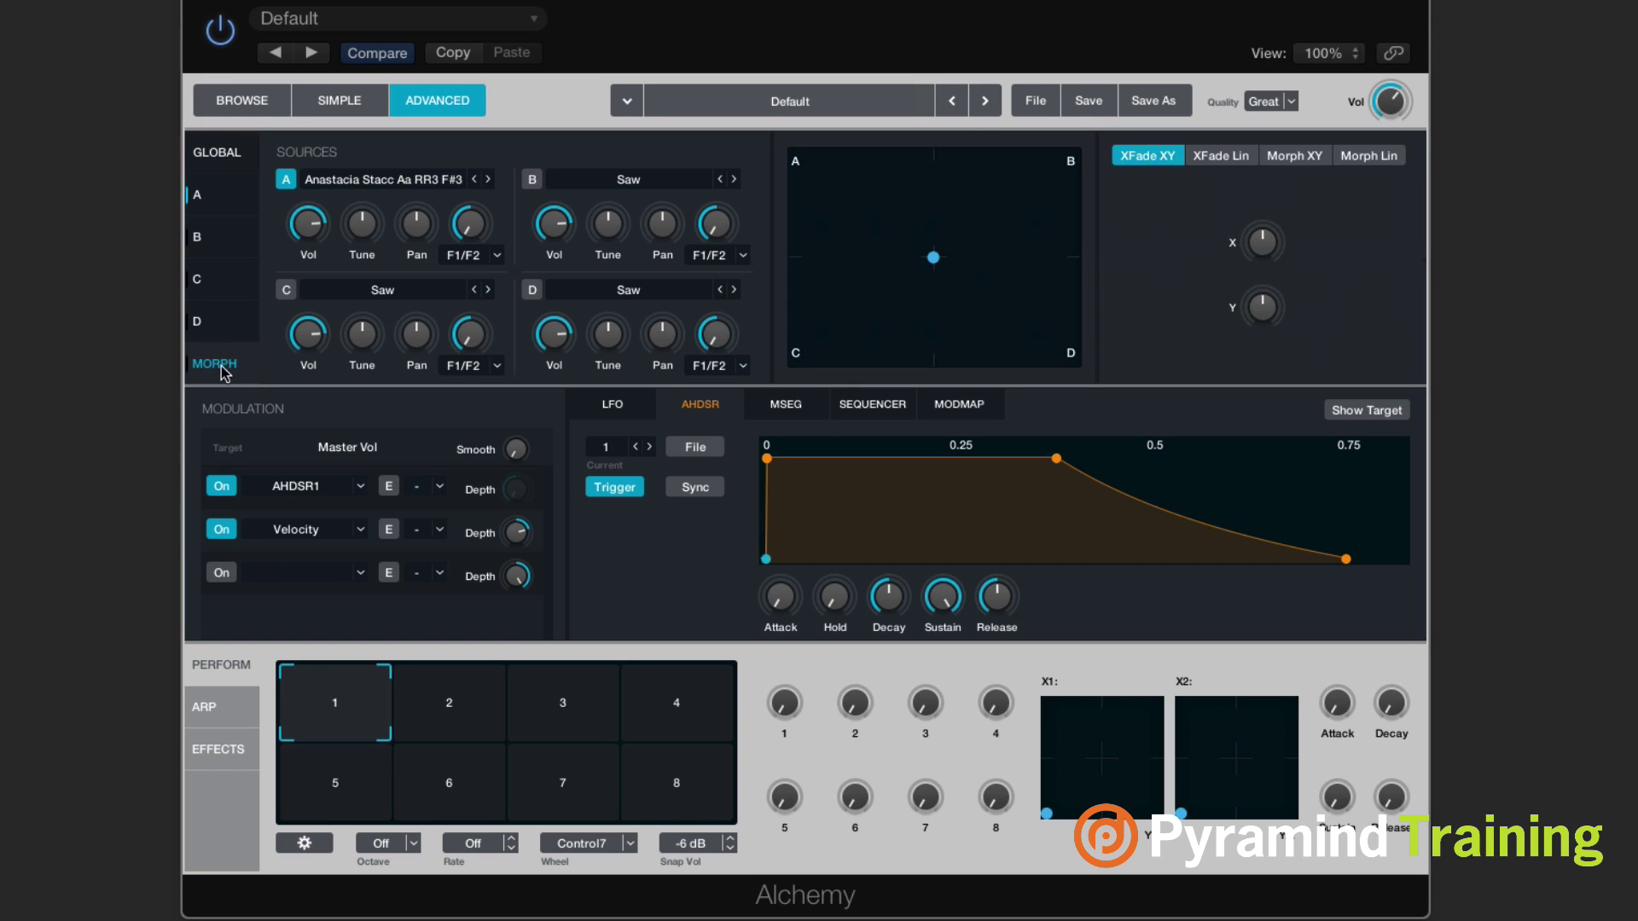
pyautogui.click(201, 195)
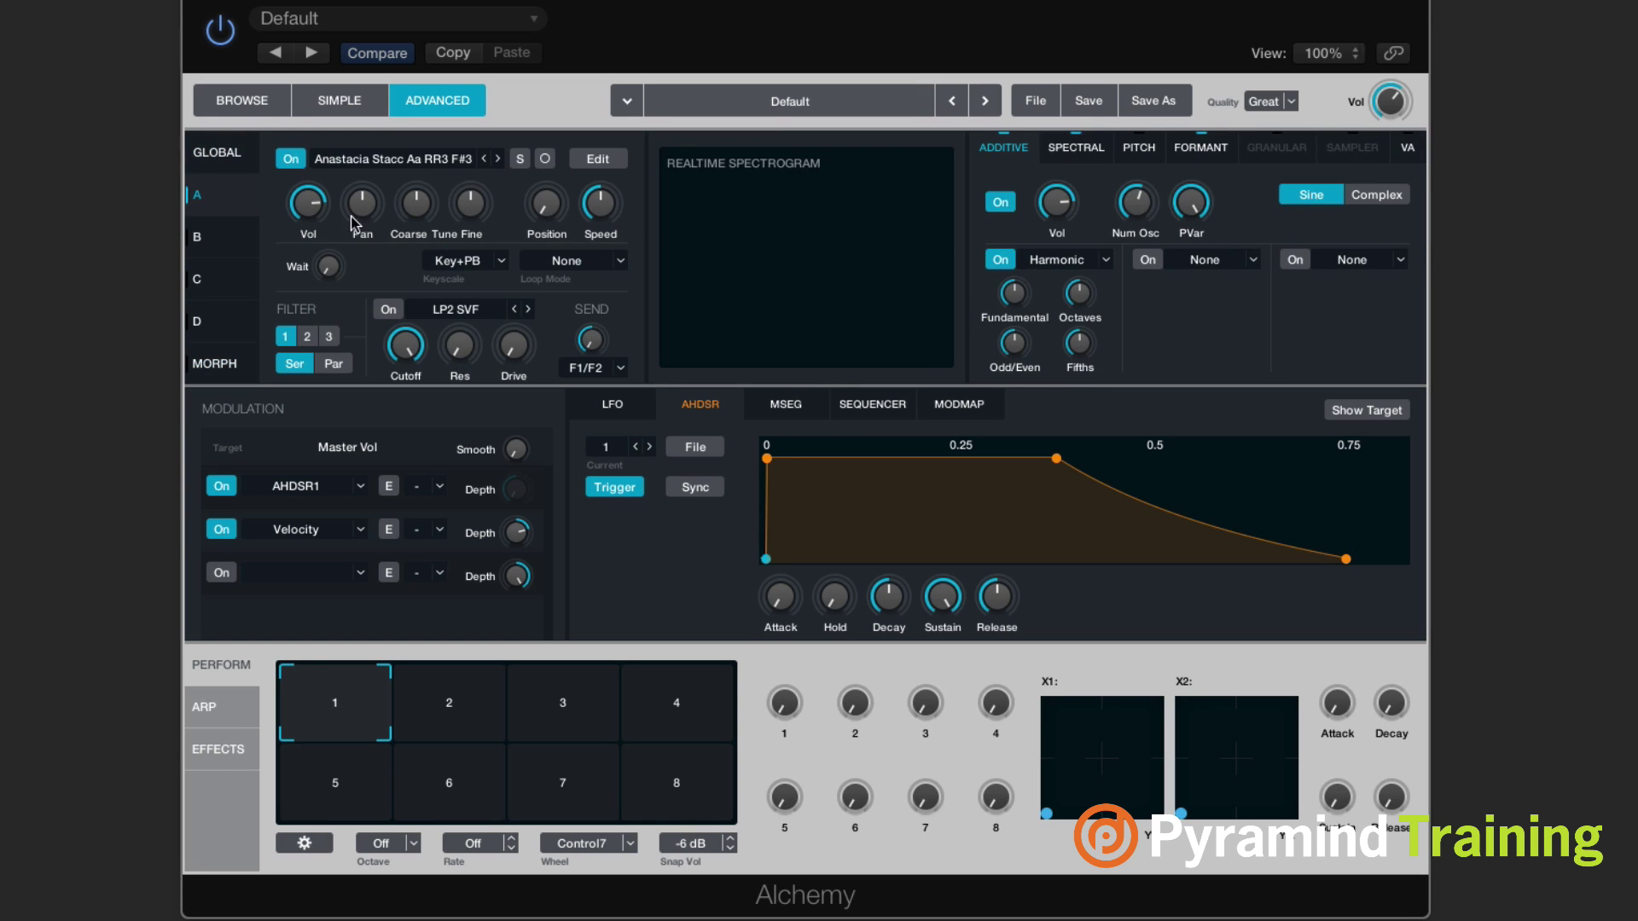
pyautogui.click(590, 159)
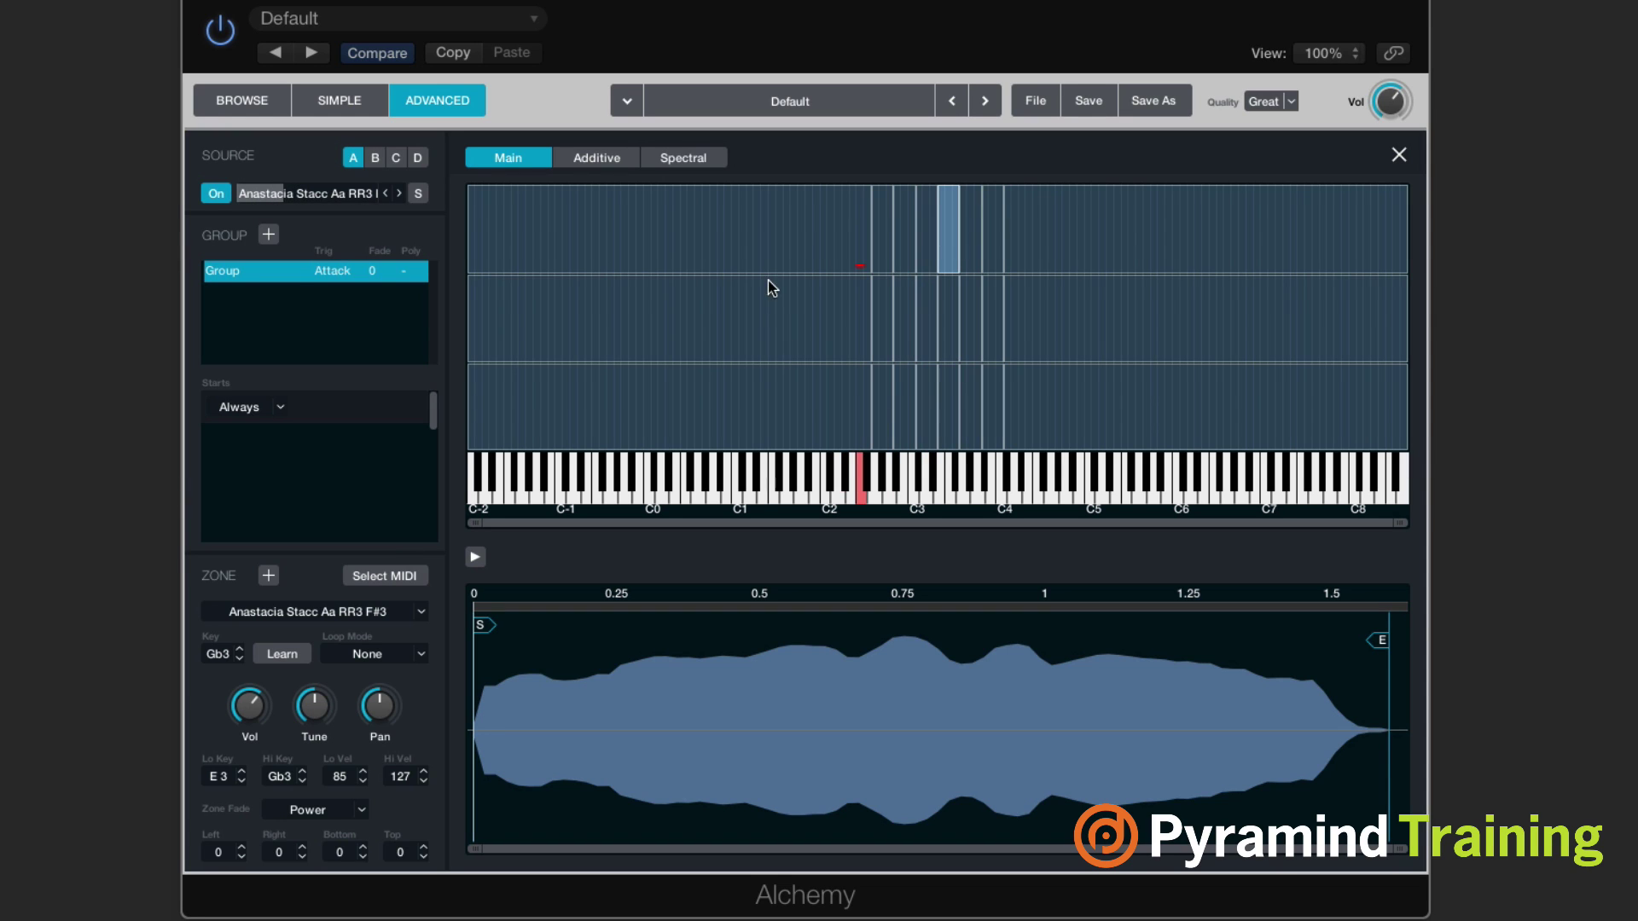
pyautogui.click(660, 150)
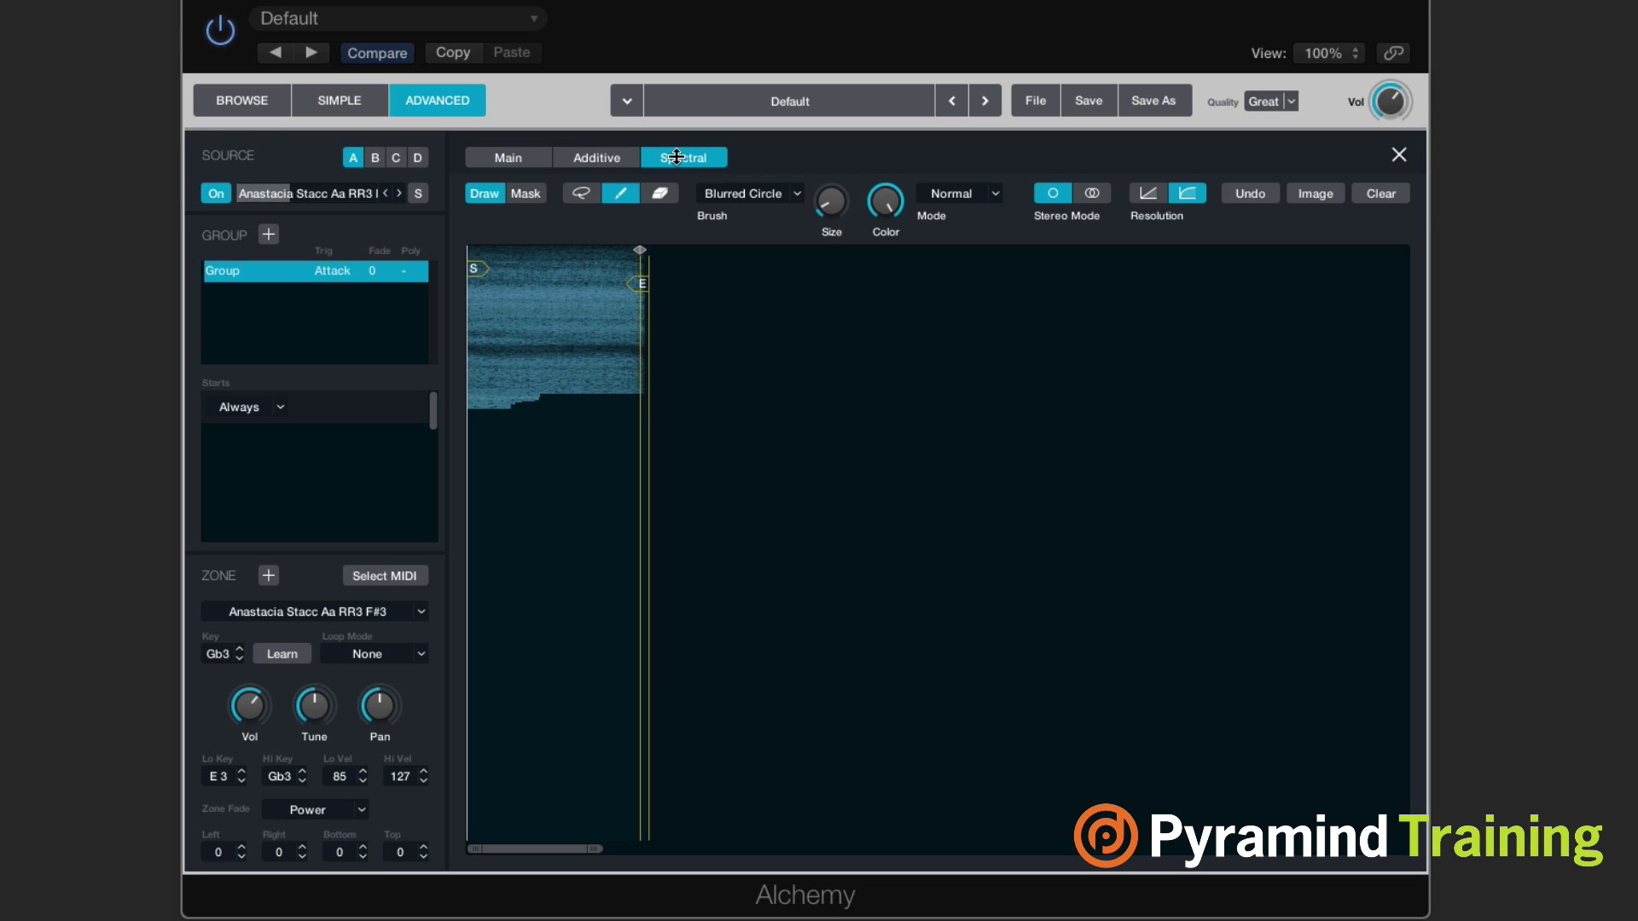
# Lower two points of the RR3 F#3 zone's overall additive volume envelope, near 0.15 s and 0.35 s, check the waveform and close the editor.
pyautogui.click(607, 157)
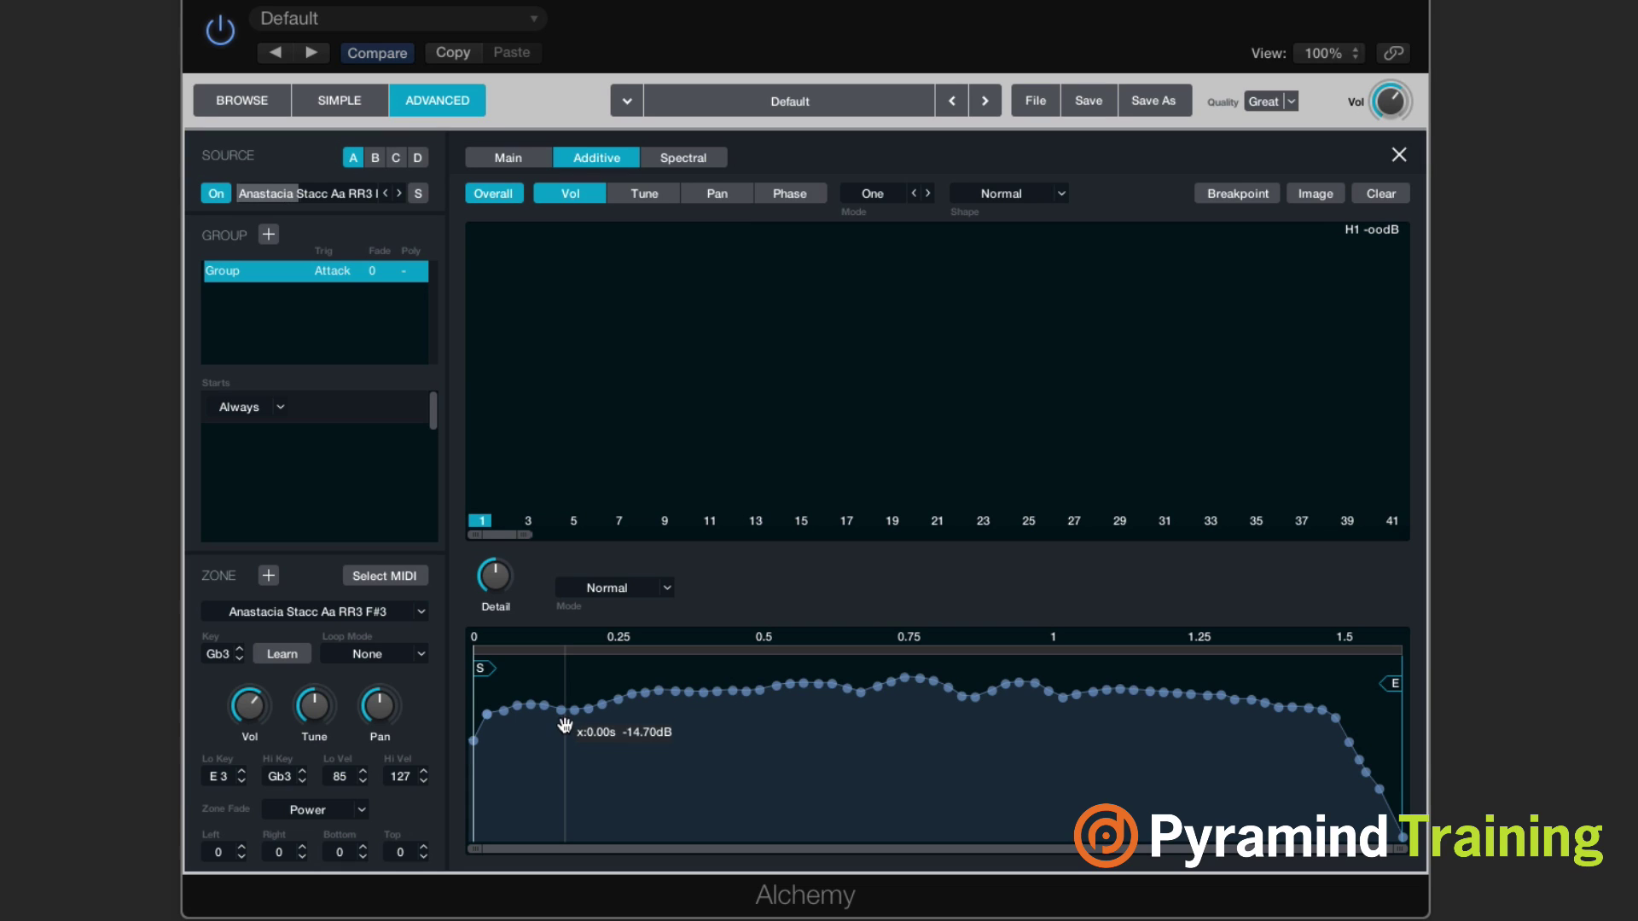
pyautogui.moveTo(561, 709); pyautogui.dragTo(559, 767)
pyautogui.moveTo(674, 690); pyautogui.dragTo(672, 751)
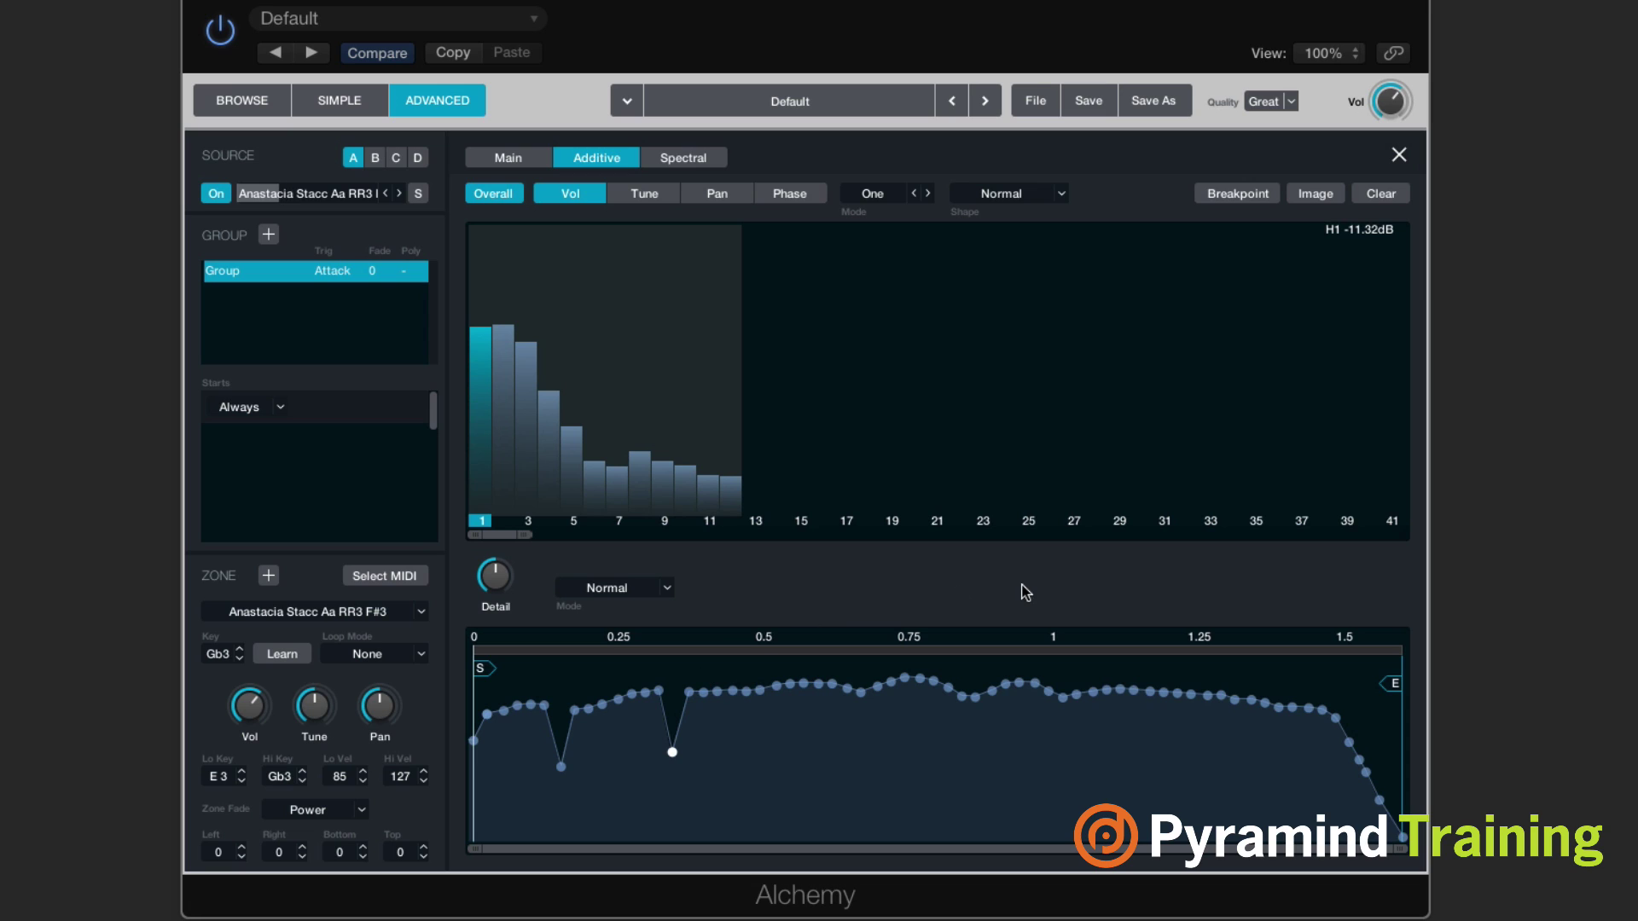
pyautogui.click(522, 159)
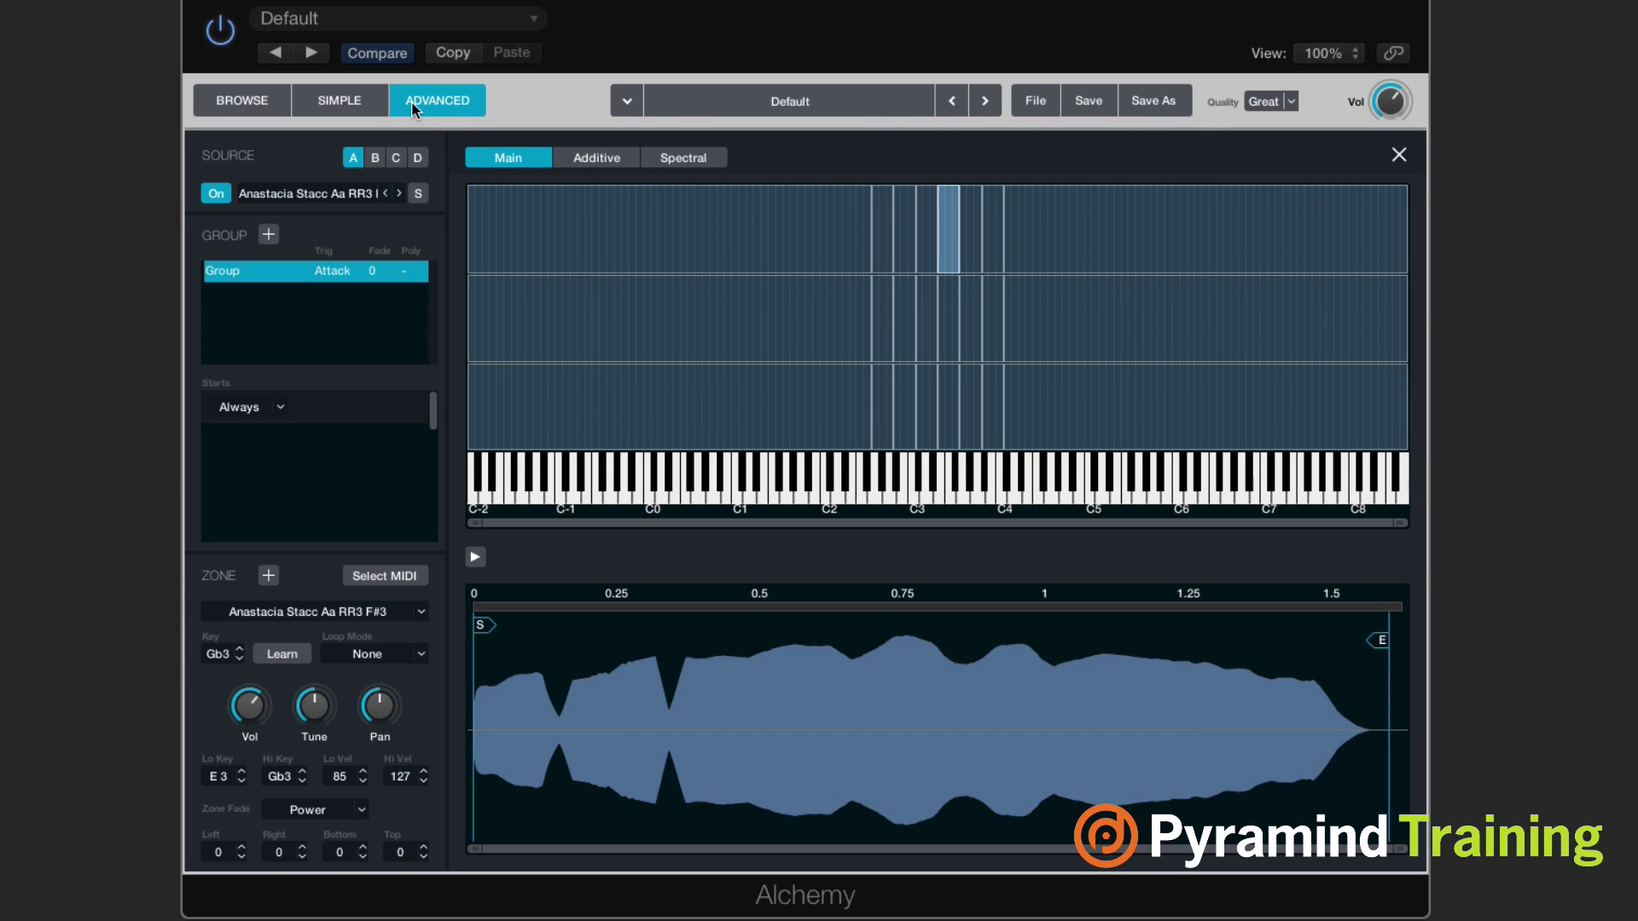
pyautogui.click(1398, 156)
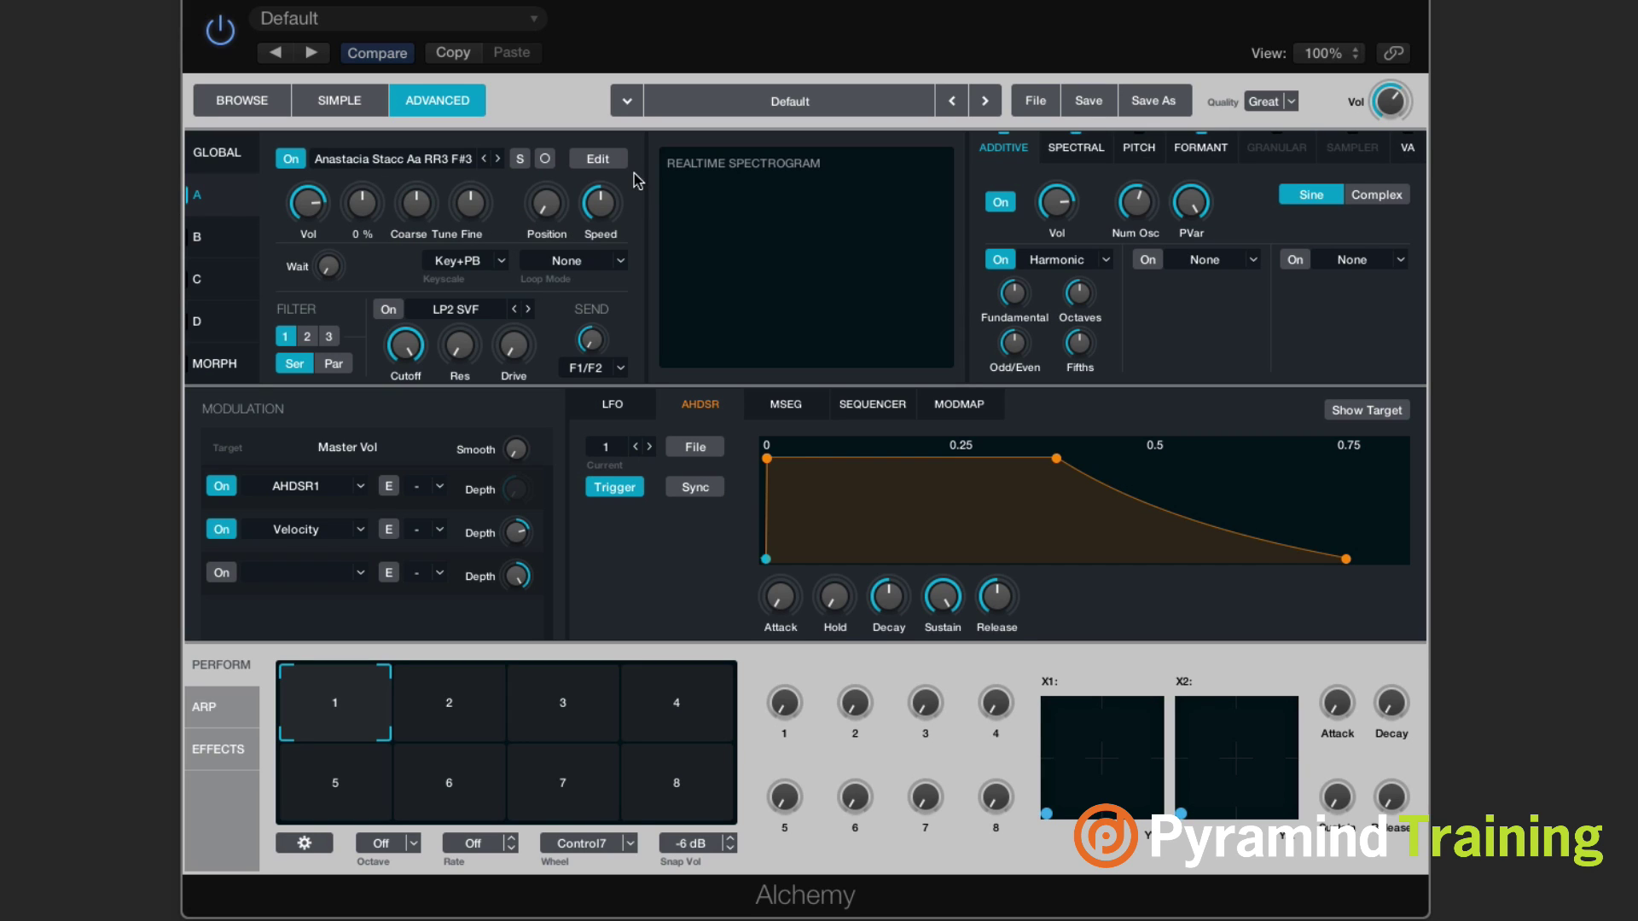
# Examine the effects routing choices for the first global filter's output, keeping it on FX Main.
pyautogui.click(229, 155)
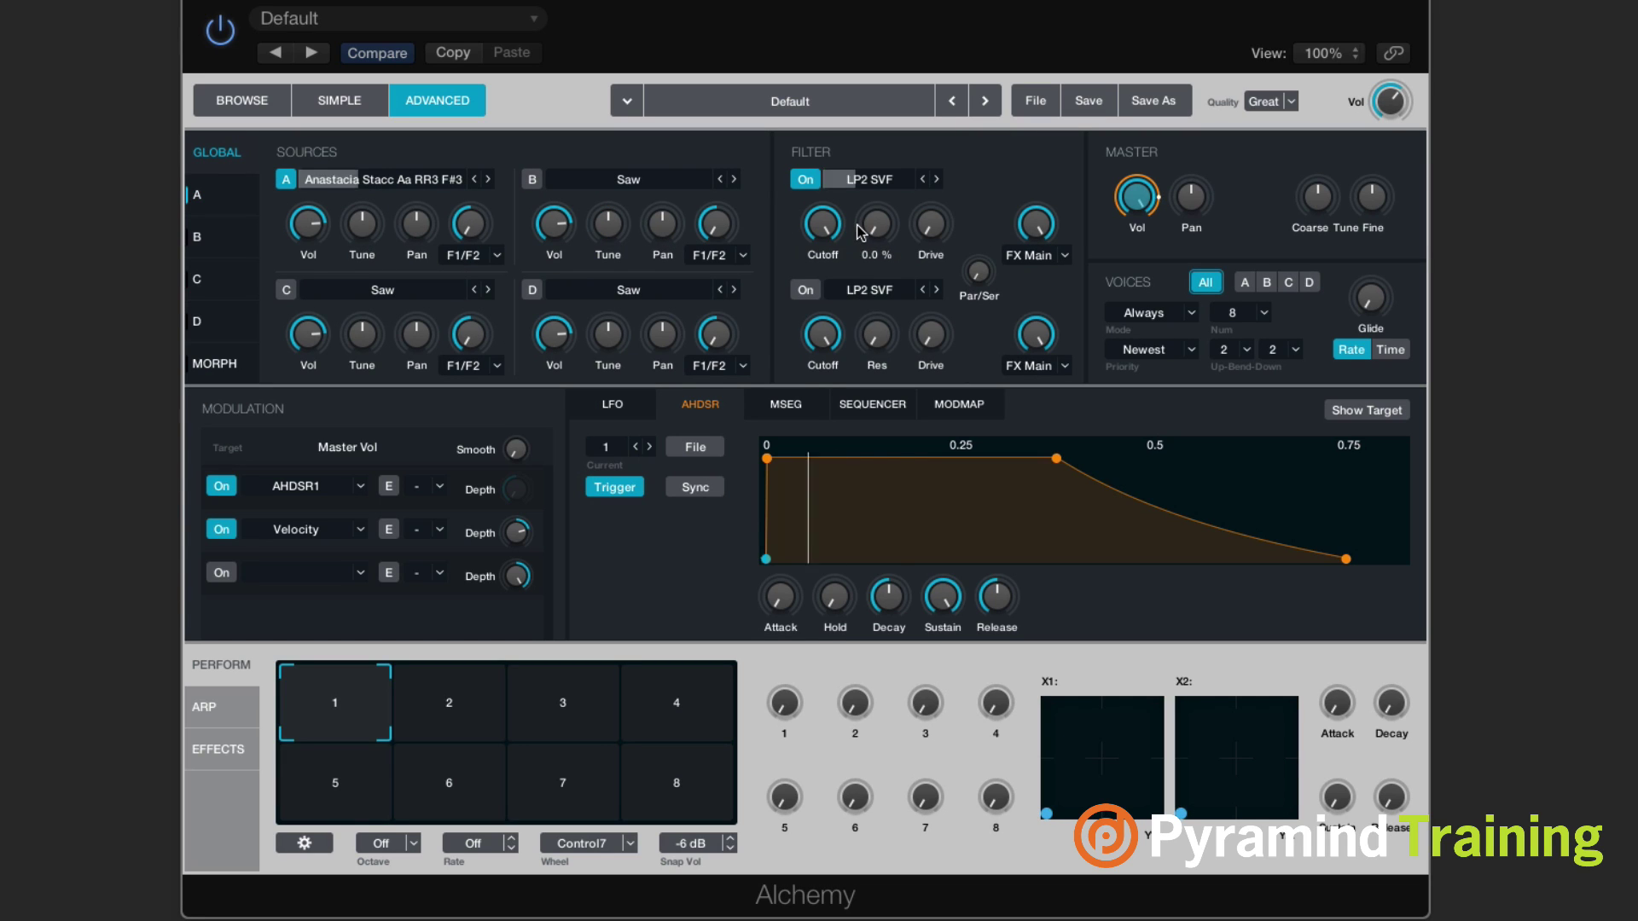
pyautogui.click(1020, 224)
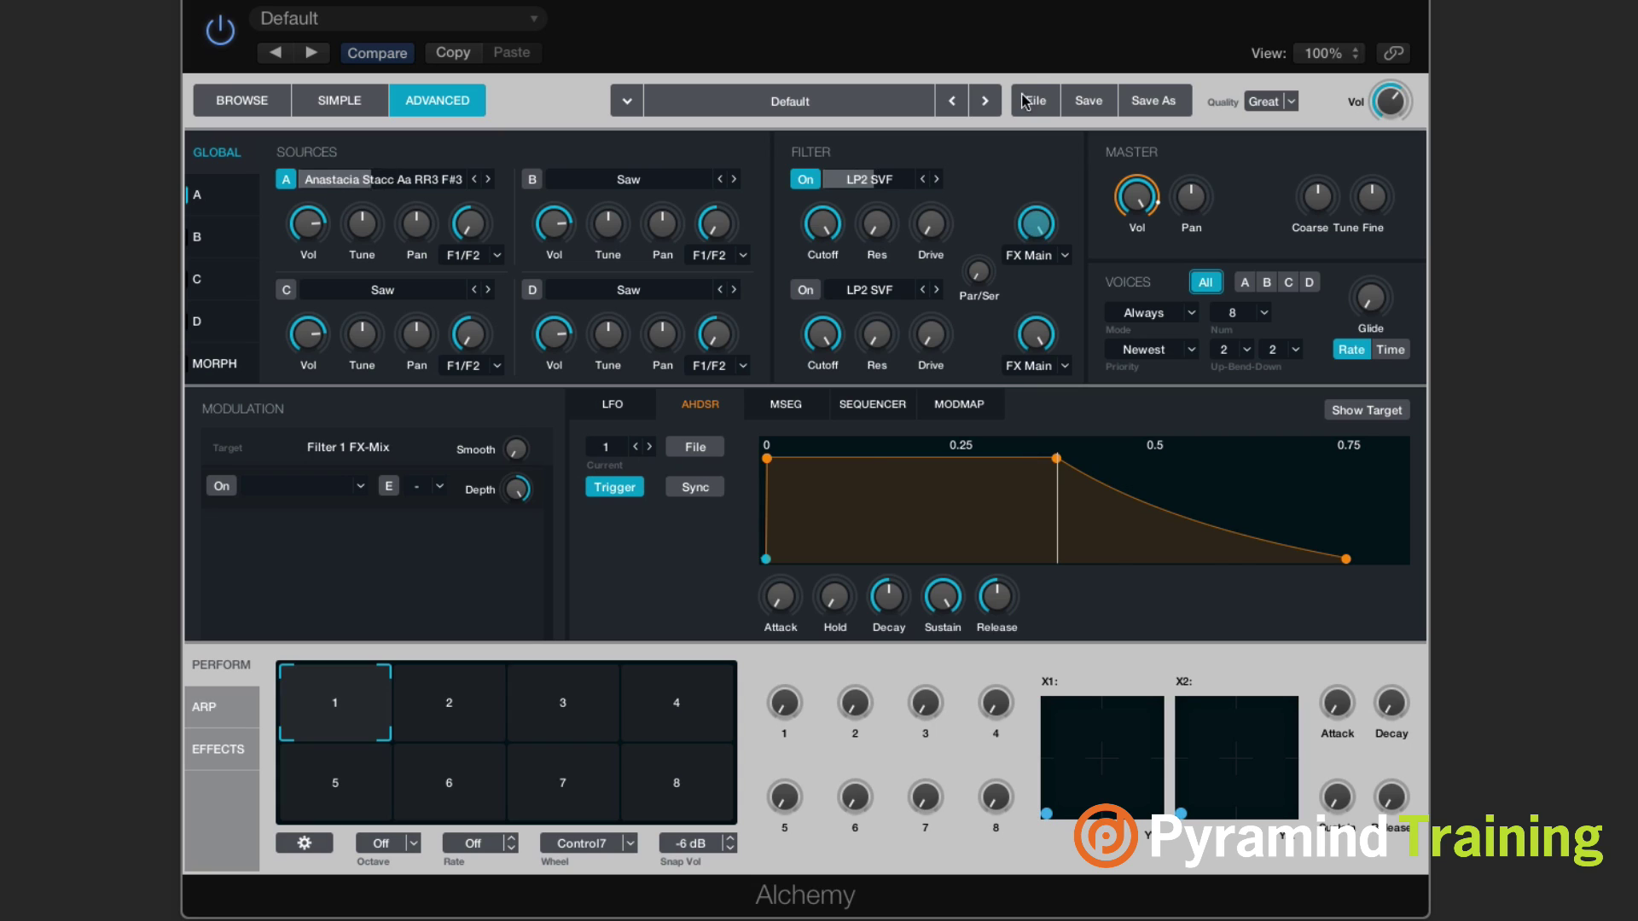
pyautogui.click(1063, 255)
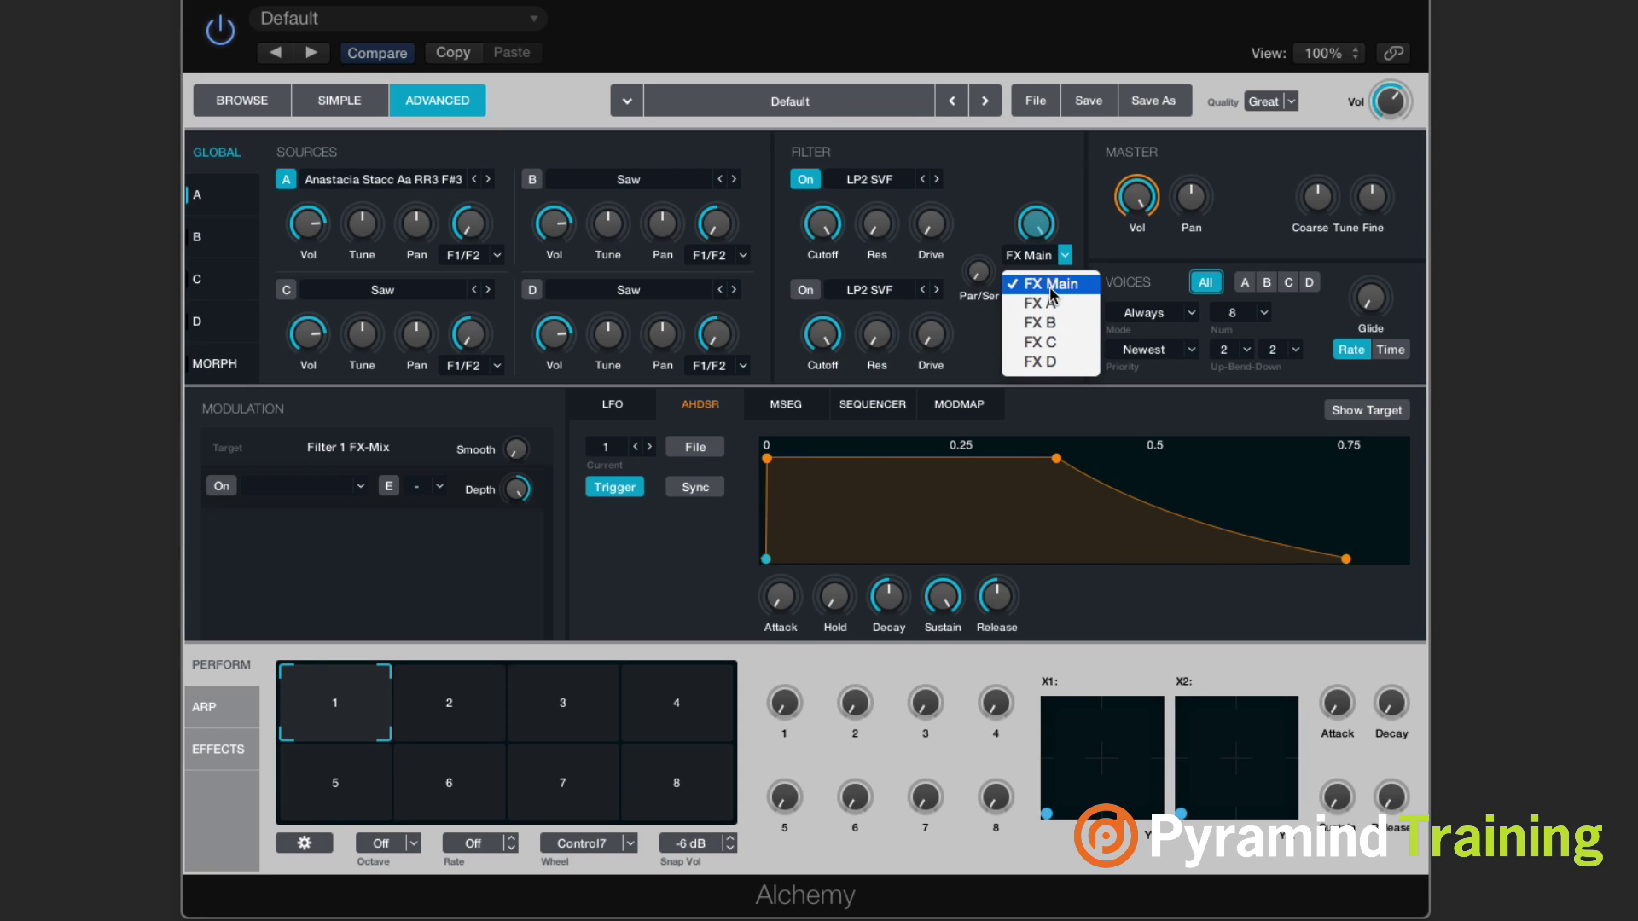
pyautogui.click(1051, 286)
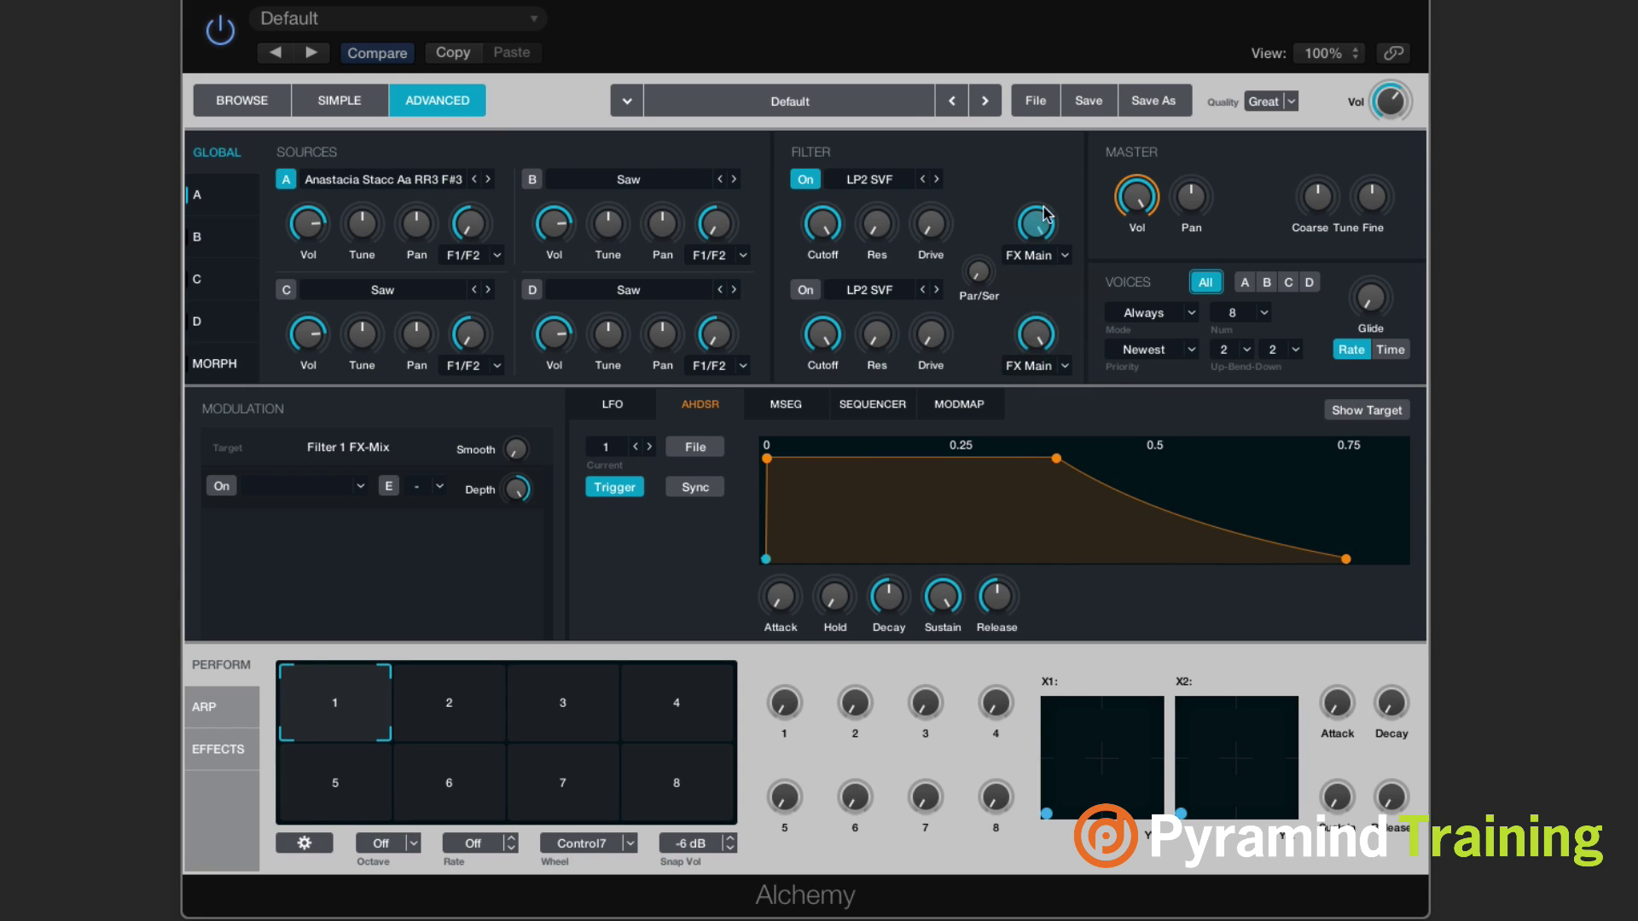
pyautogui.click(1050, 259)
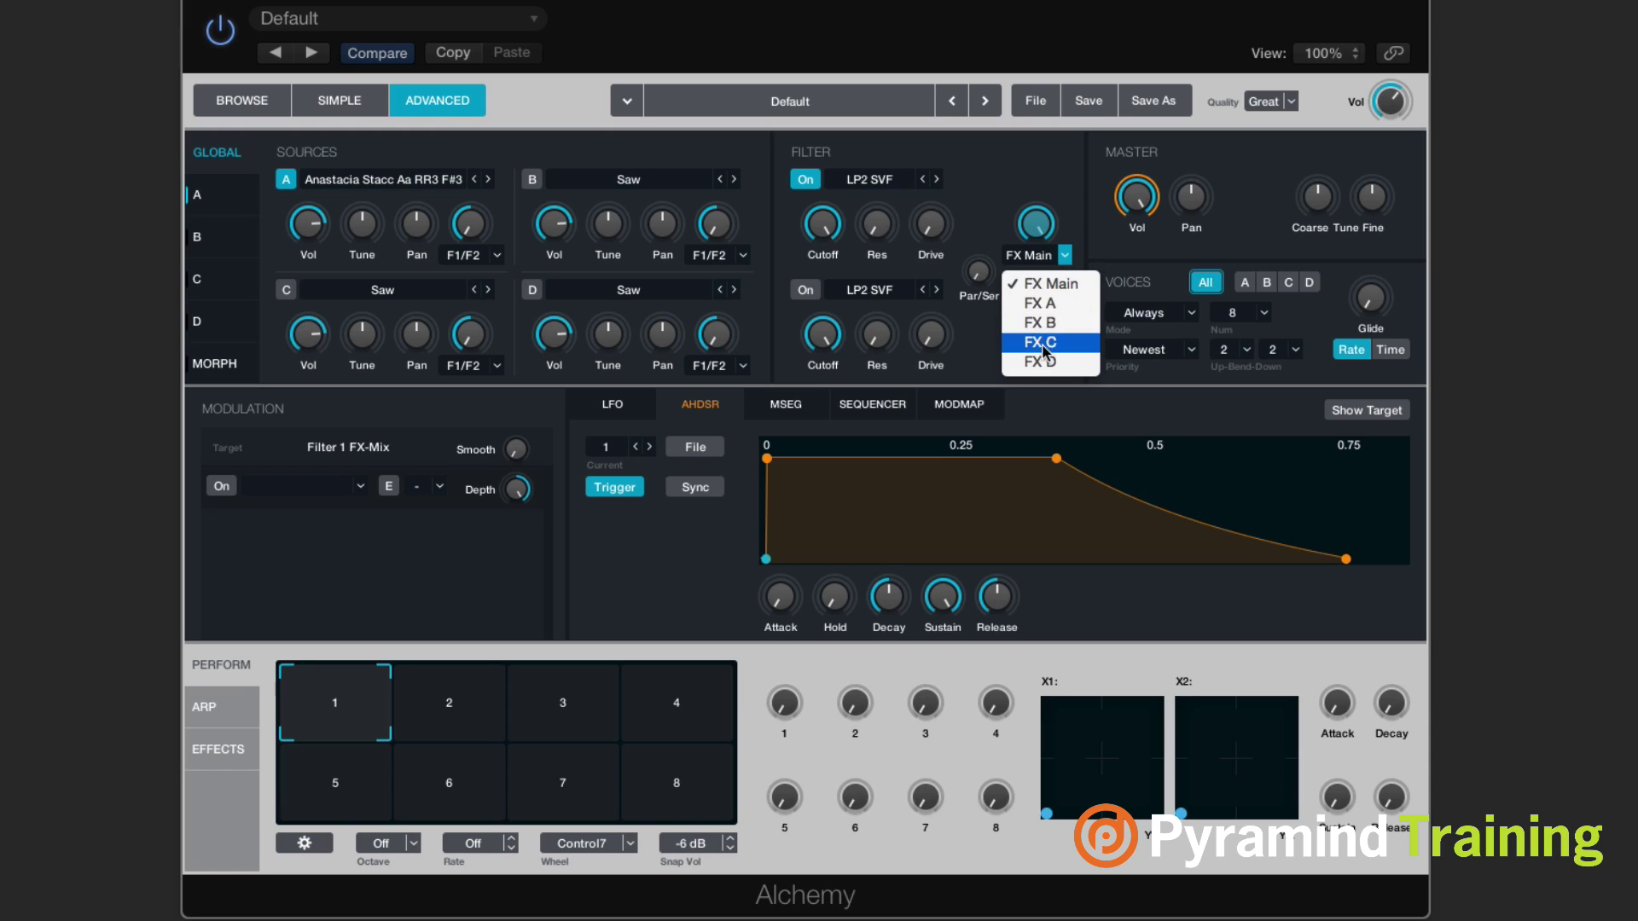
pyautogui.click(1056, 287)
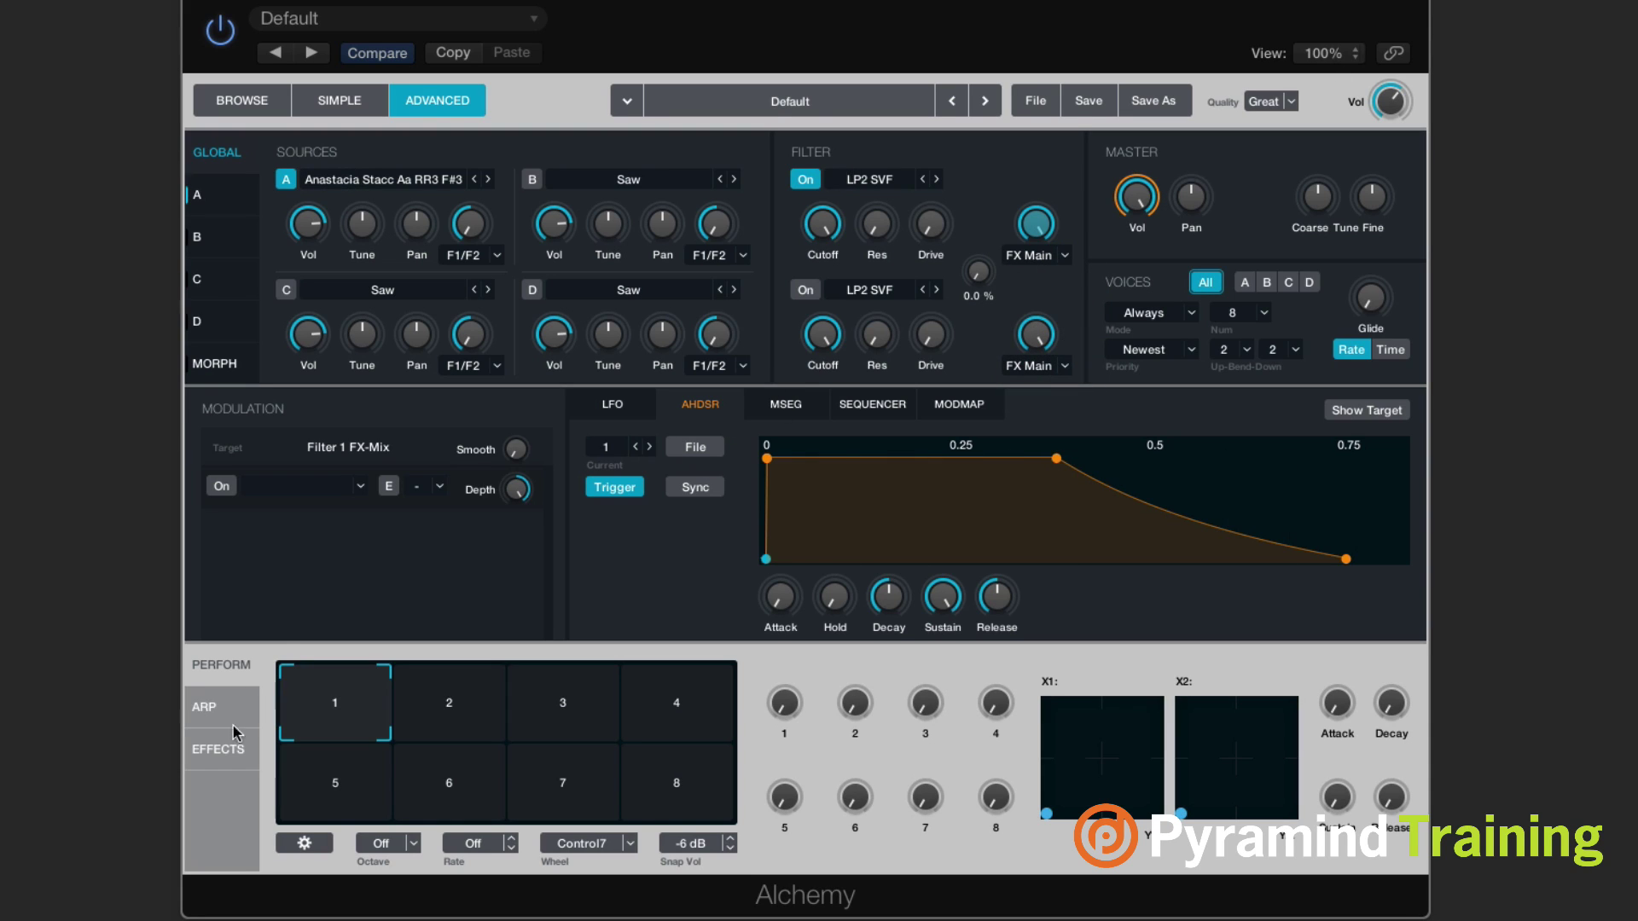
# Turn on the first effect slot of the Main effects rack and load Classic Reverb into it.
pyautogui.click(217, 749)
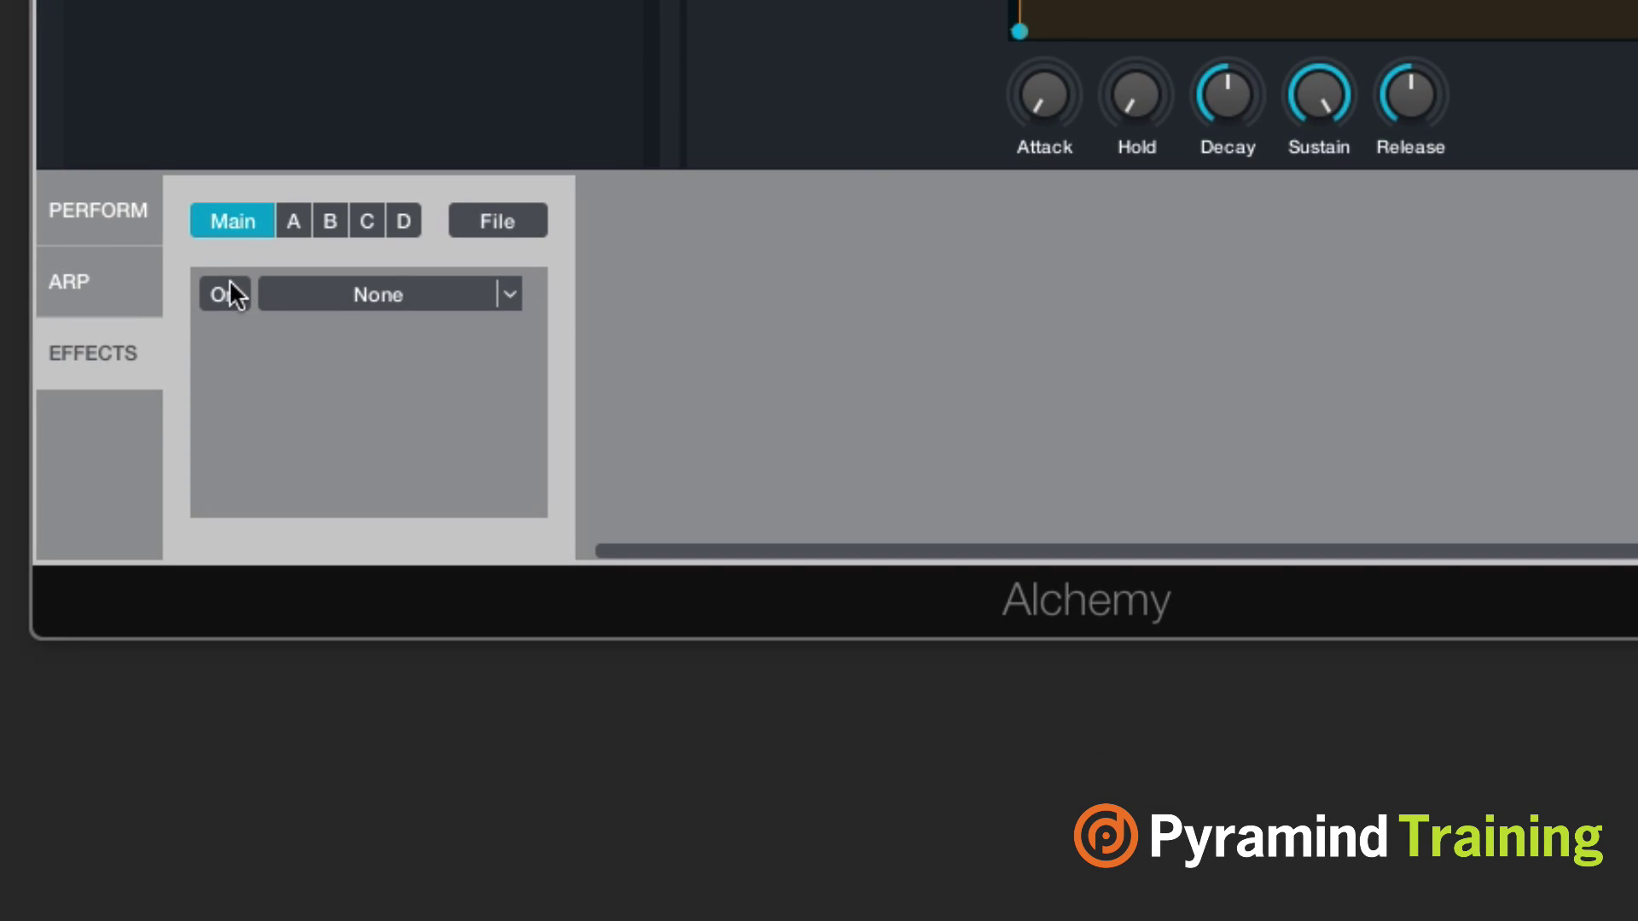
pyautogui.click(227, 290)
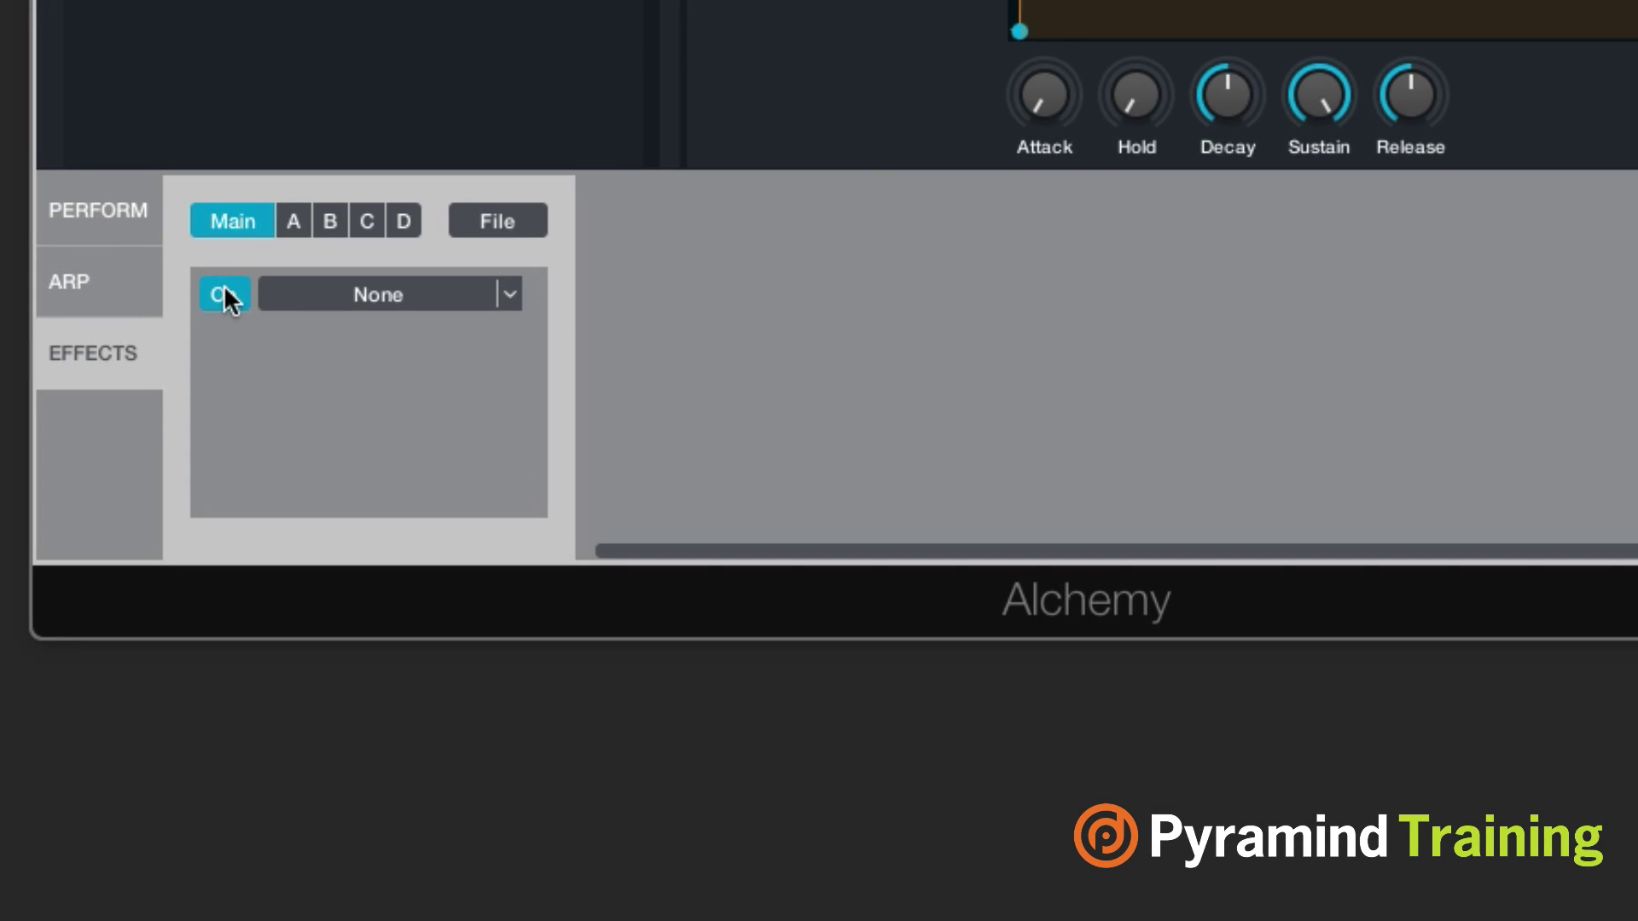
pyautogui.click(511, 293)
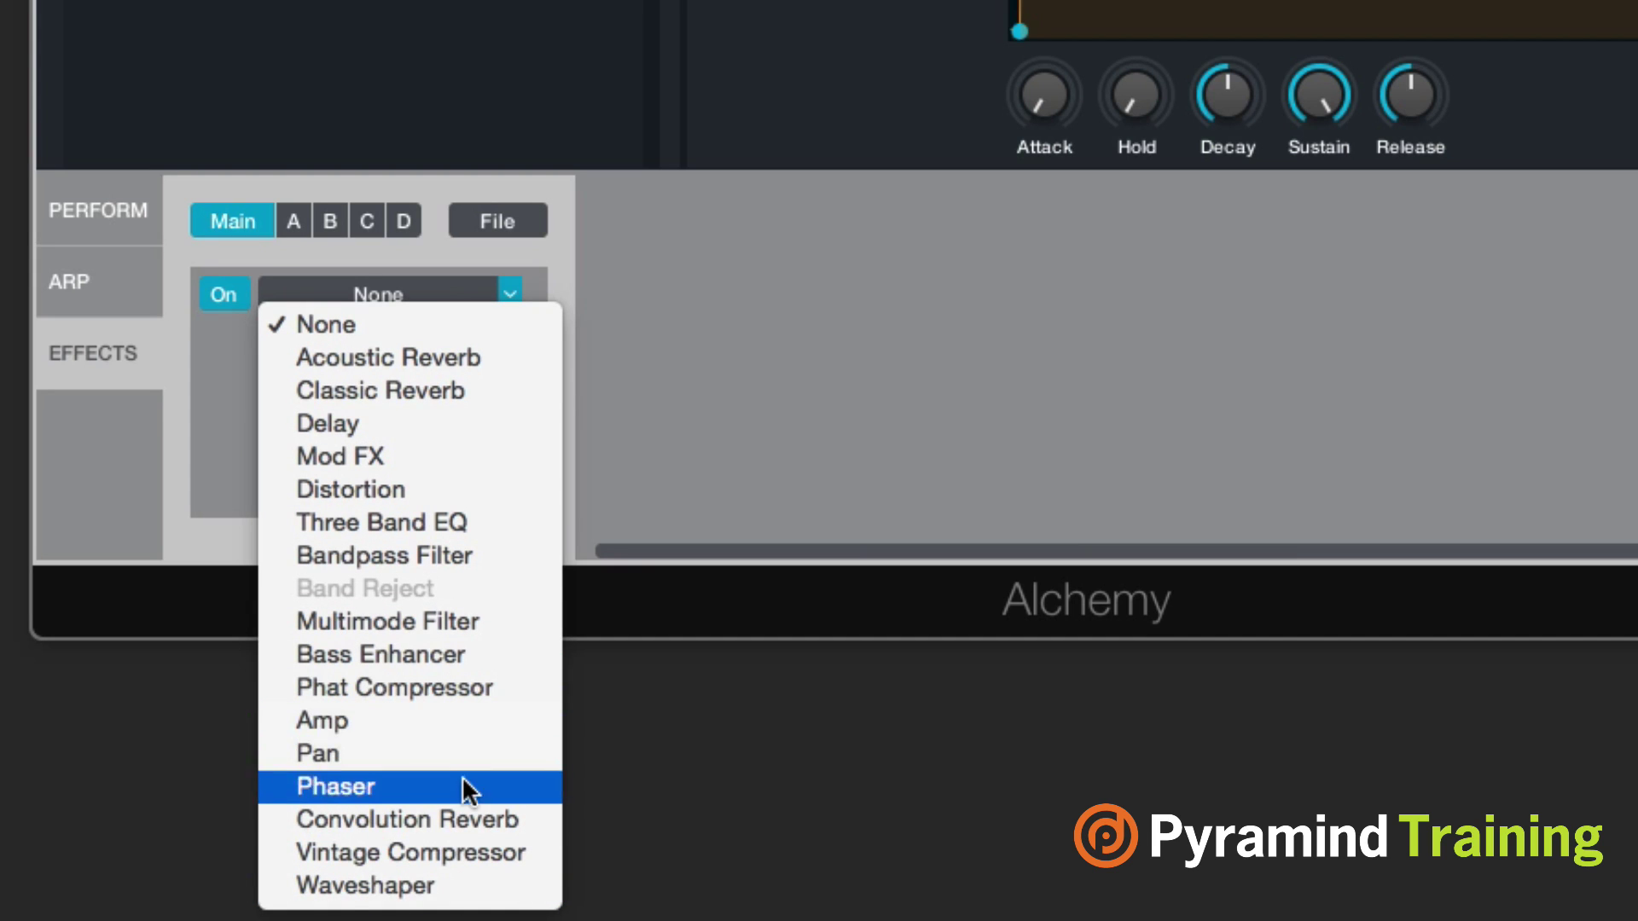
pyautogui.click(450, 390)
pyautogui.moveTo(831, 296)
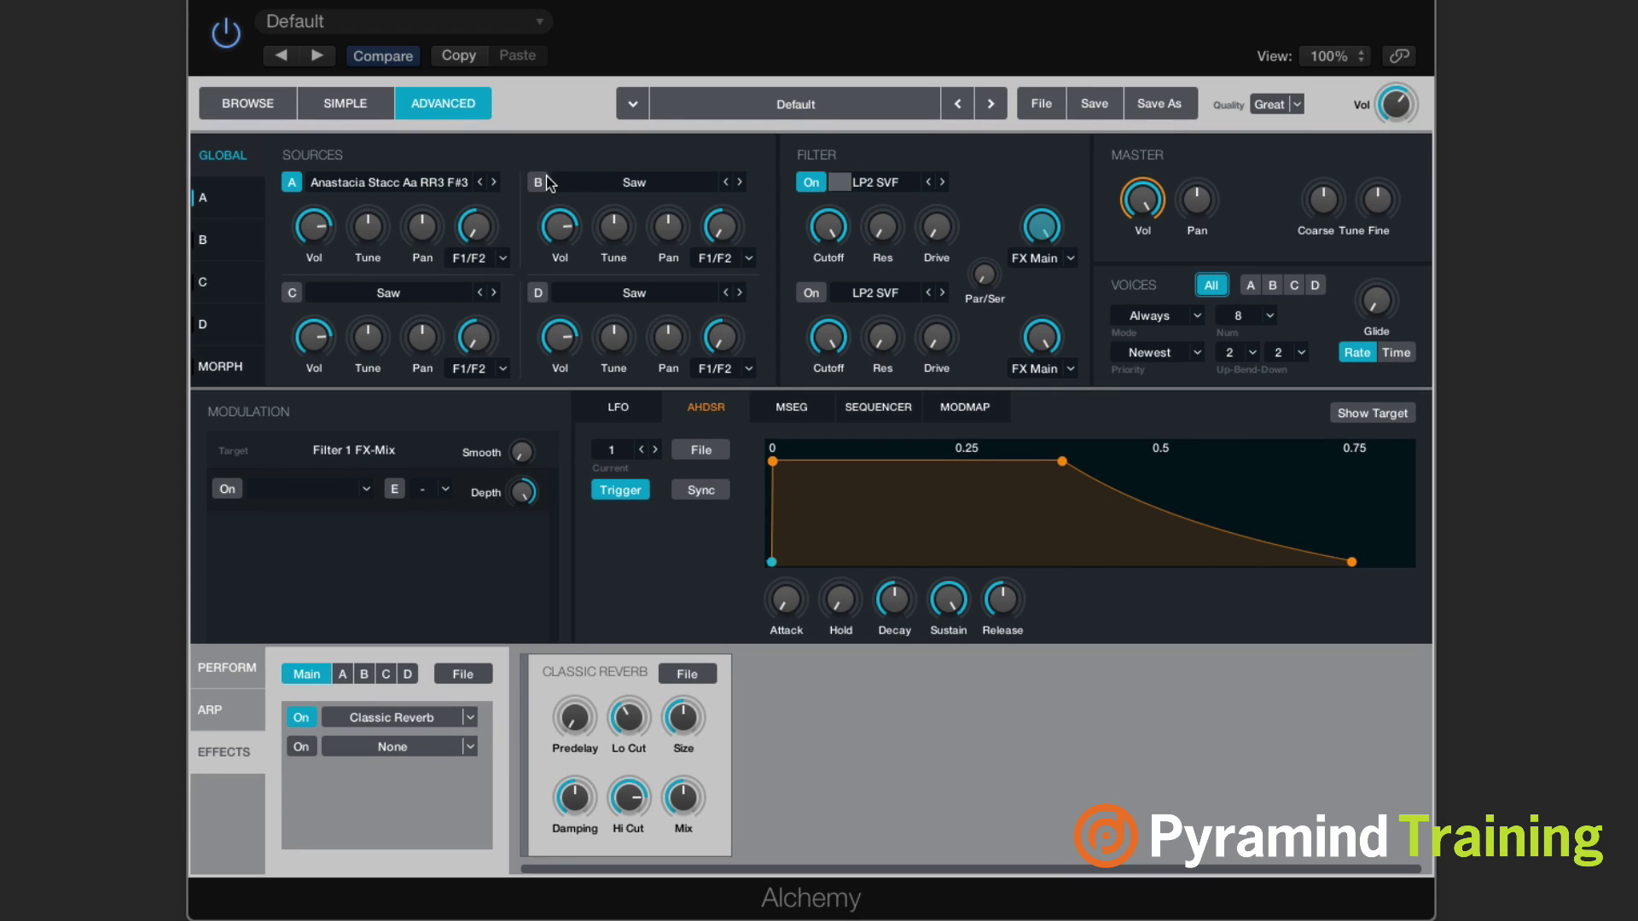
# Turn on source B, route its output to F1/FX B and raise its send fully toward FX B.
pyautogui.click(537, 182)
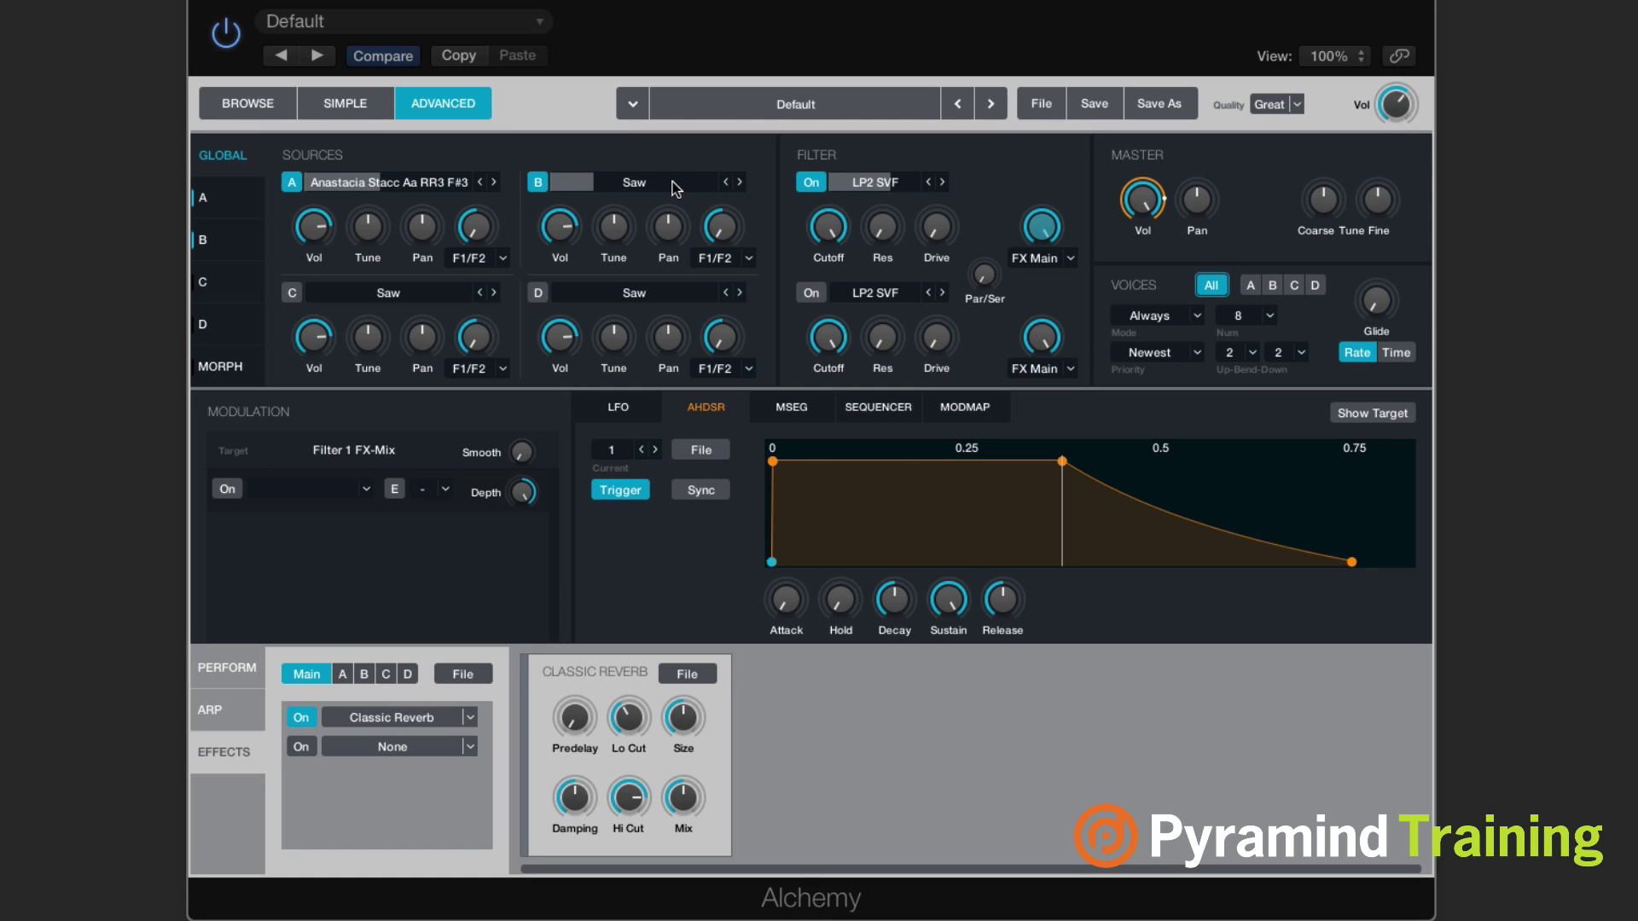
pyautogui.click(748, 258)
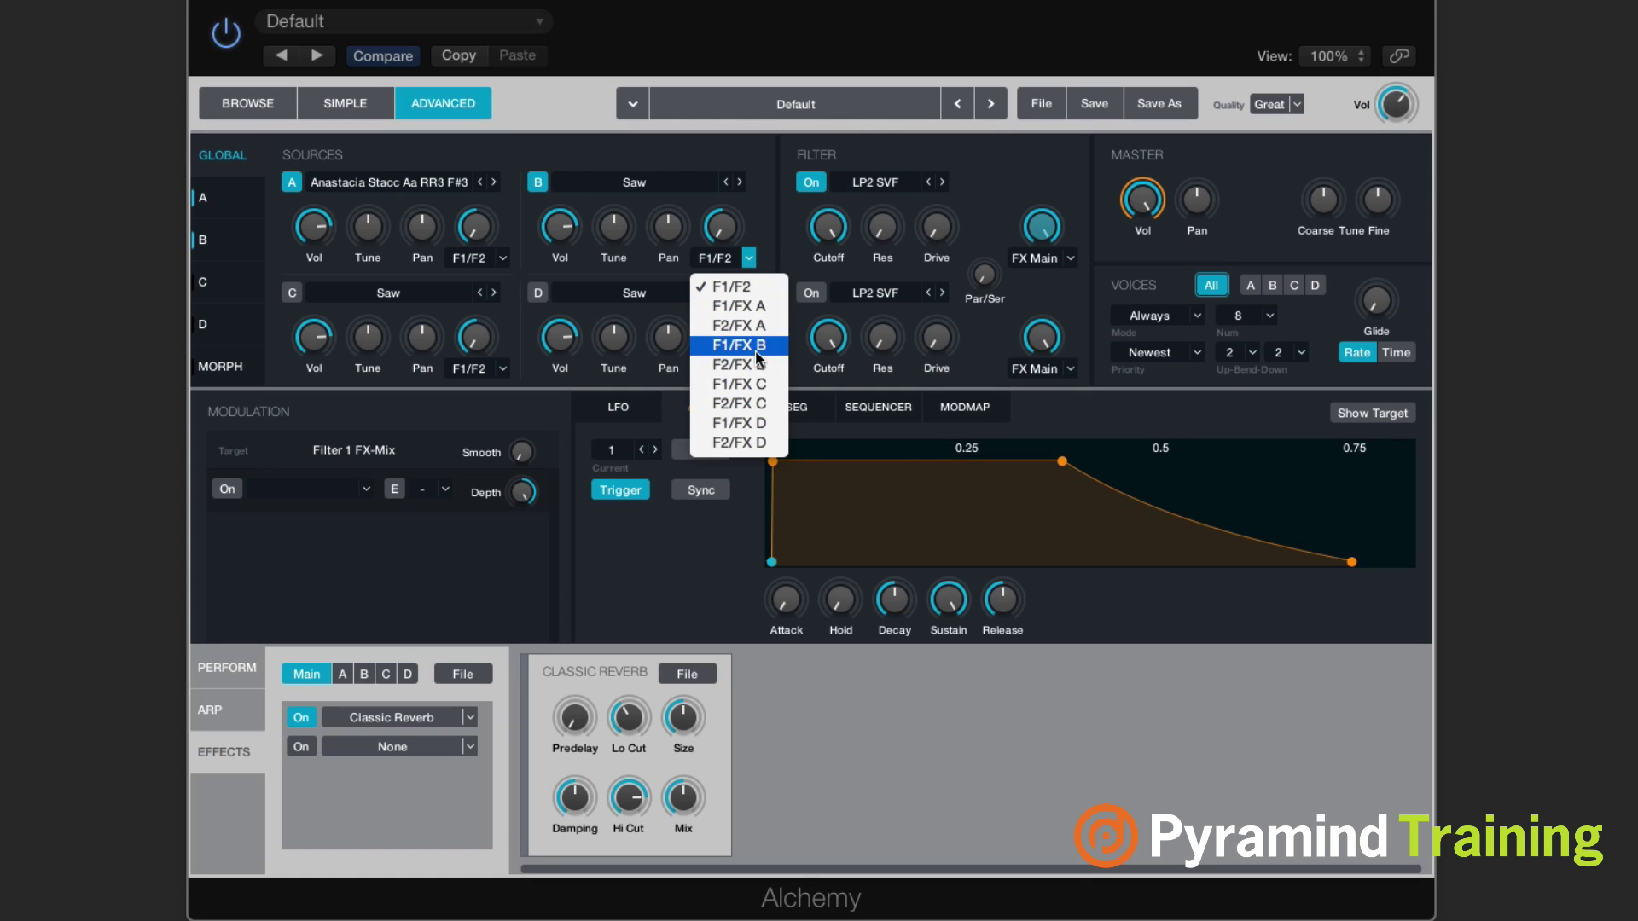
pyautogui.click(740, 345)
pyautogui.click(721, 226)
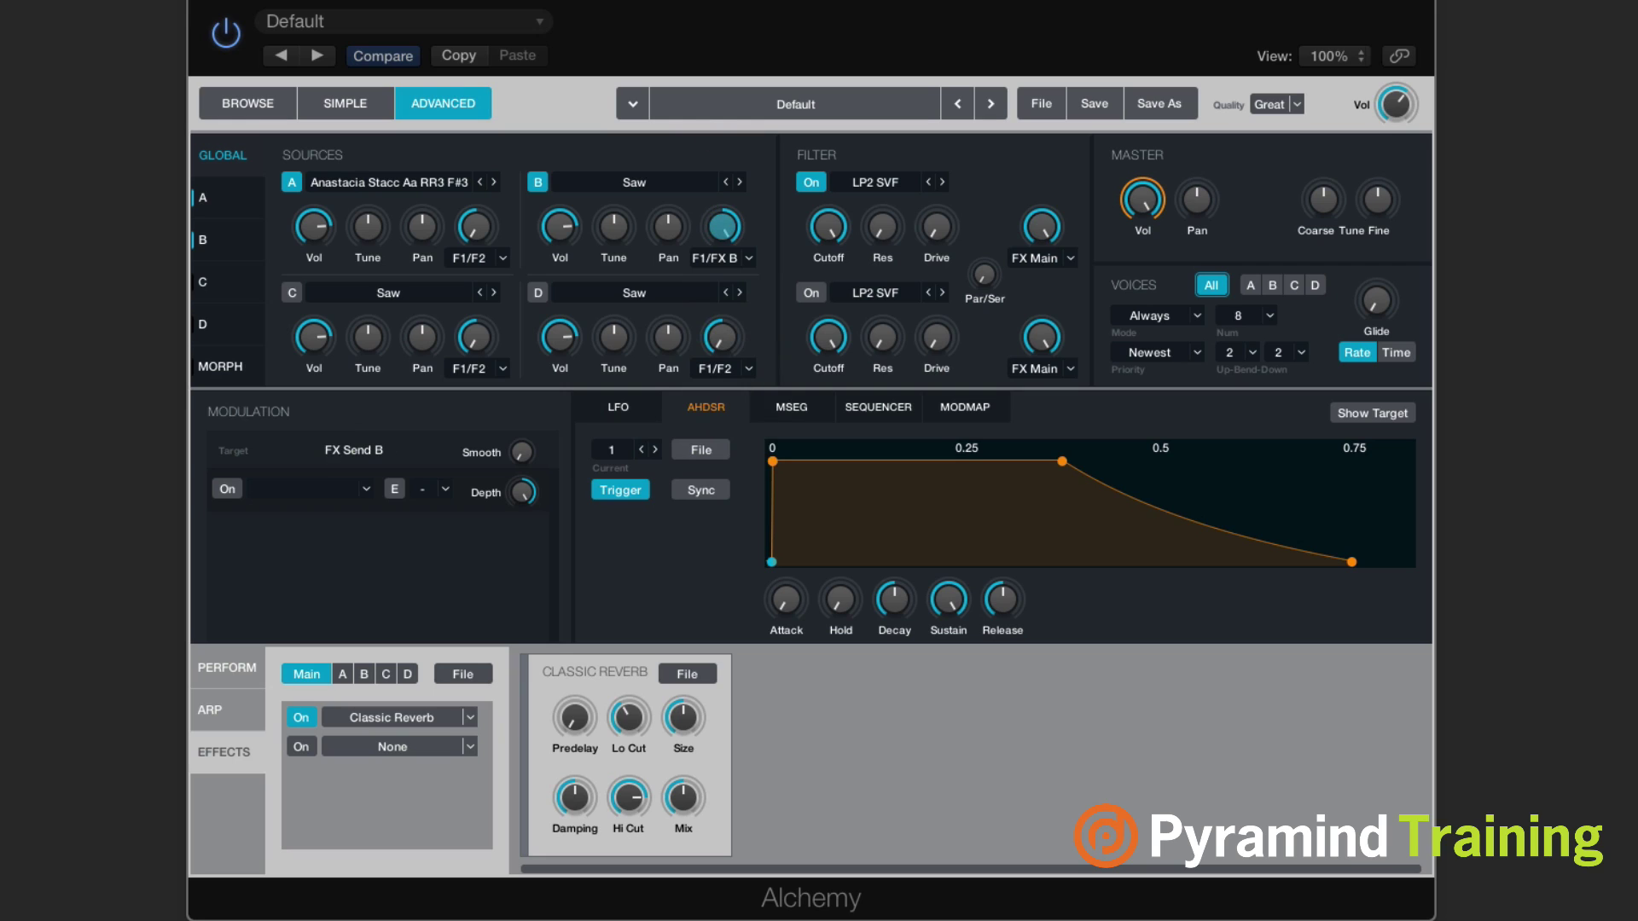
# Load a Delay into the first effect slot of effects rack B.
pyautogui.click(363, 674)
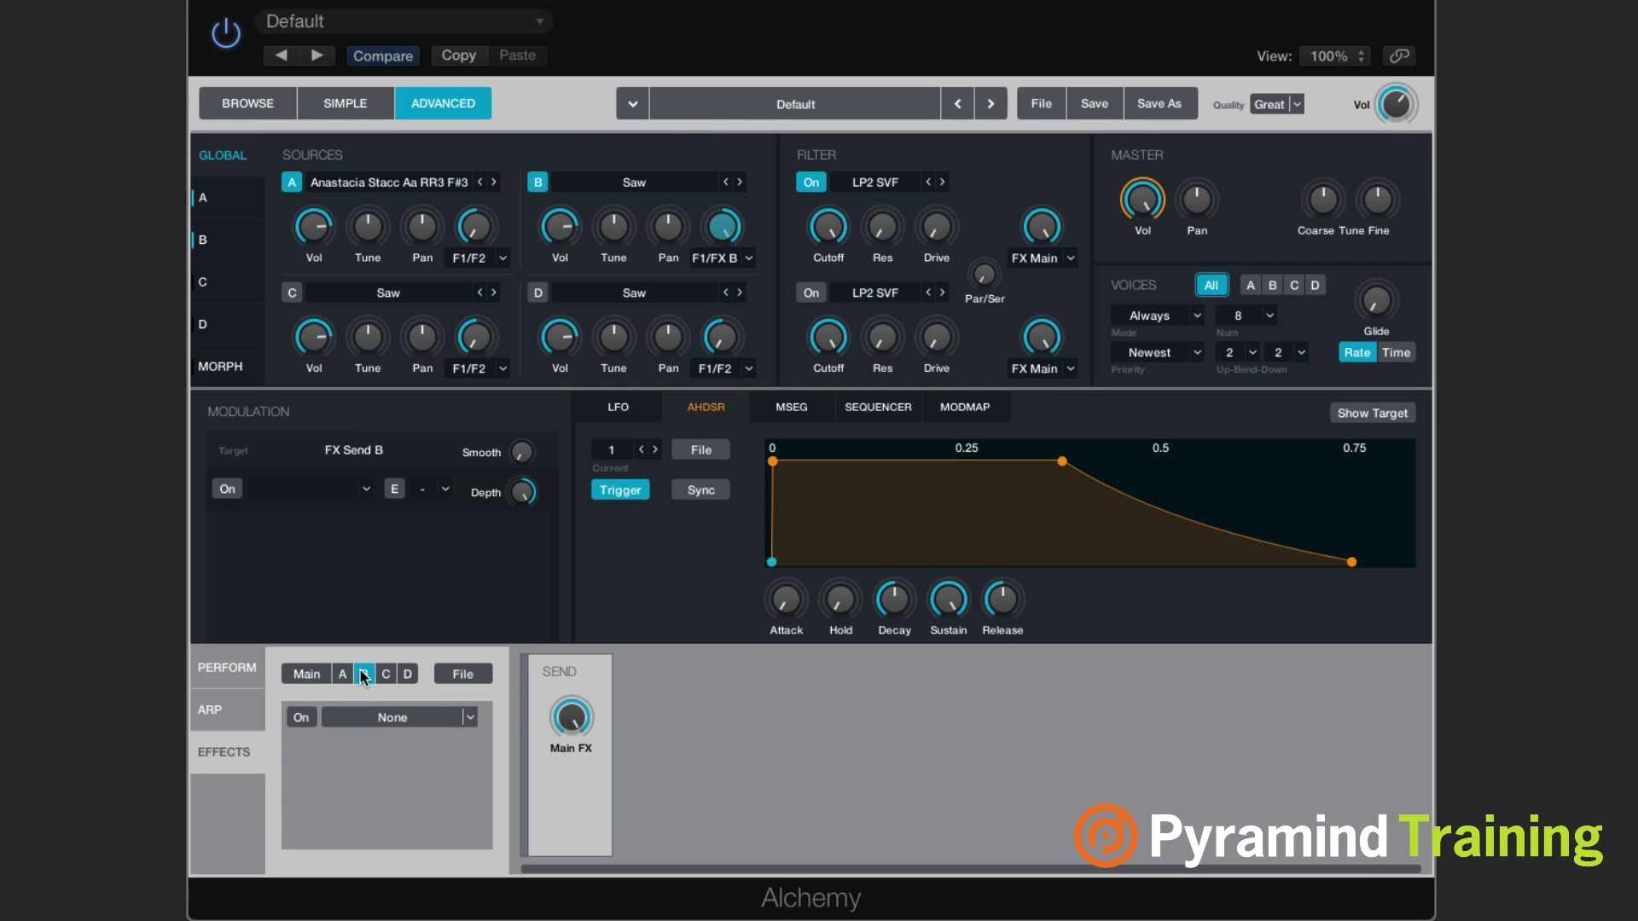
pyautogui.click(469, 718)
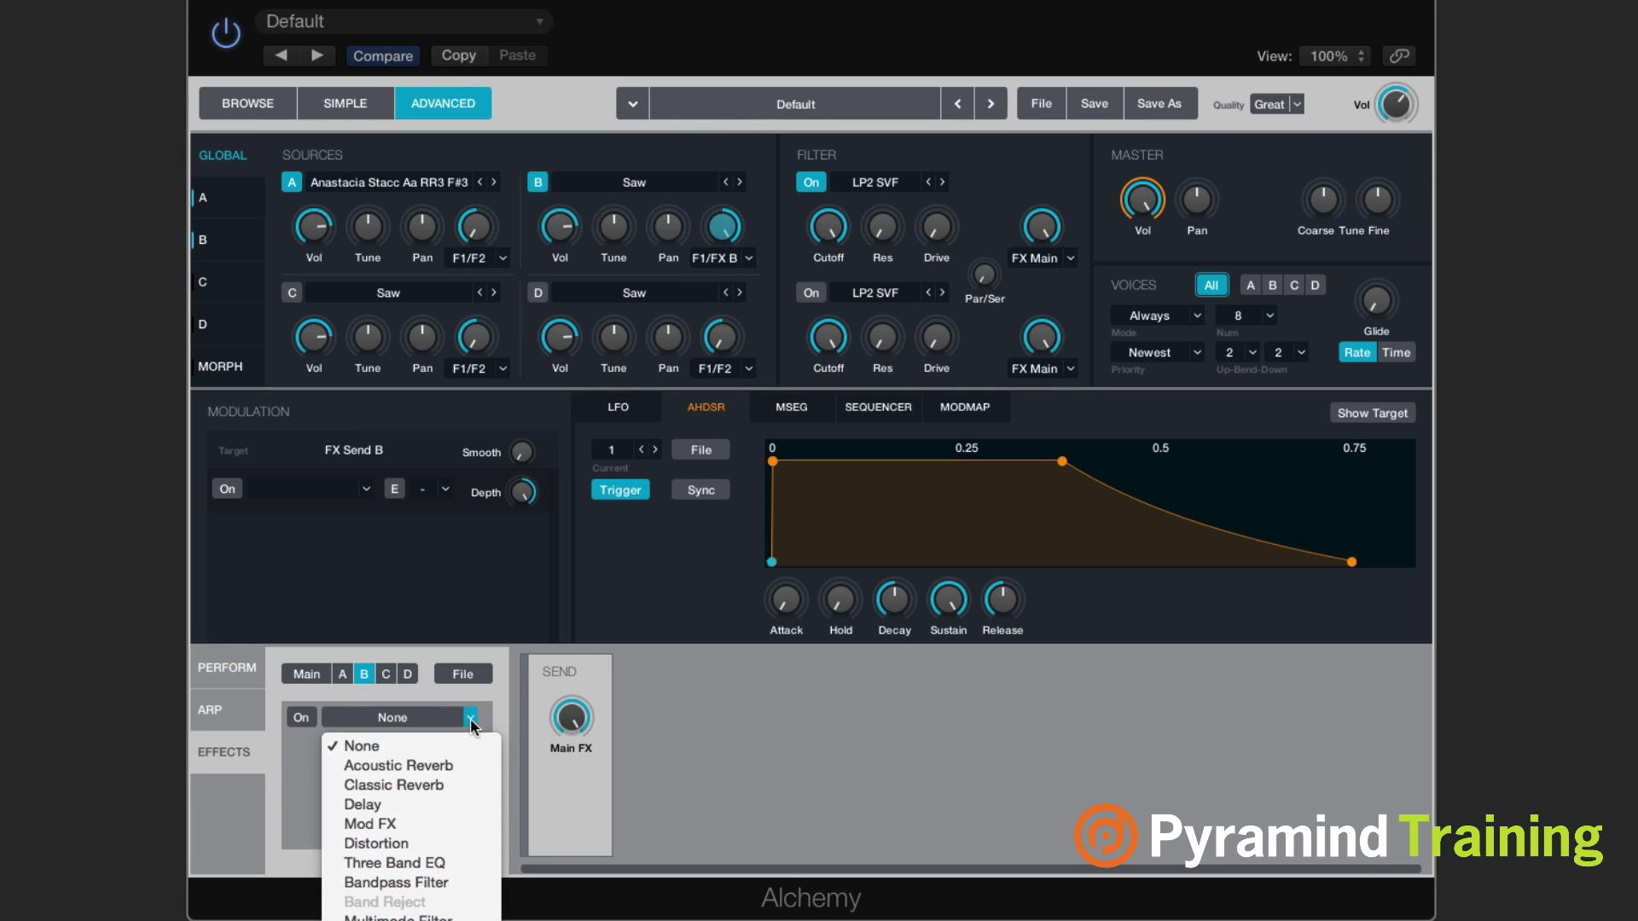
pyautogui.click(425, 809)
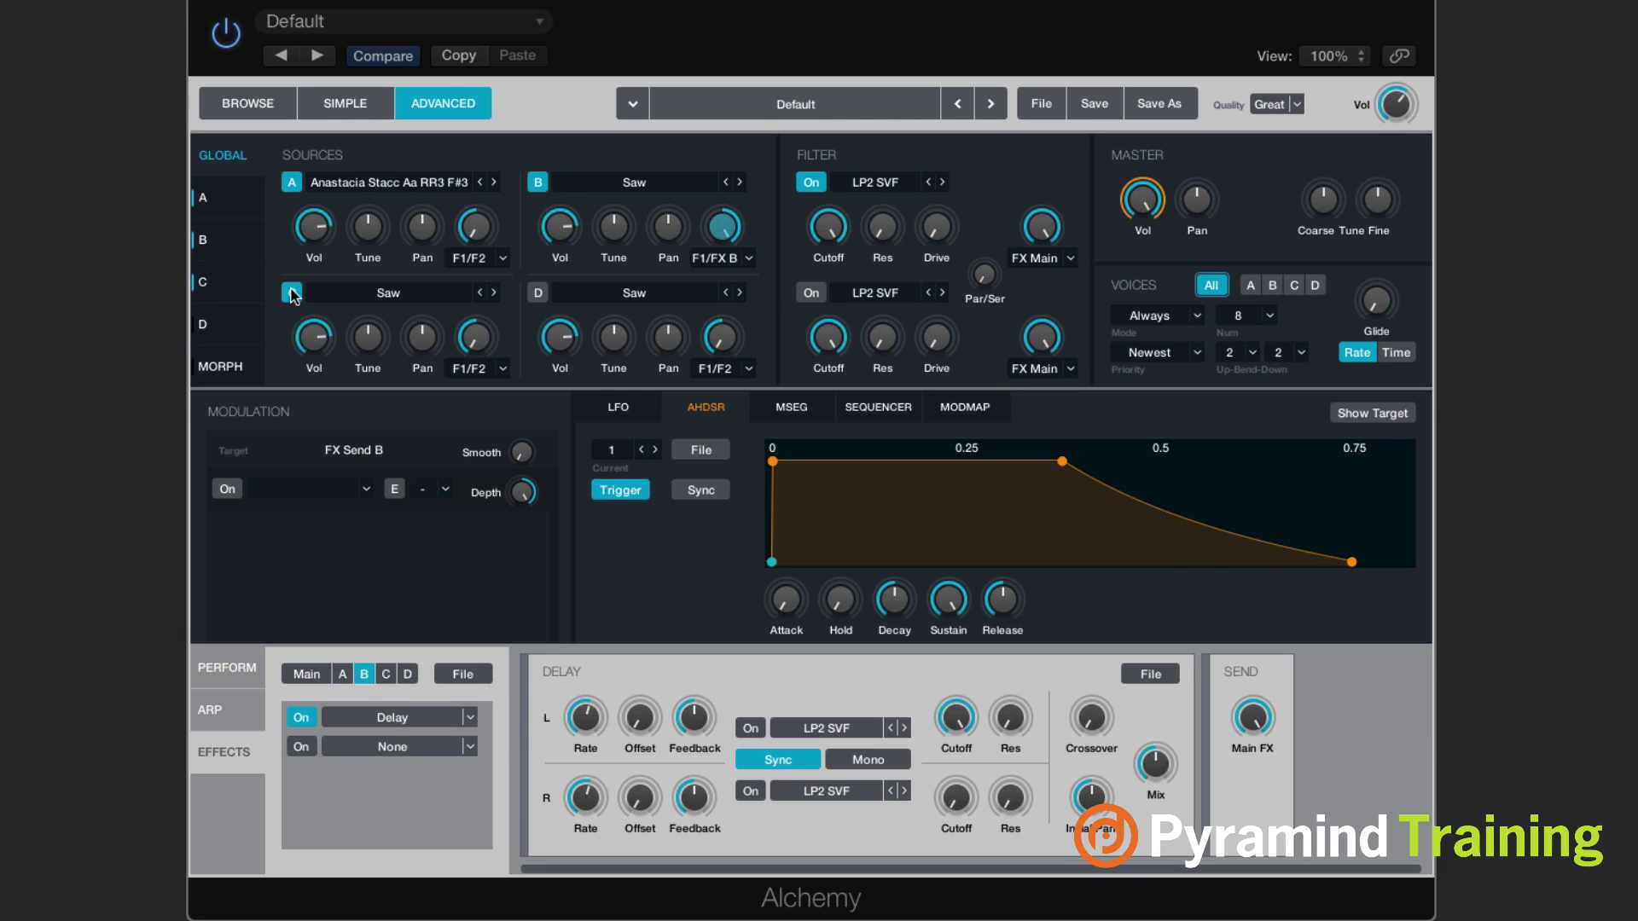
# Turn on source C and load the basic Sine virtual analog waveform into it.
pyautogui.click(352, 293)
pyautogui.moveTo(389, 343)
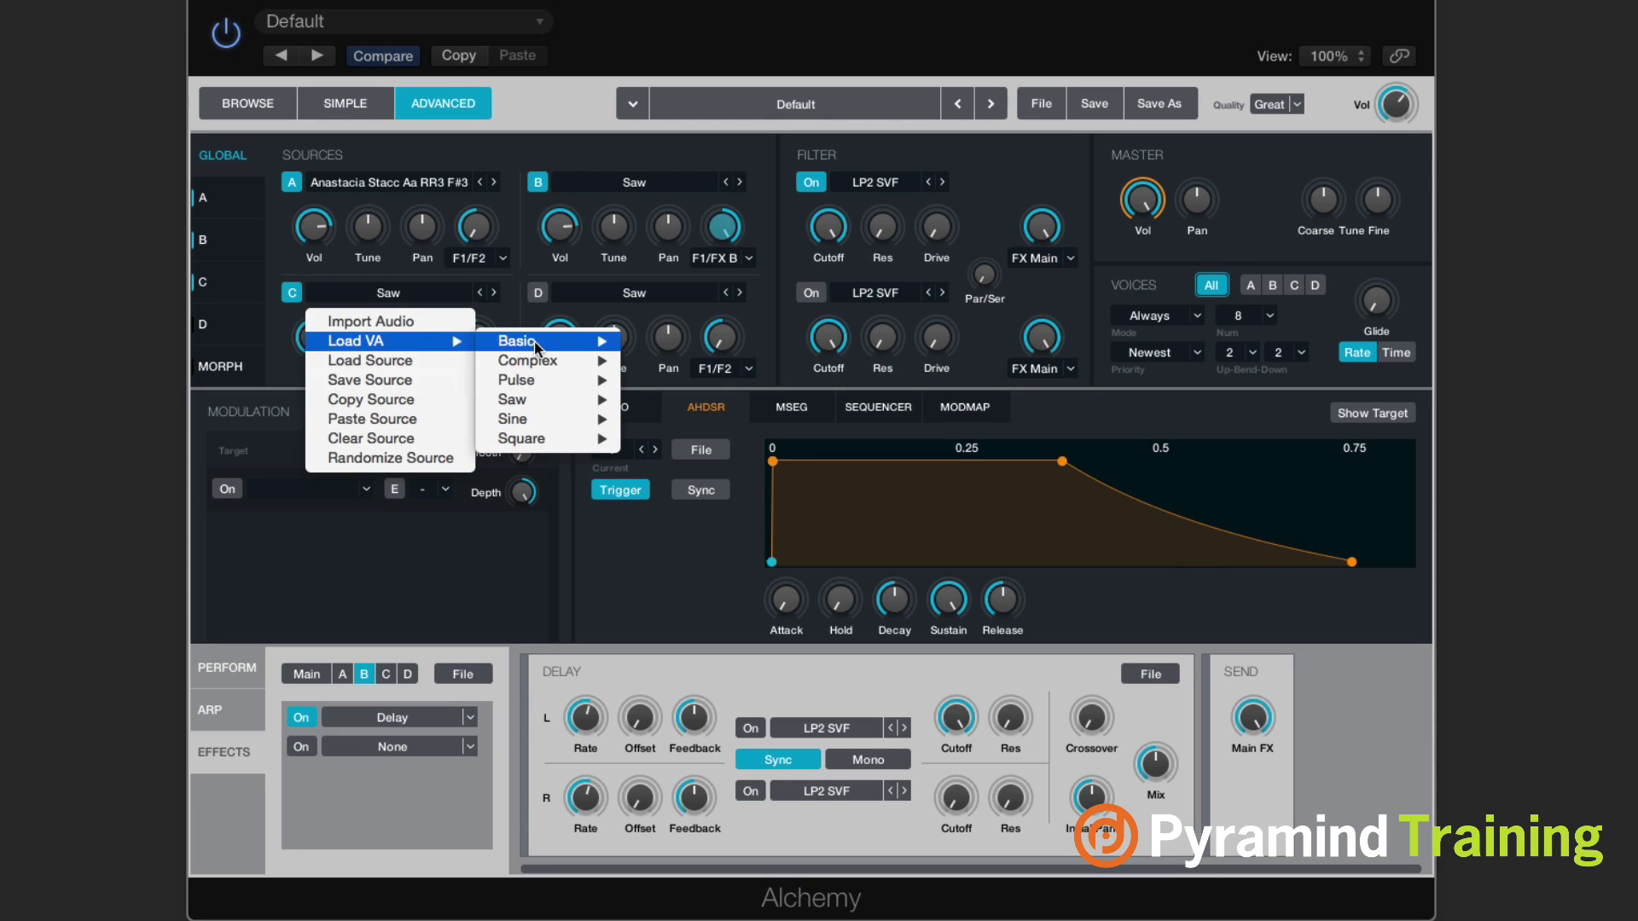
pyautogui.moveTo(538, 343)
pyautogui.click(658, 361)
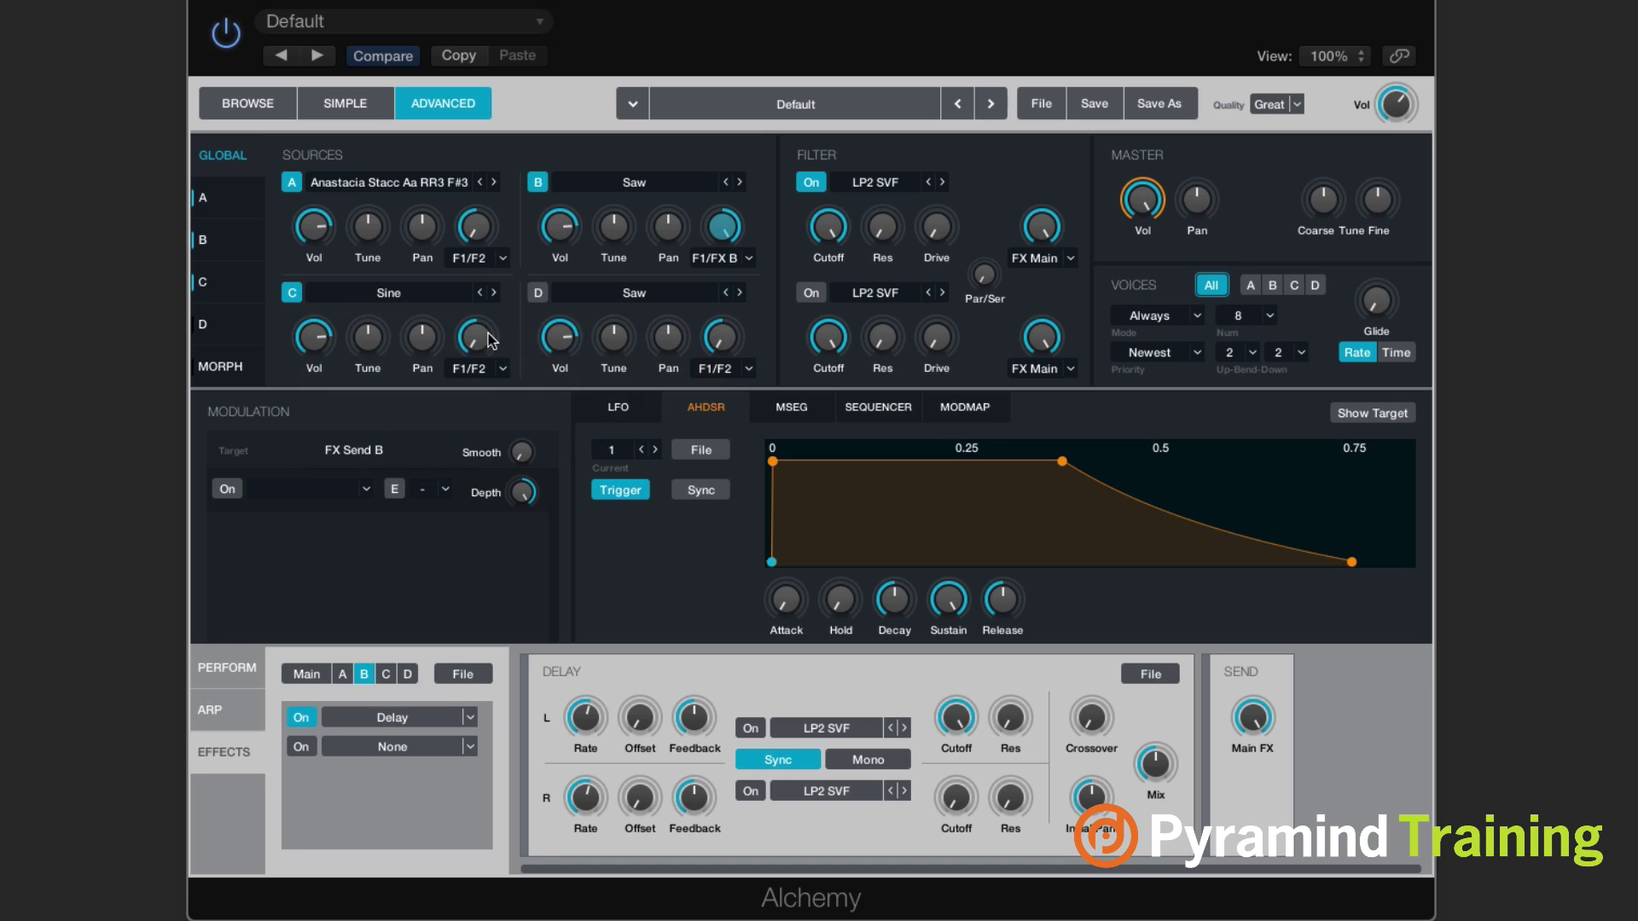
# Assign an arpeggiator to source C only and set its mode to Up/Down.
pyautogui.click(226, 710)
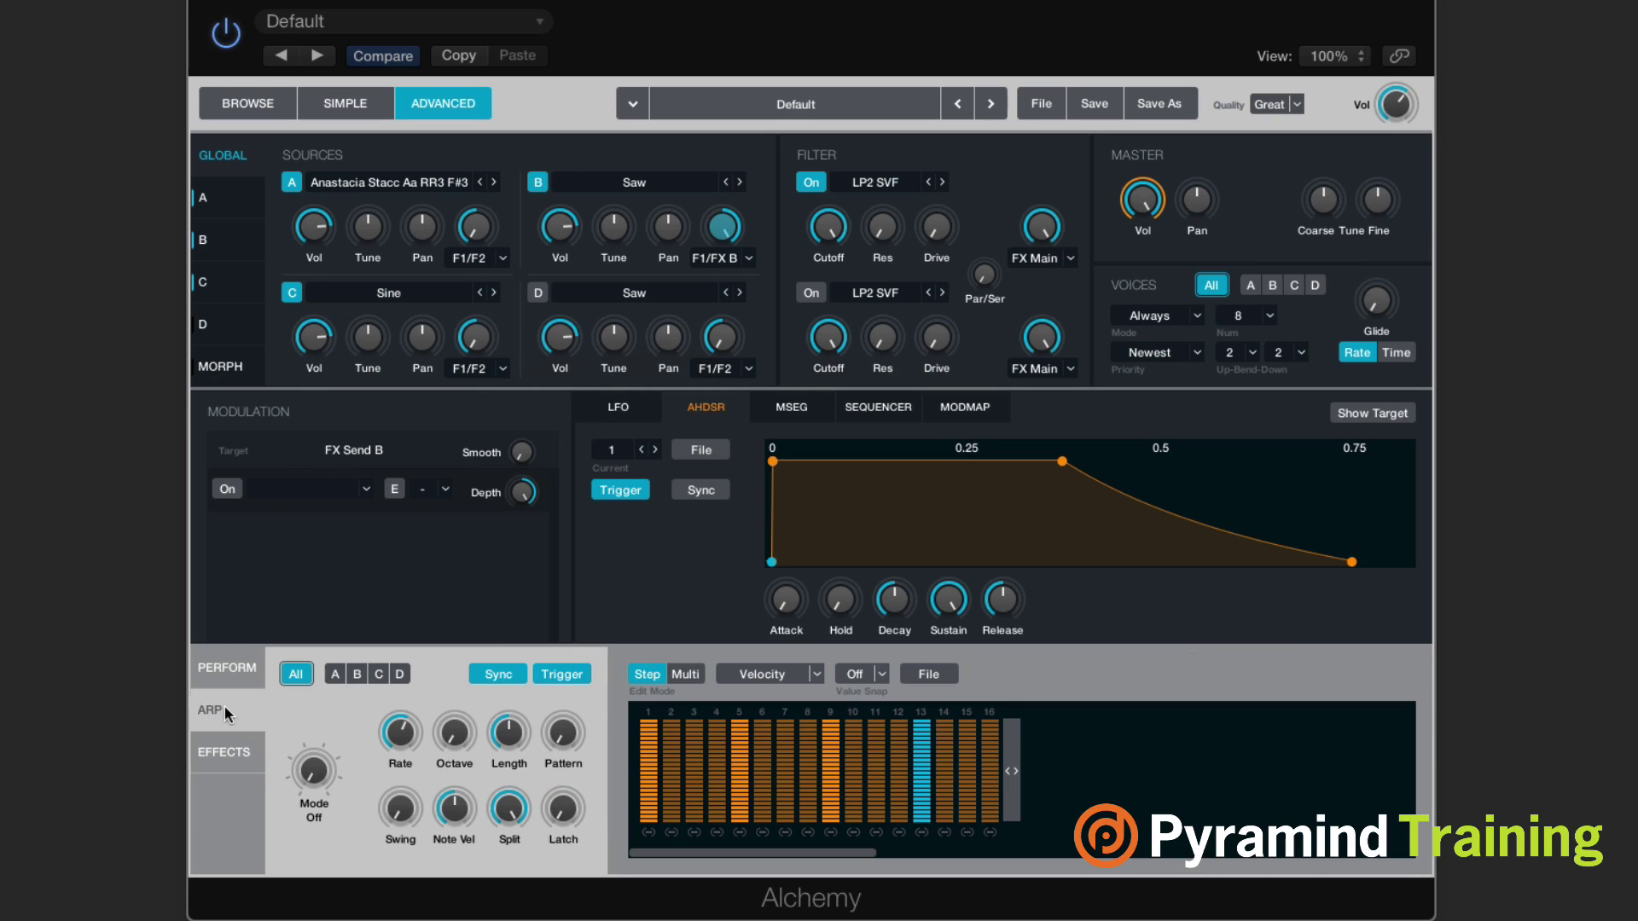
pyautogui.click(378, 674)
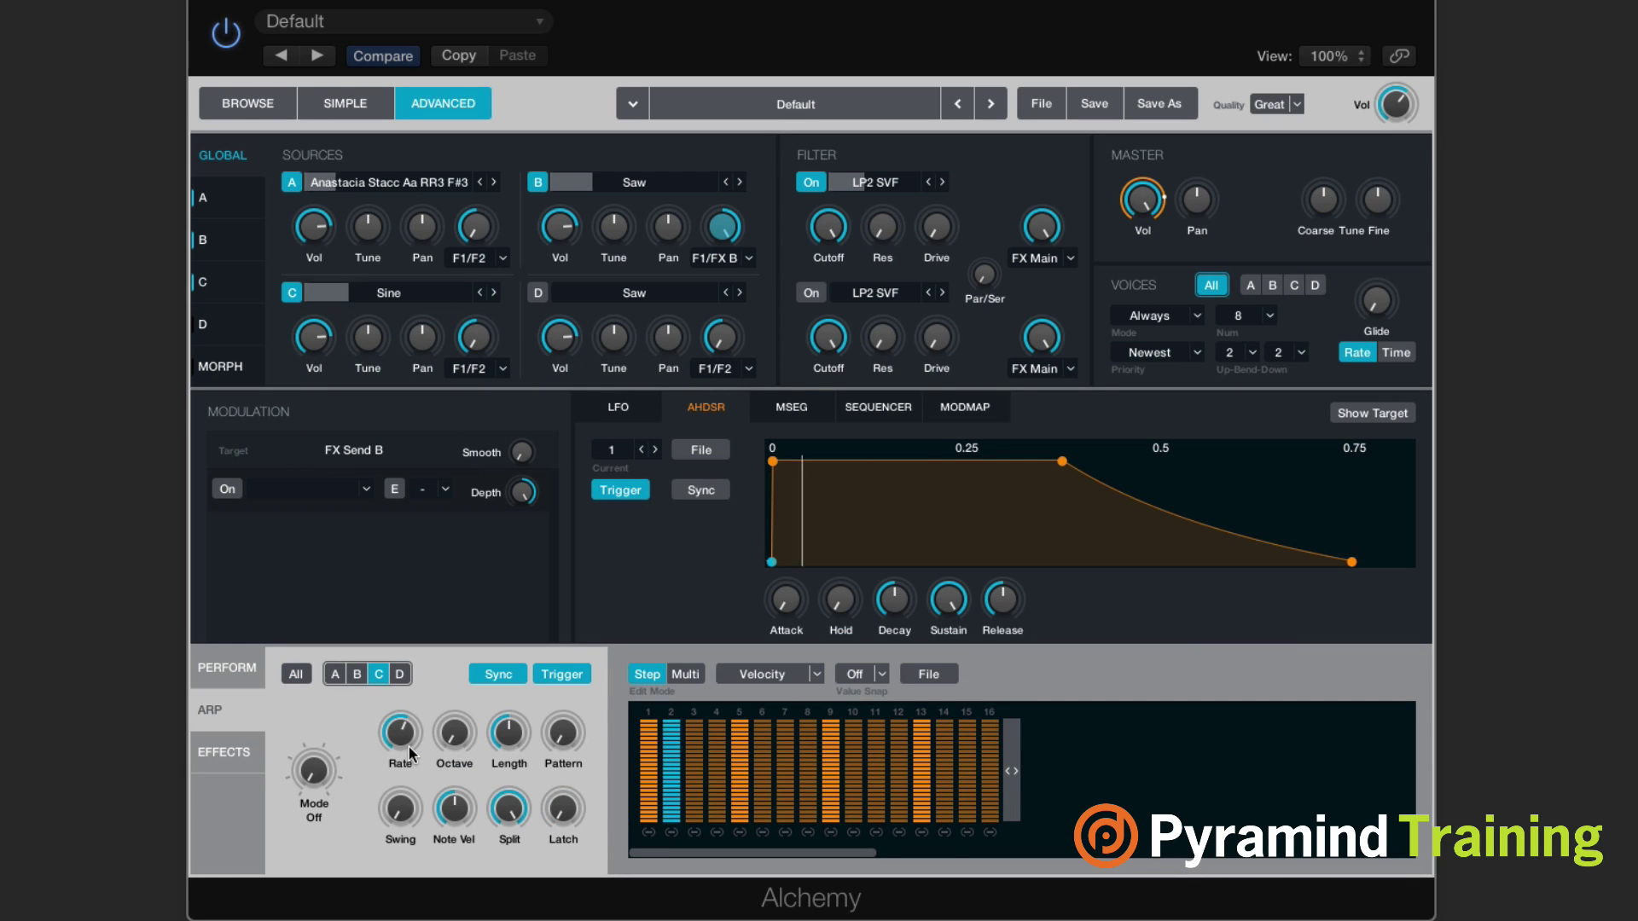
pyautogui.moveTo(314, 770); pyautogui.dragTo(312, 701)
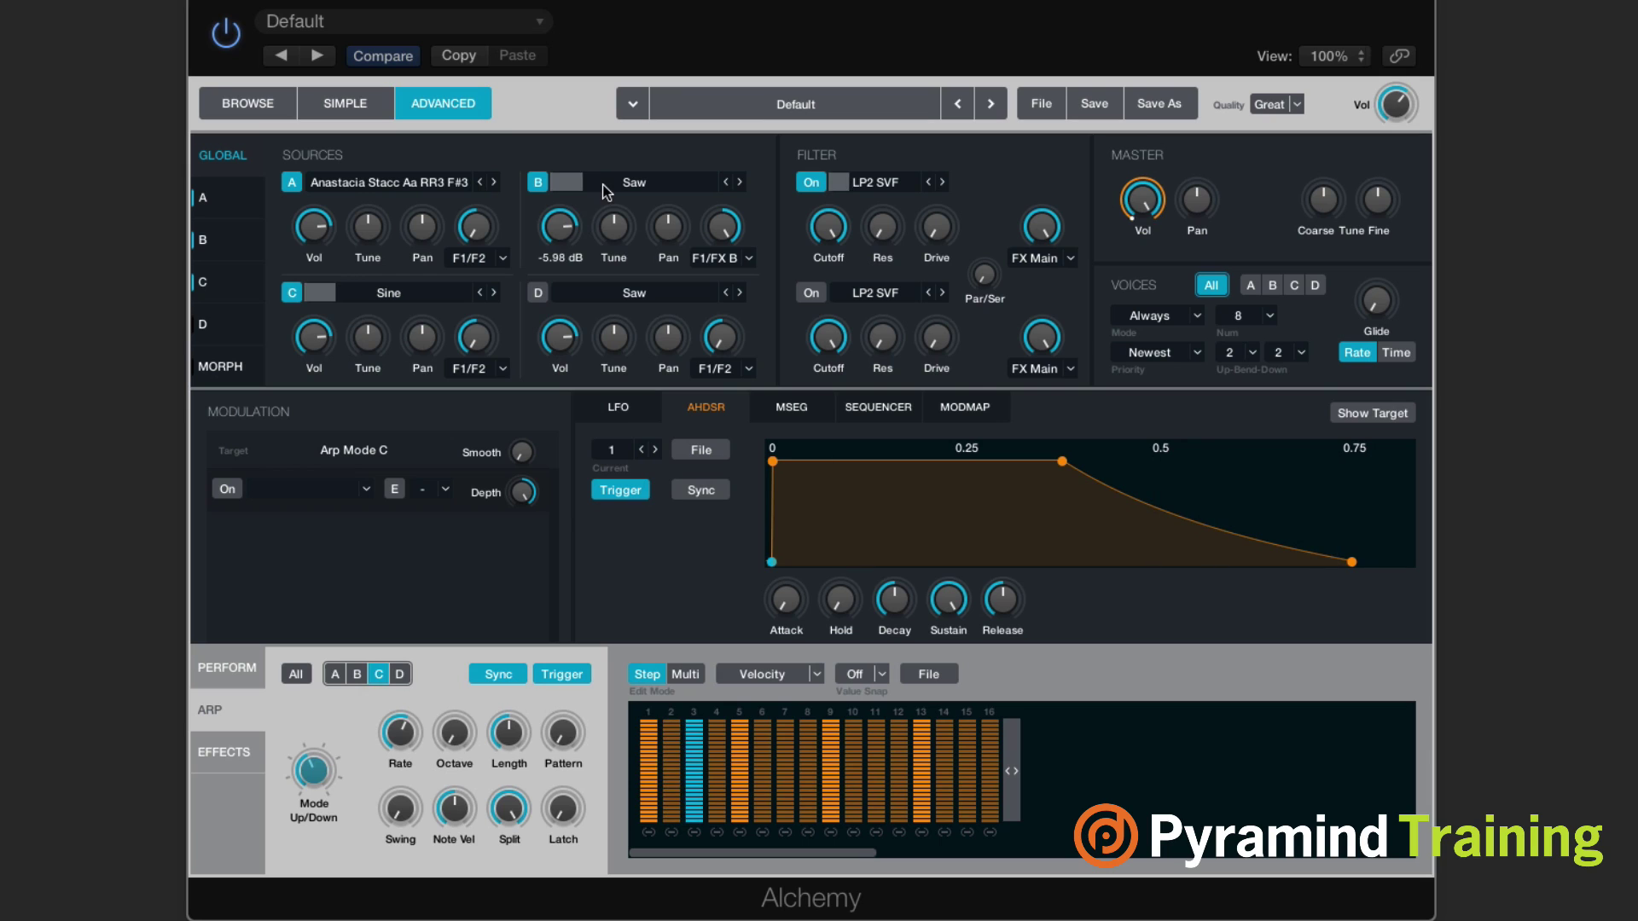
# Turn on source B's first filter, lower its cutoff to about 550 Hz and modulate the cutoff with LFO1.
pyautogui.click(234, 247)
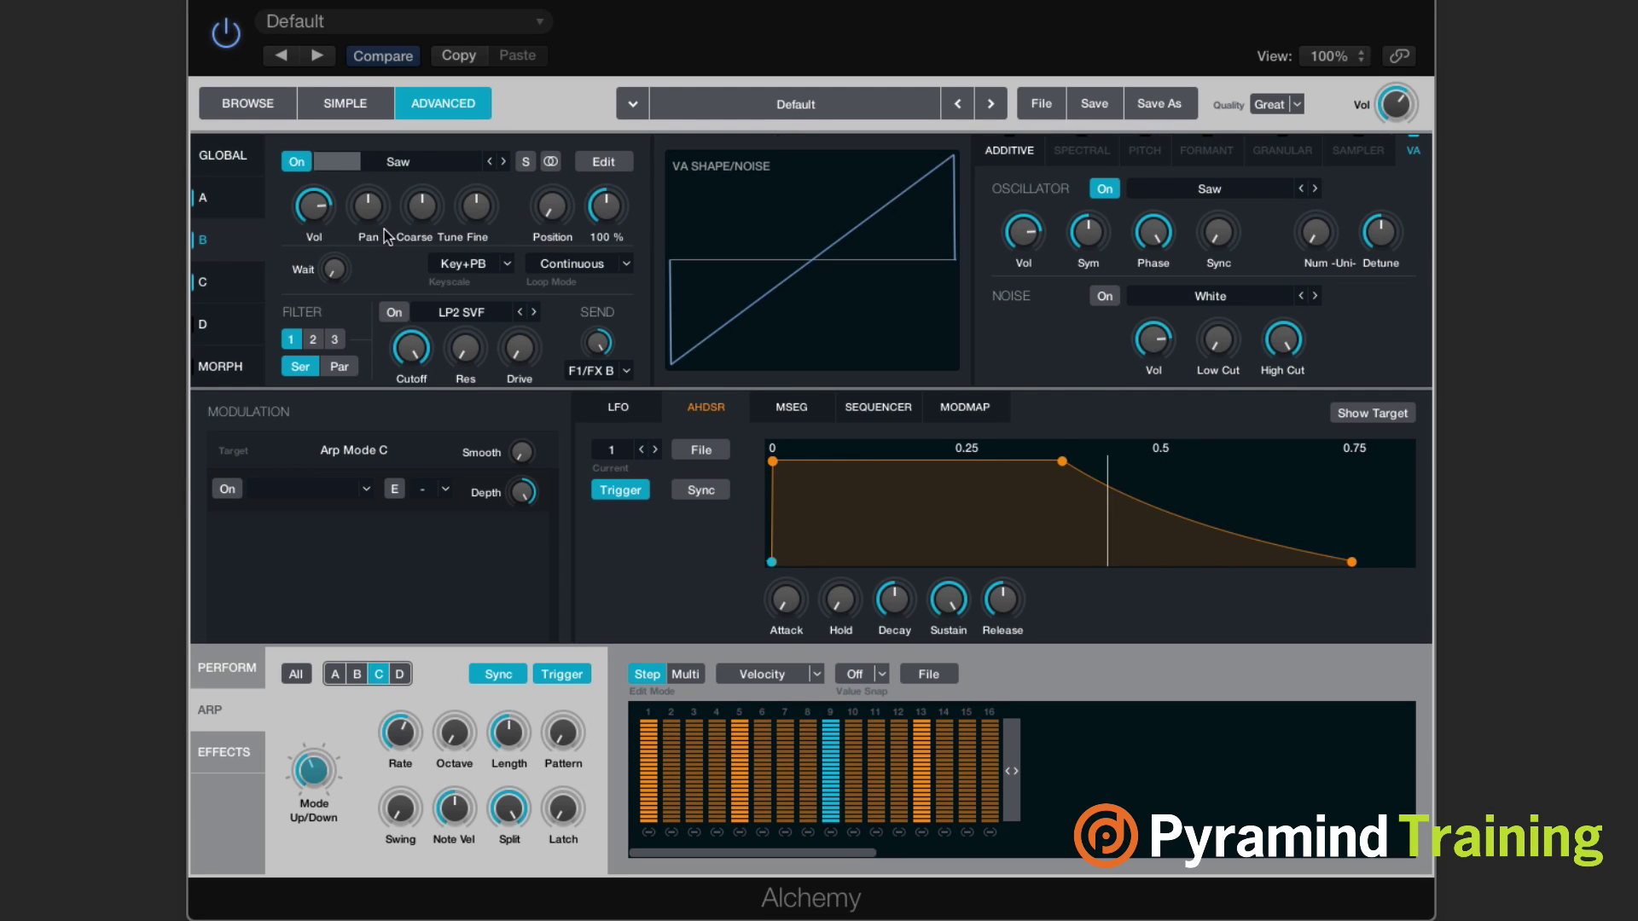
pyautogui.click(394, 312)
pyautogui.click(410, 348)
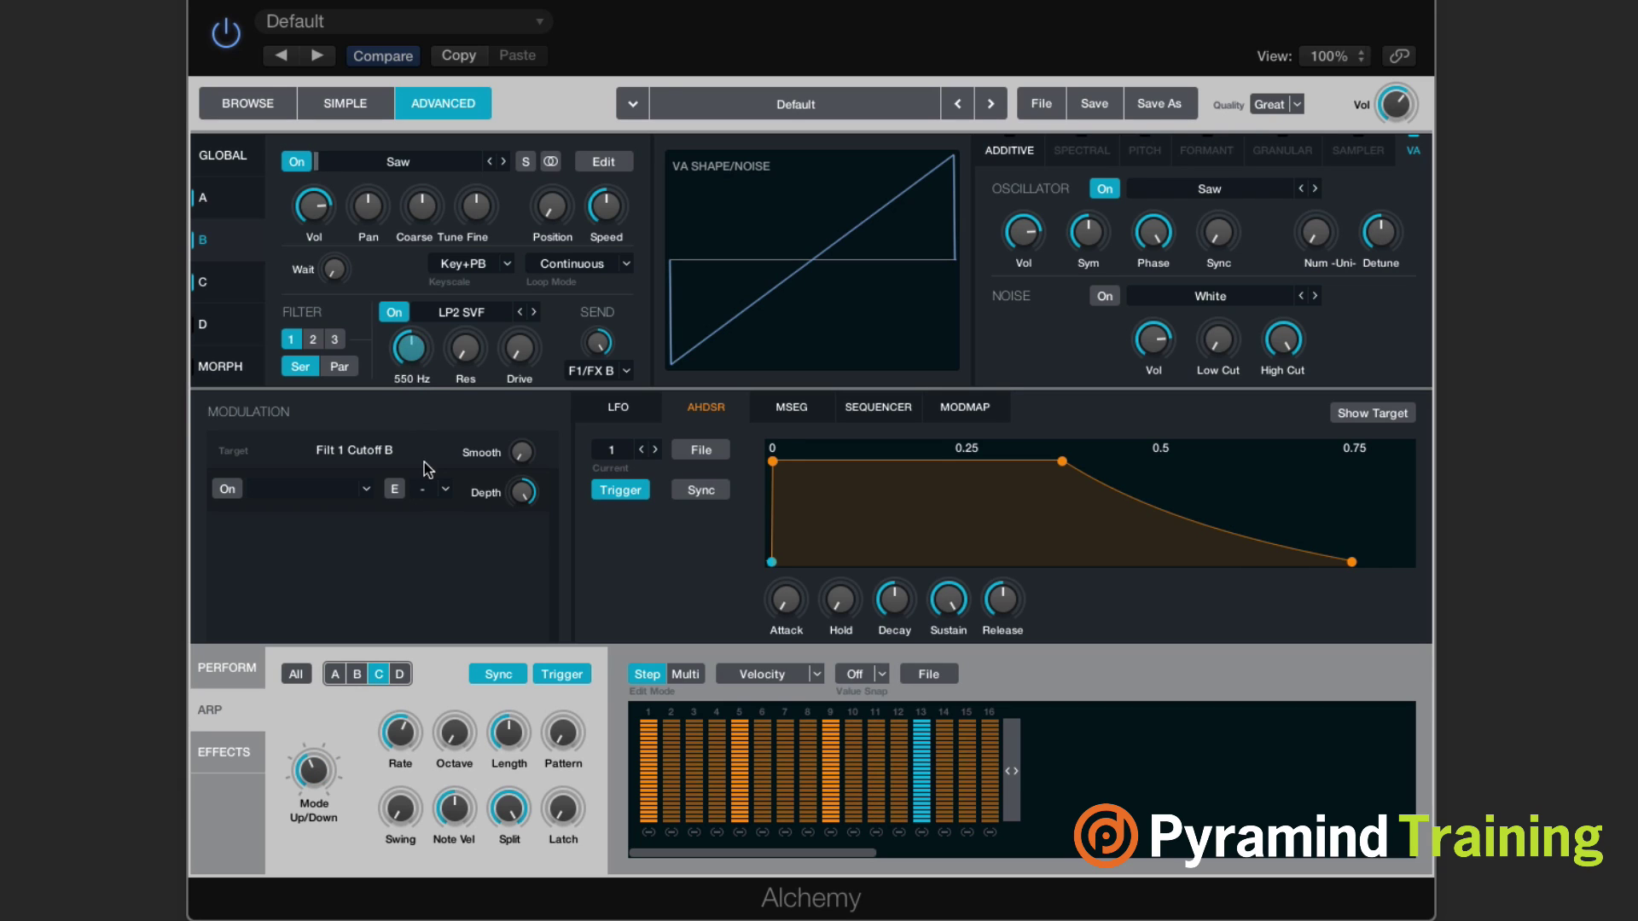
pyautogui.click(366, 490)
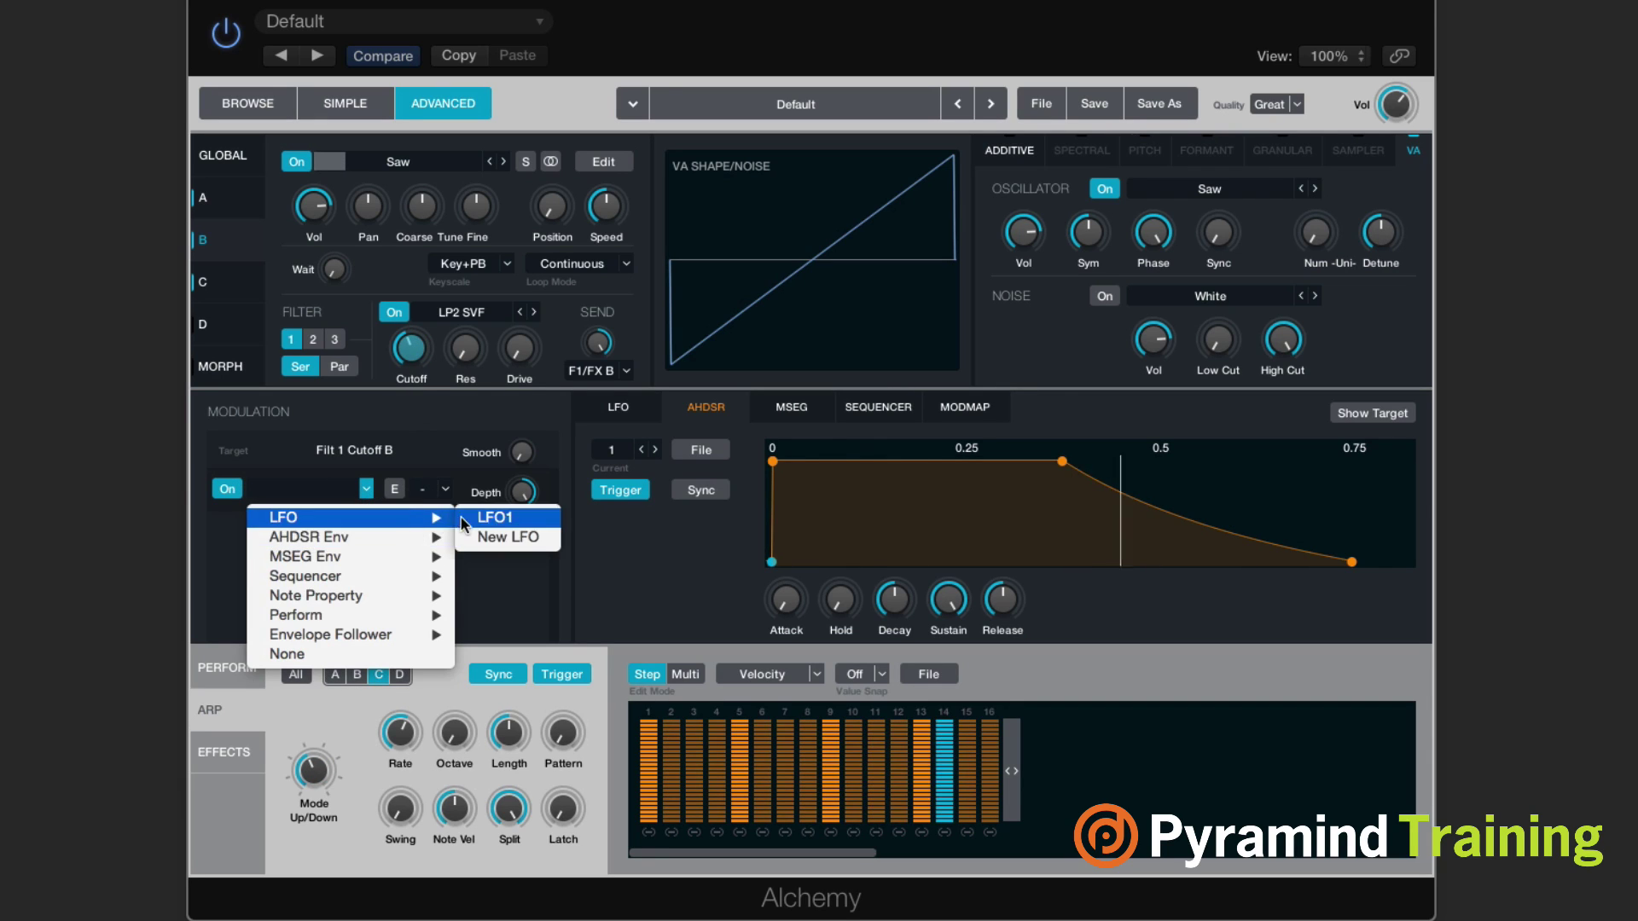
pyautogui.click(494, 517)
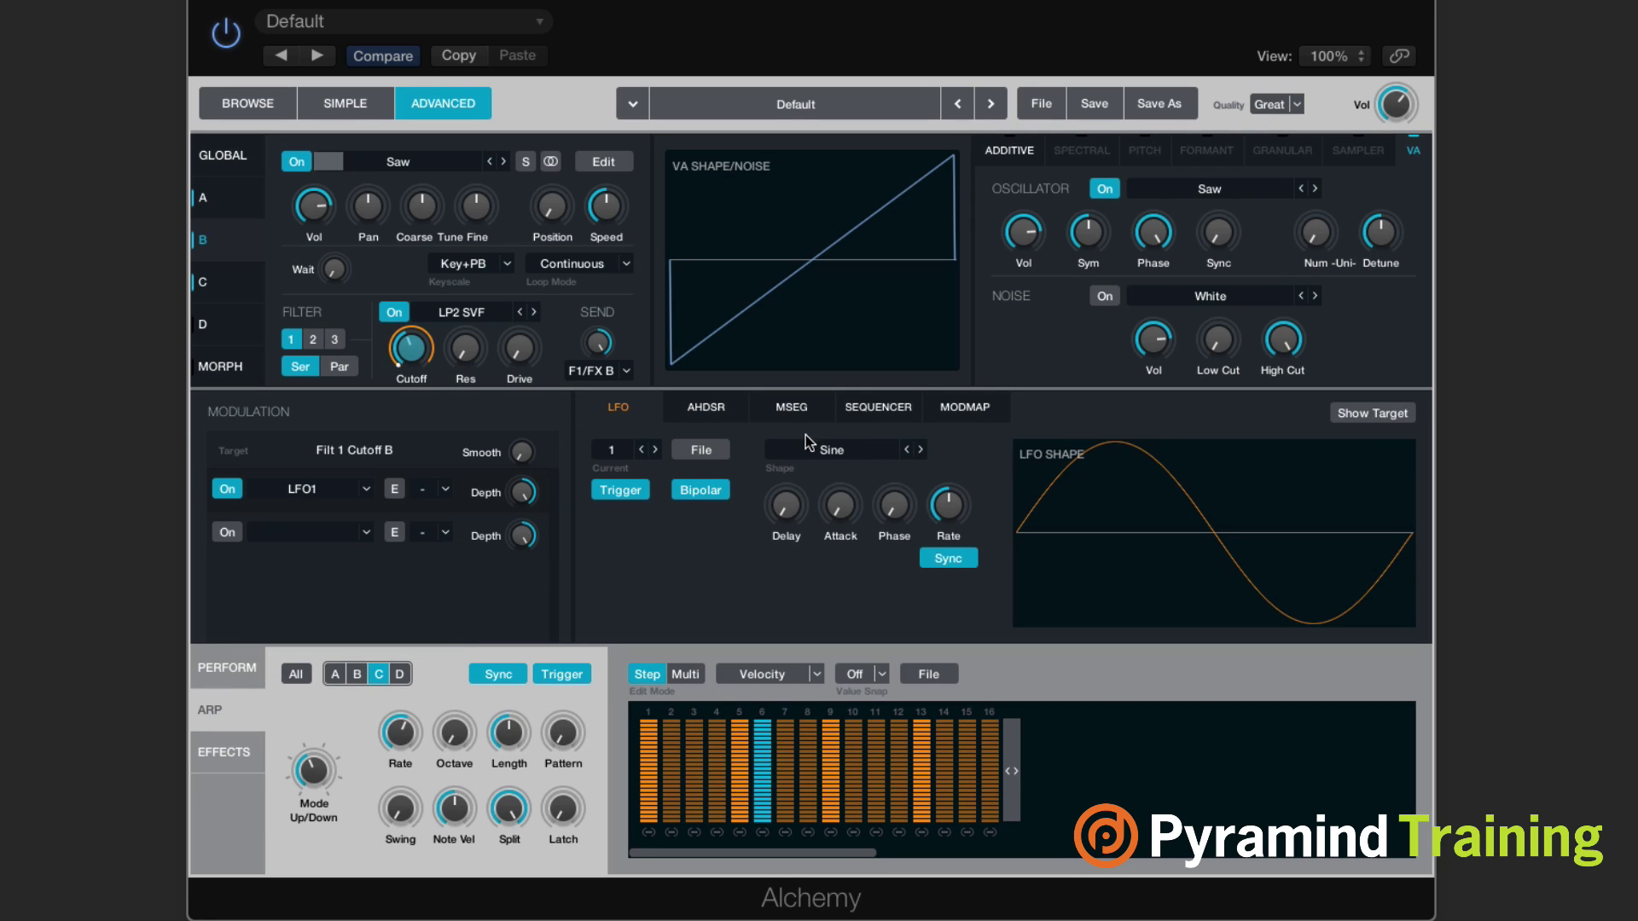